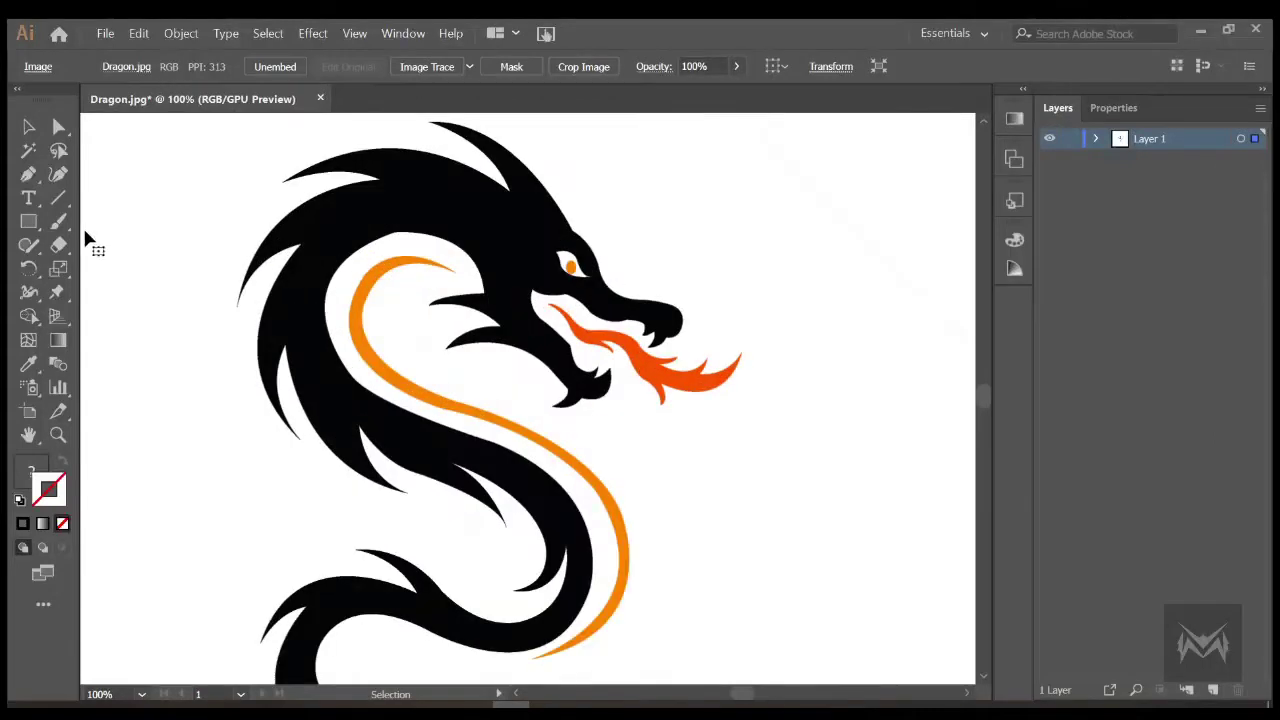
Start a Pen path with two anchors at the dragon's lower jaw tip
click(24, 180)
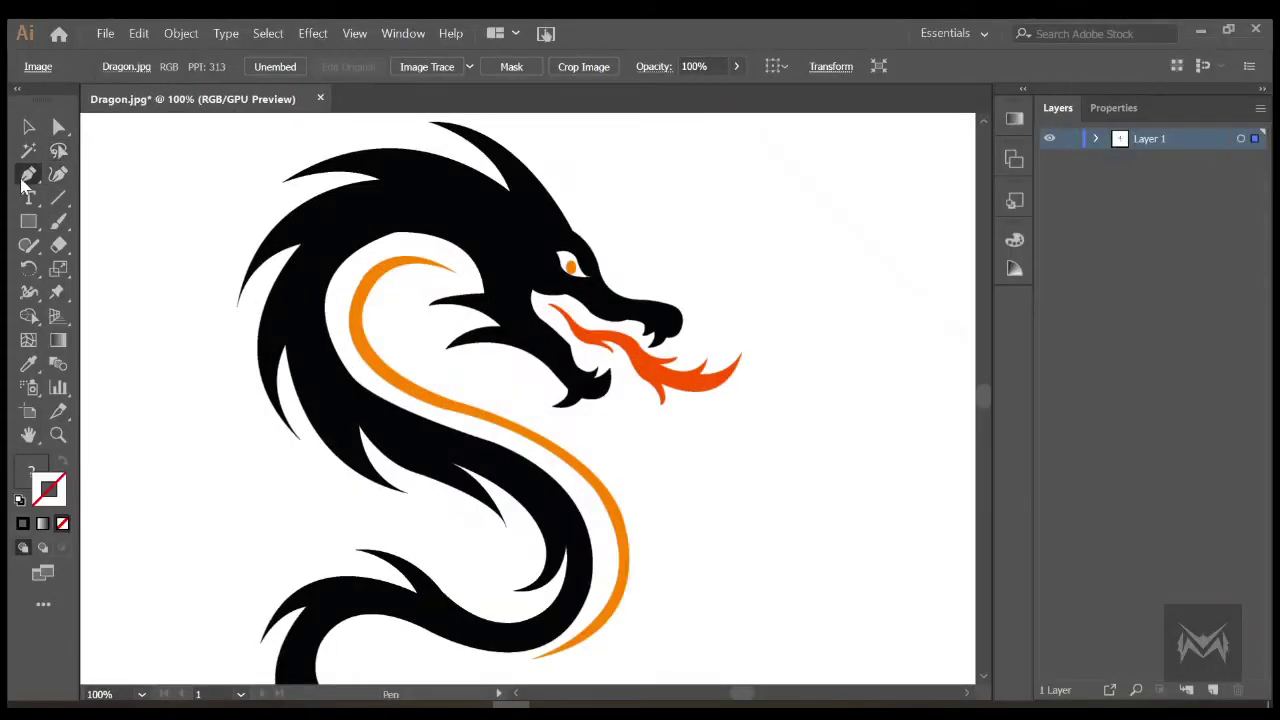
alt+scroll(657, 350, up, 1)
alt+scroll(657, 350, up, 1)
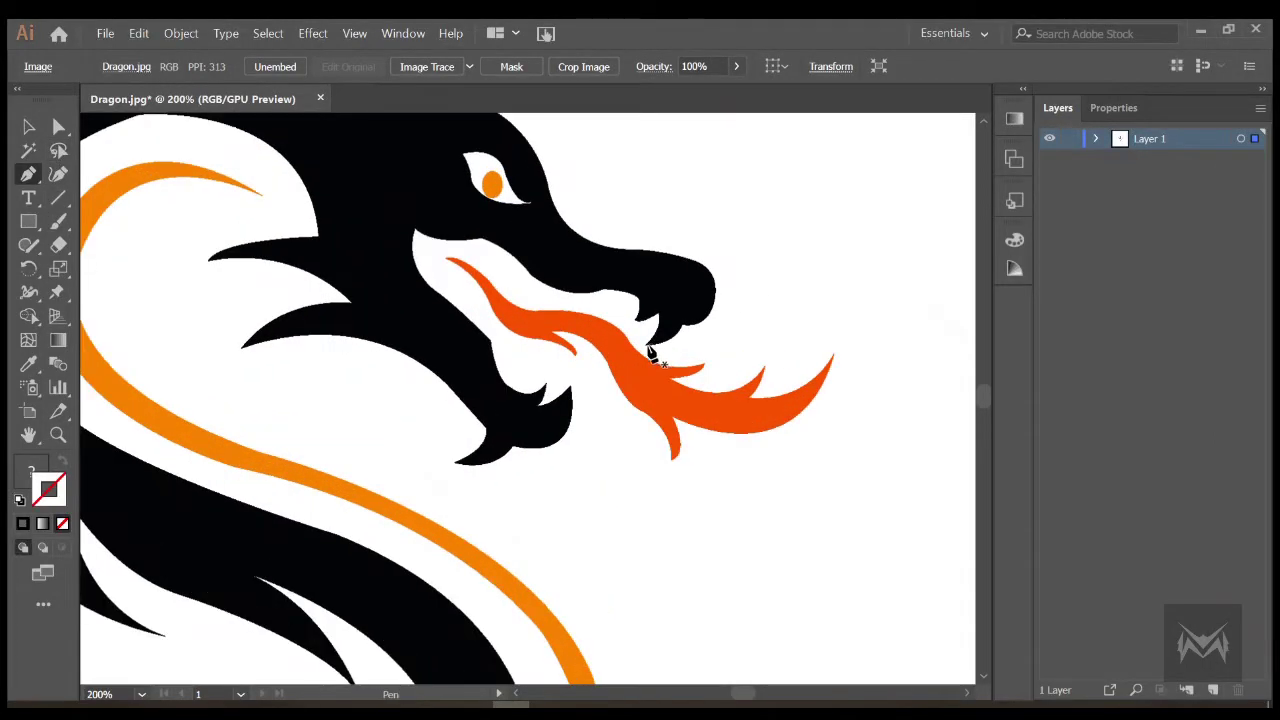
click(647, 344)
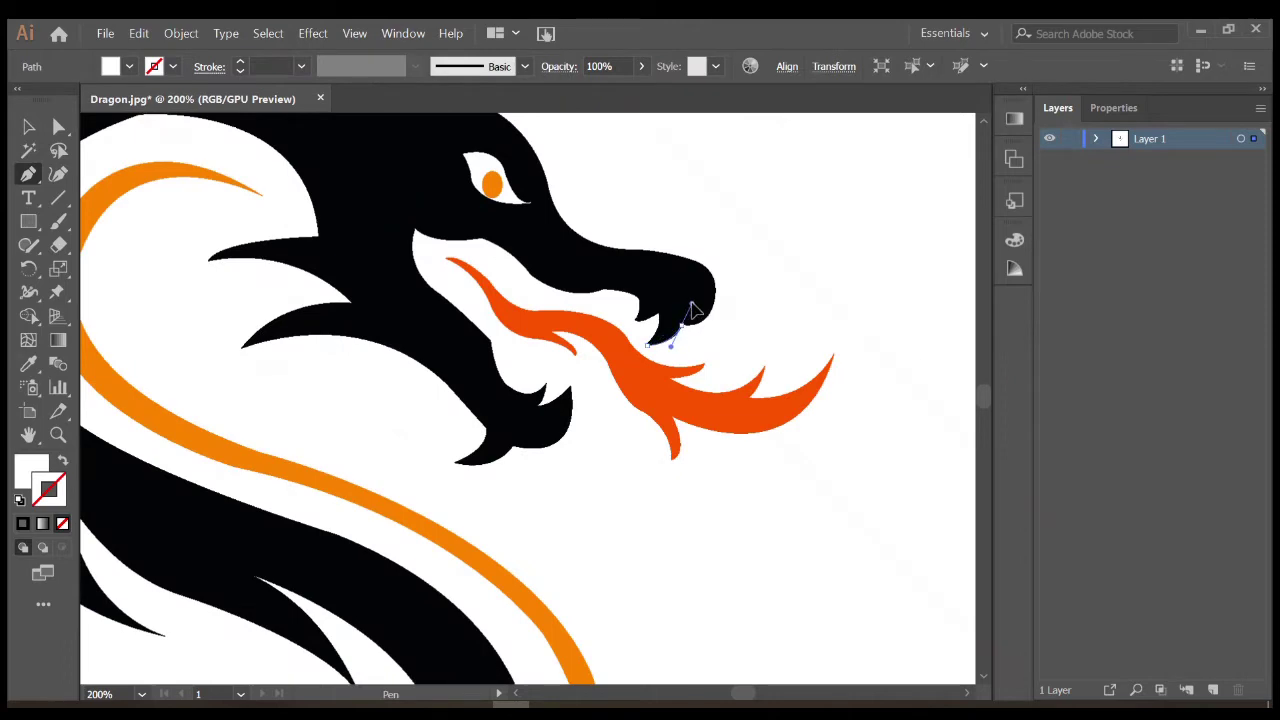
click(692, 303)
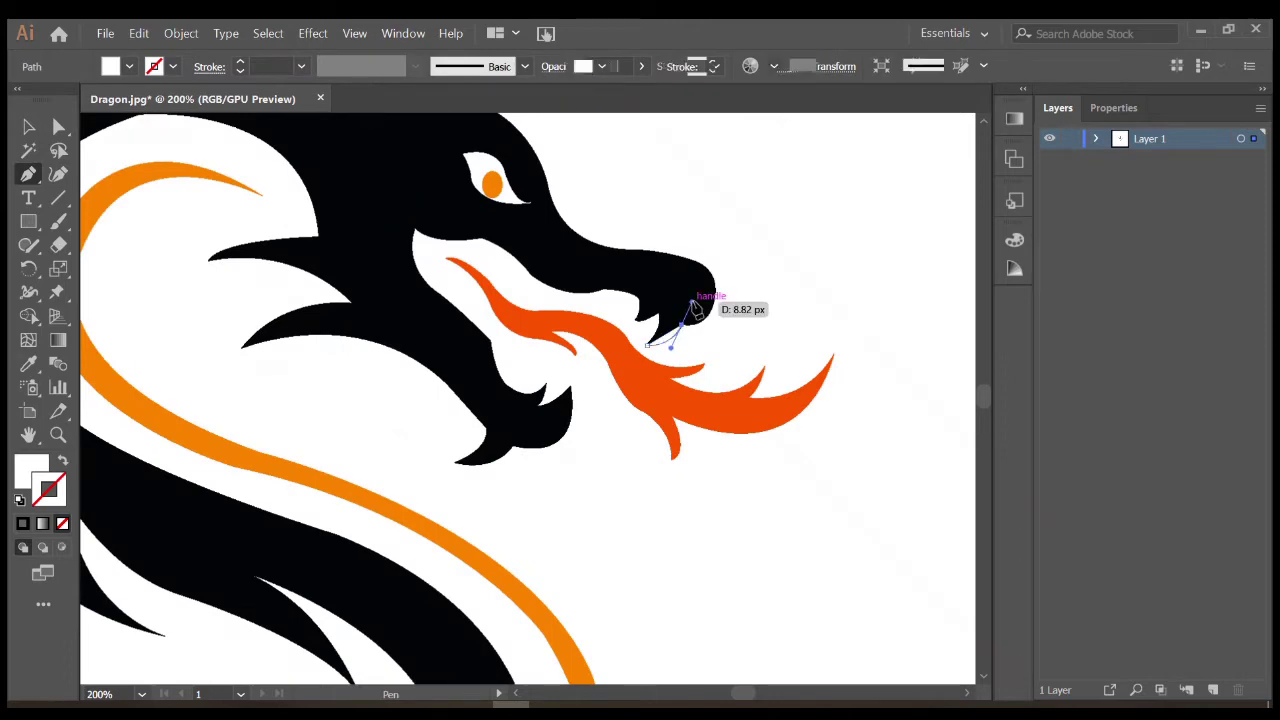
Set the path's stroke colour to red FF0303 and show its Properties panel
double_click(62, 495)
text(FF0303)
click(497, 97)
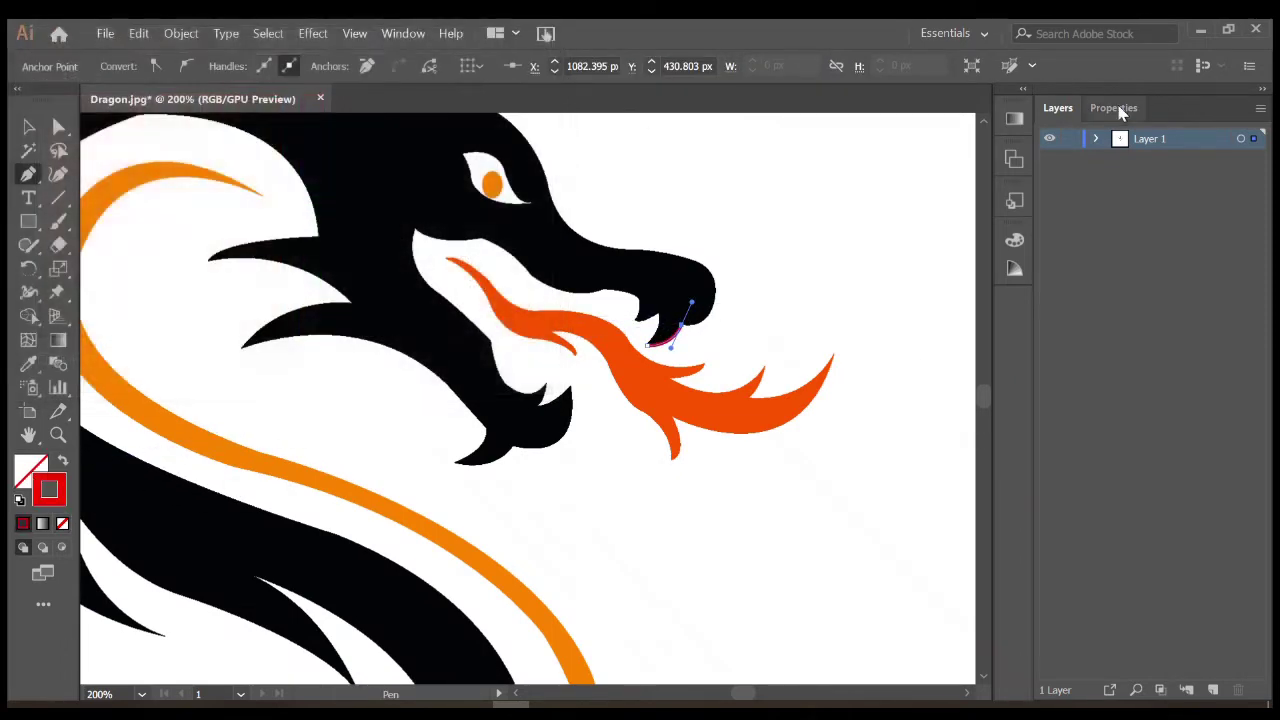
click(1118, 108)
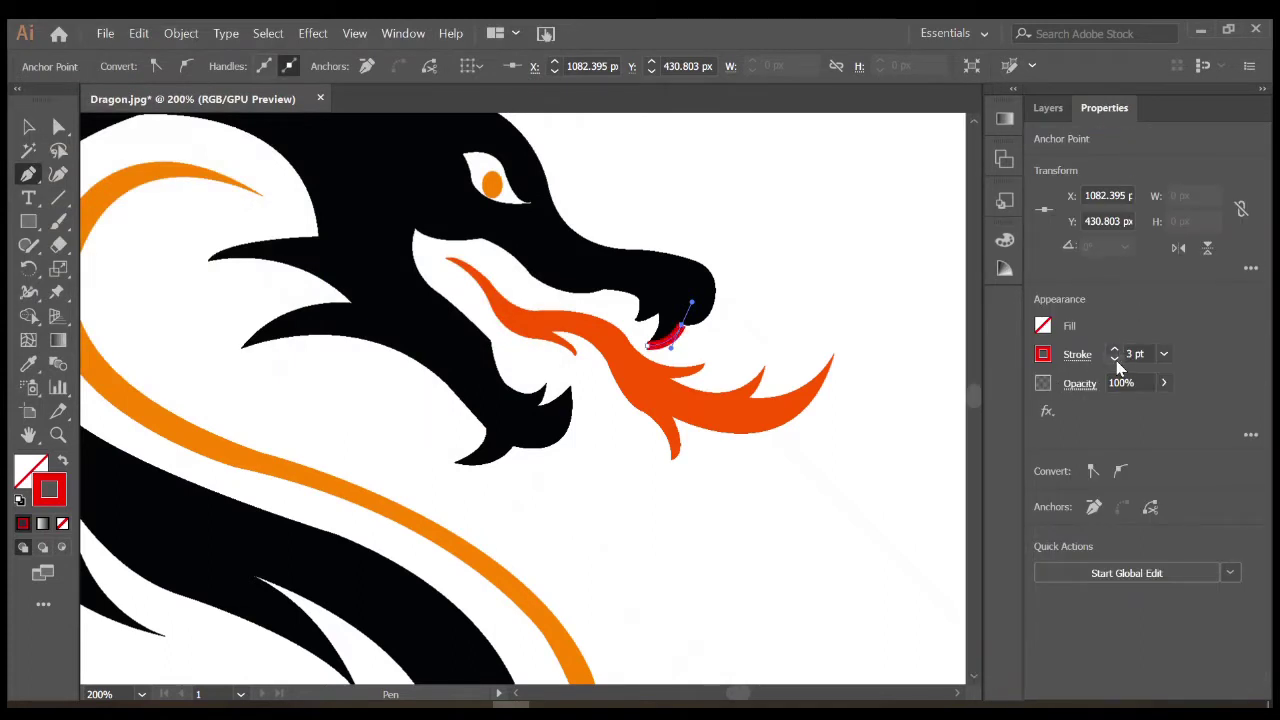
Trace curved anchors around the snout tip and up the face past the eye, cornering sharp turns
scroll(777, 309, up, 2)
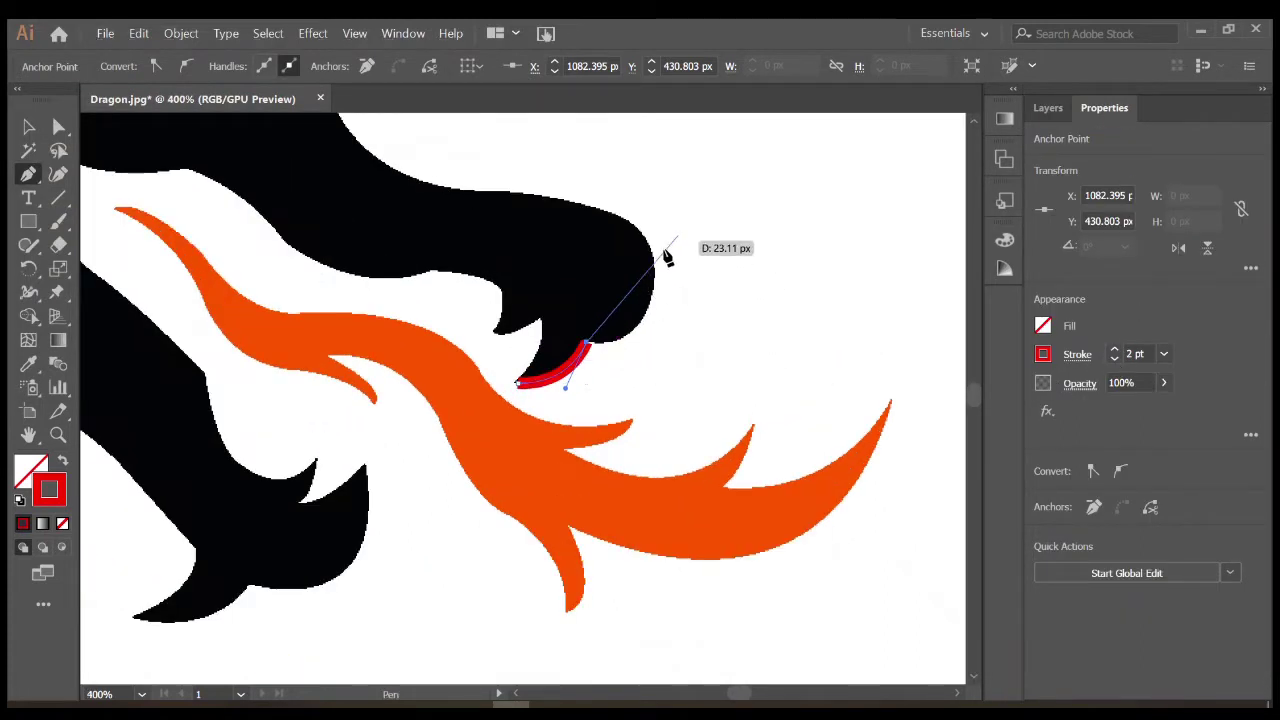
mouse_move(659, 233)
mouse_down()
mouse_move(583, 213)
mouse_move(756, 358)
mouse_up()
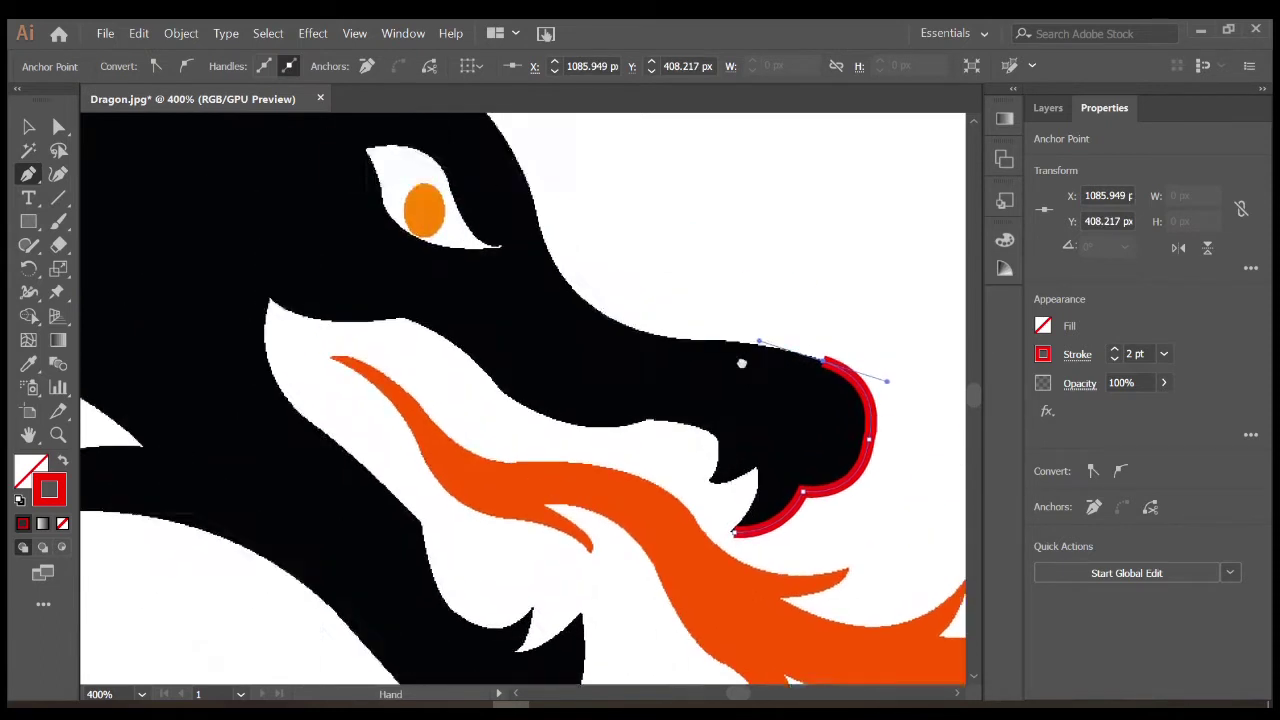
click(820, 376)
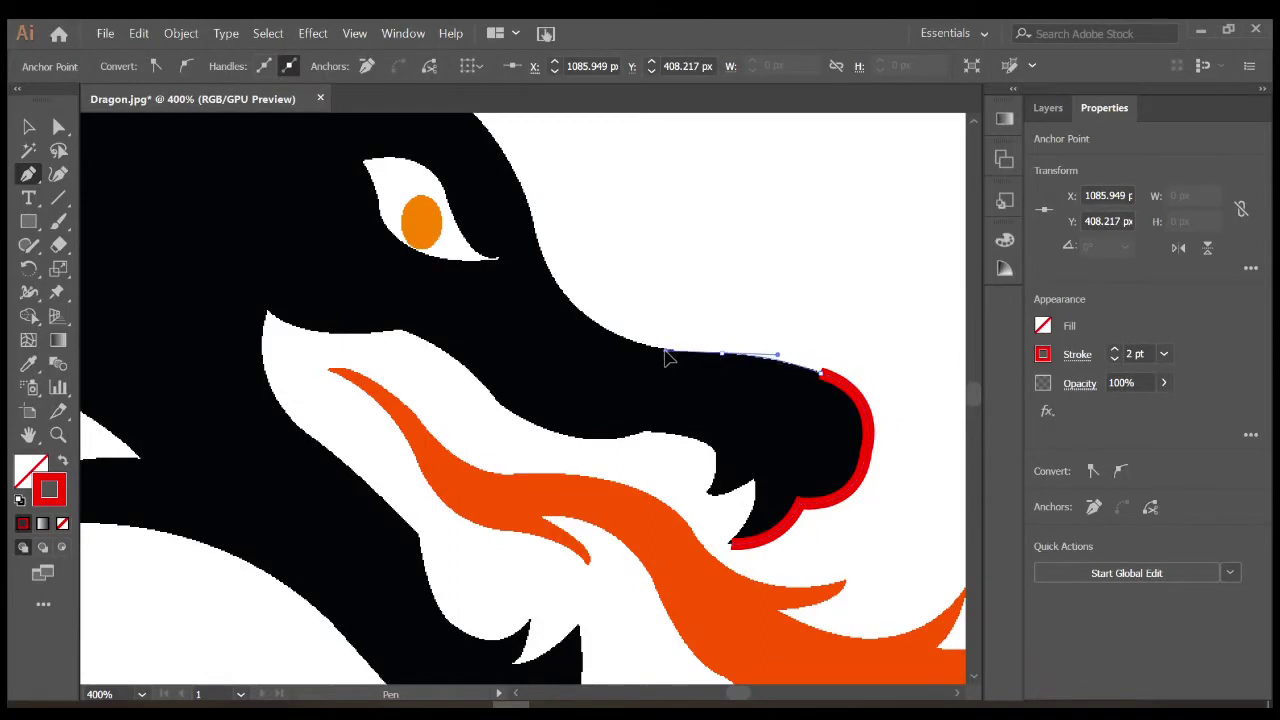
drag(664, 352, 672, 356)
click(722, 354)
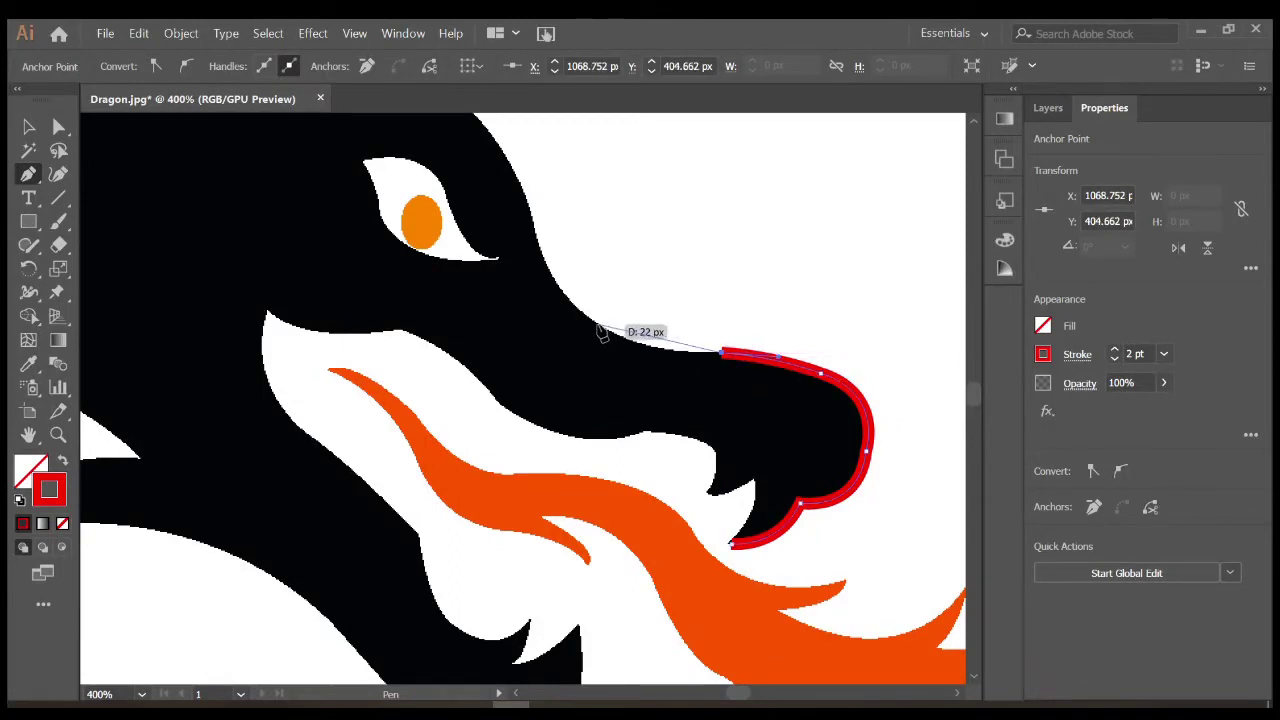
mouse_move(563, 300)
mouse_down()
mouse_move(523, 171)
mouse_move(760, 483)
mouse_up()
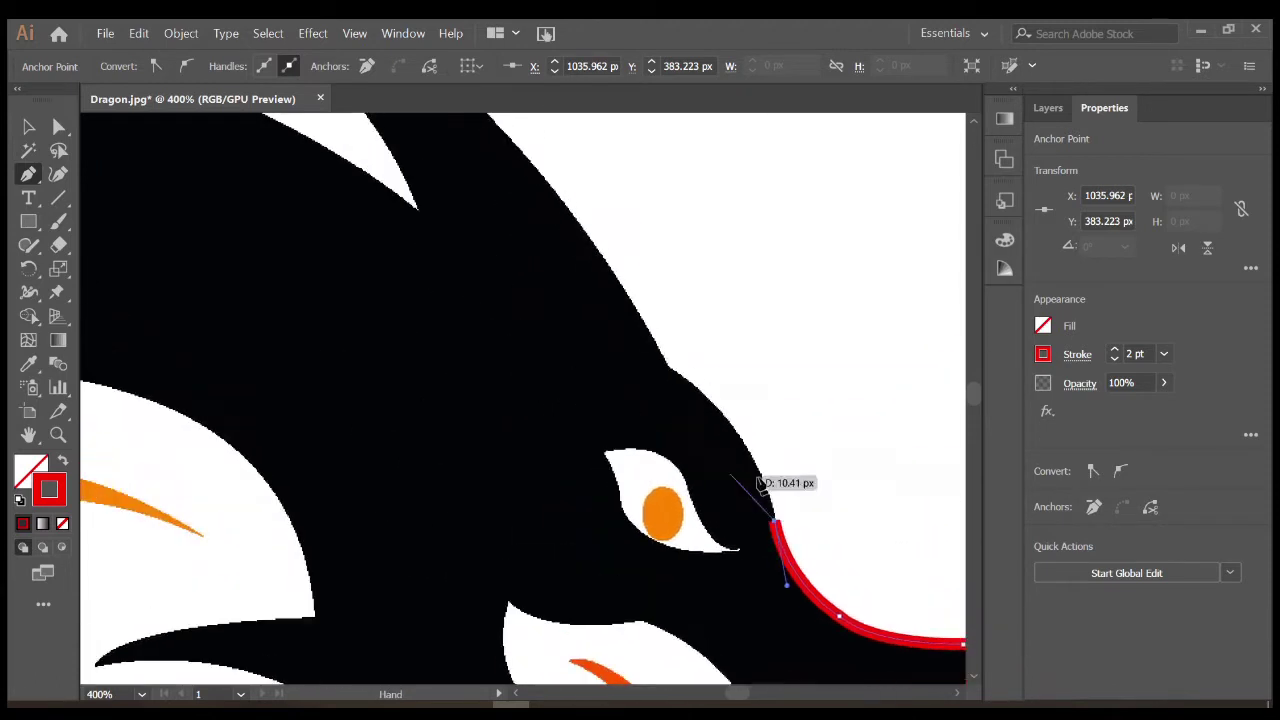
drag(668, 368, 568, 306)
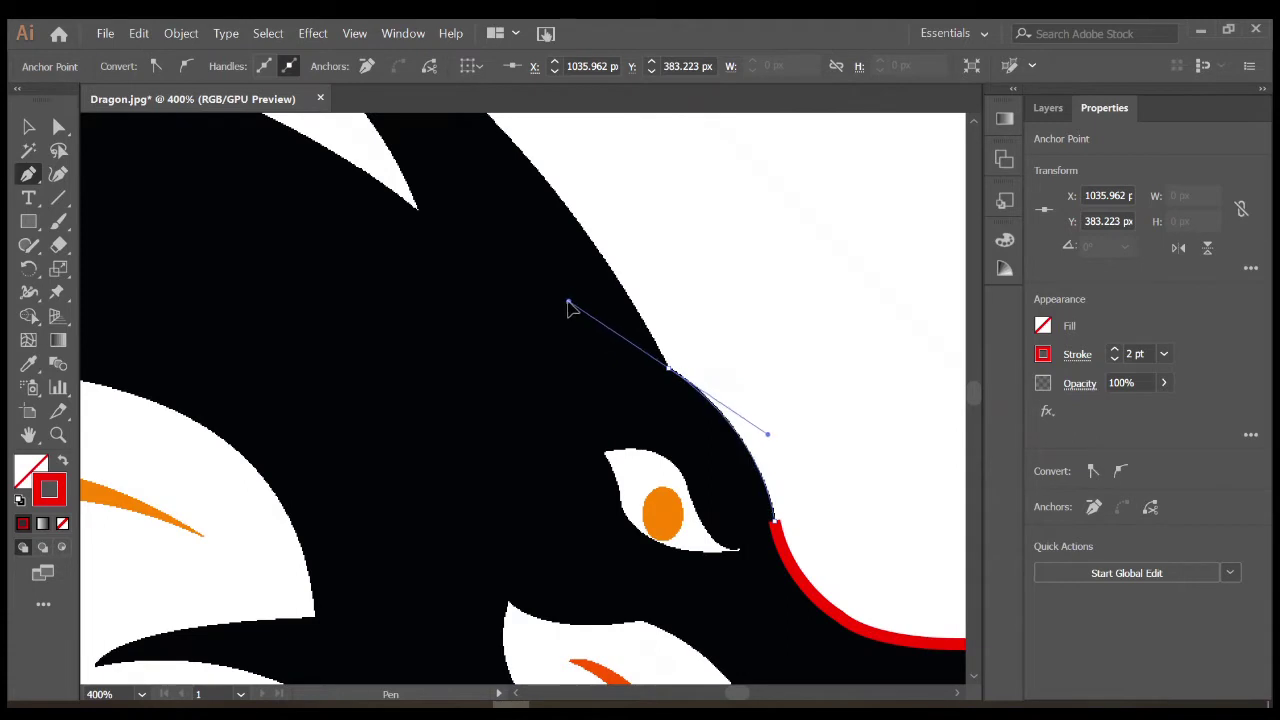
Trace the path over the brow and around both head horns with sharp horn tips
scroll(657, 271, up, 2)
scroll(612, 430, down, 3)
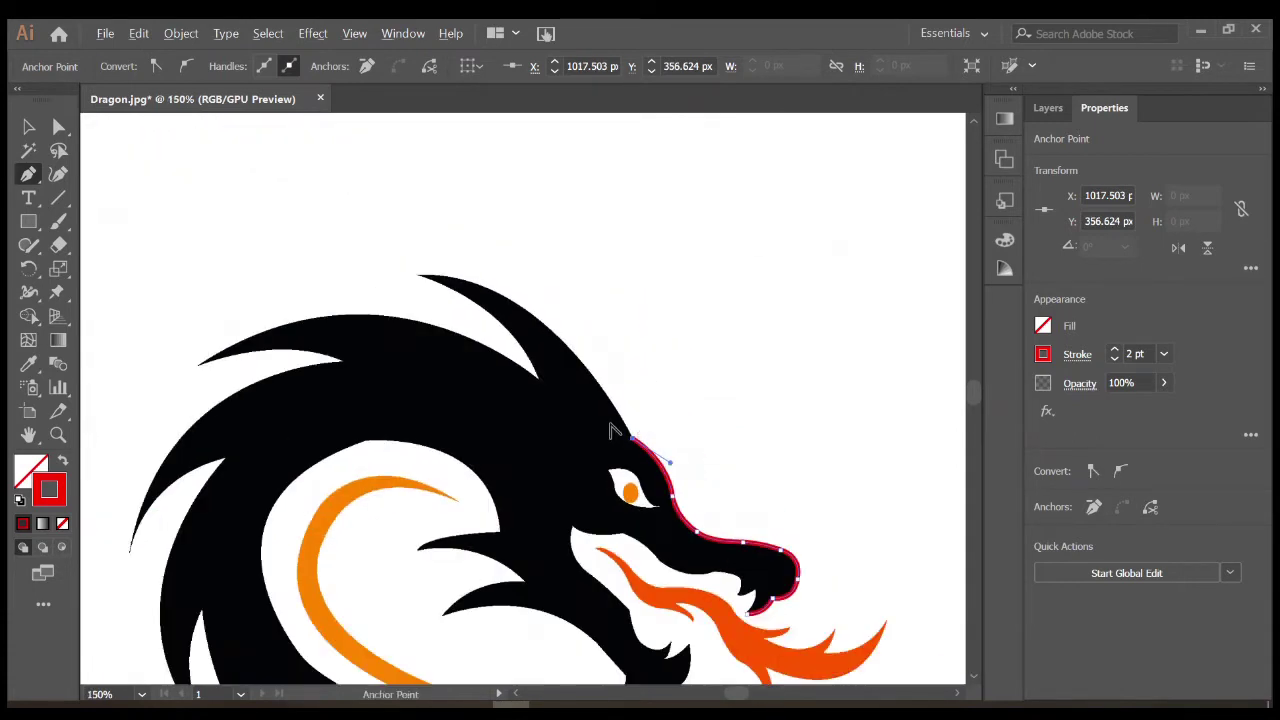
drag(419, 274, 287, 284)
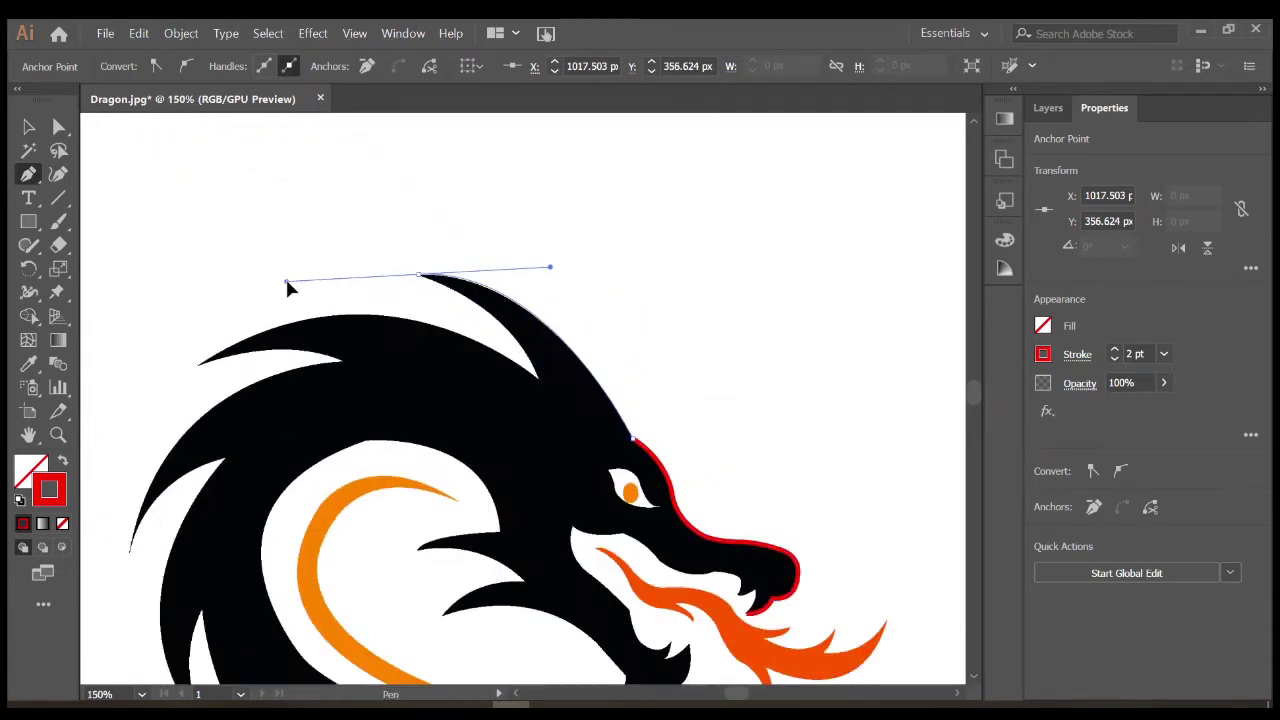
click(418, 274)
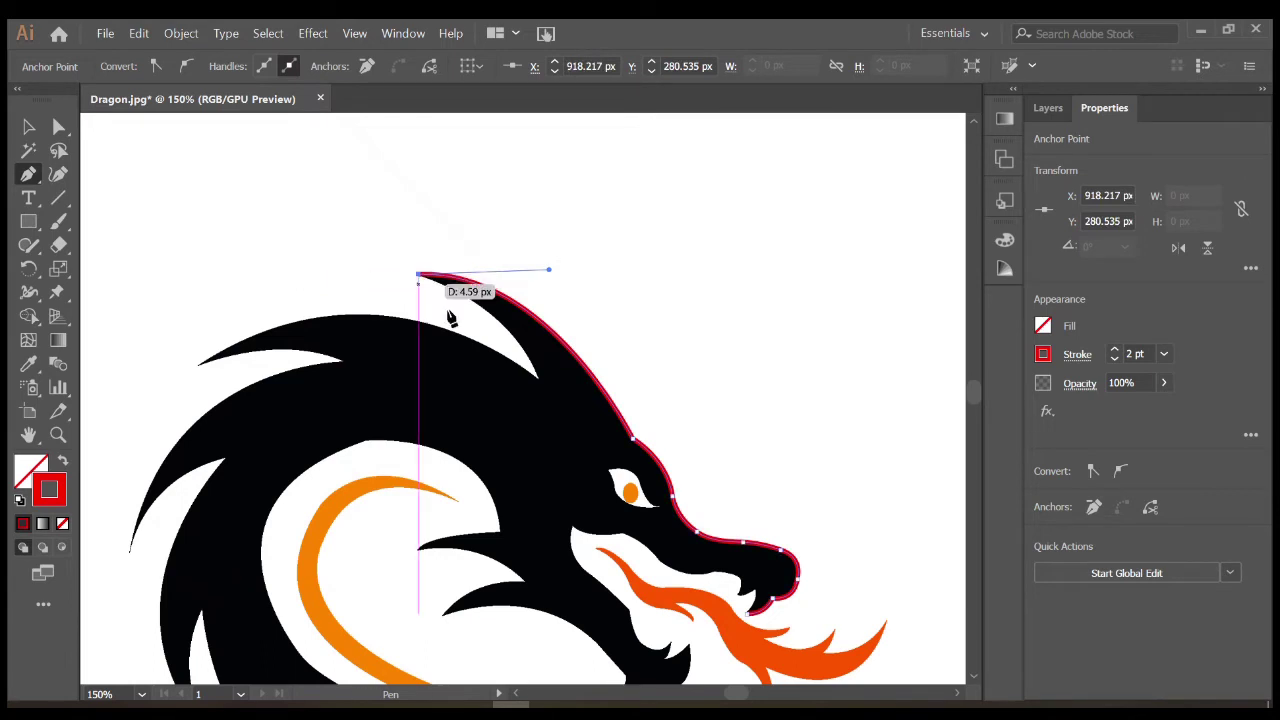
click(538, 385)
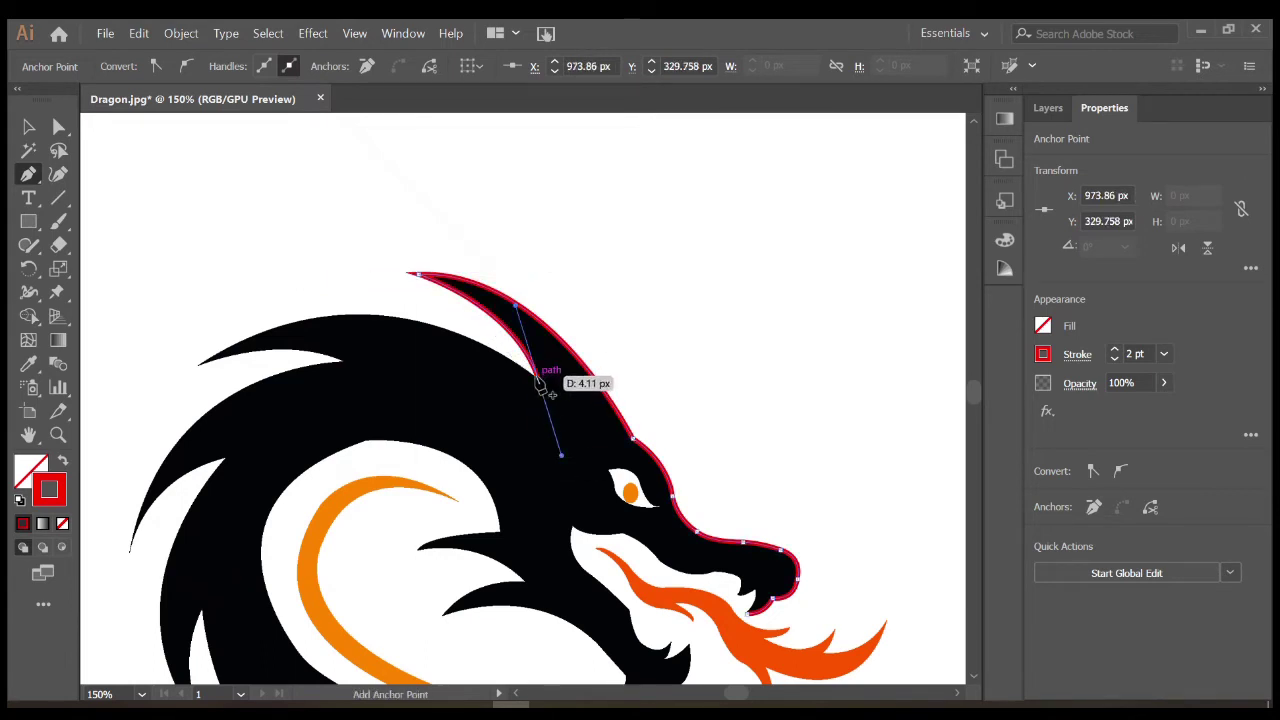
mouse_move(202, 363)
mouse_down()
mouse_move(172, 432)
mouse_move(428, 490)
mouse_up()
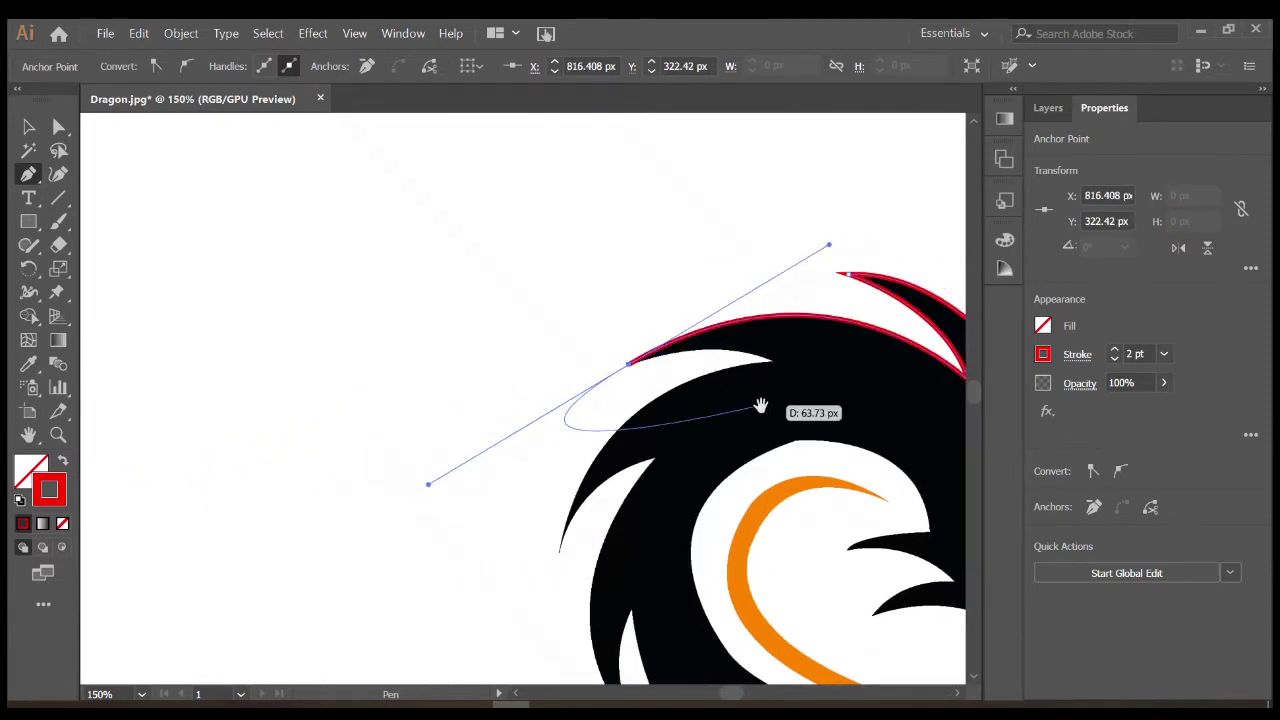
Carry the path down the rear back spike into the notch beneath it
mouse_move(757, 403)
mouse_down()
mouse_move(442, 288)
mouse_move(500, 285)
mouse_up()
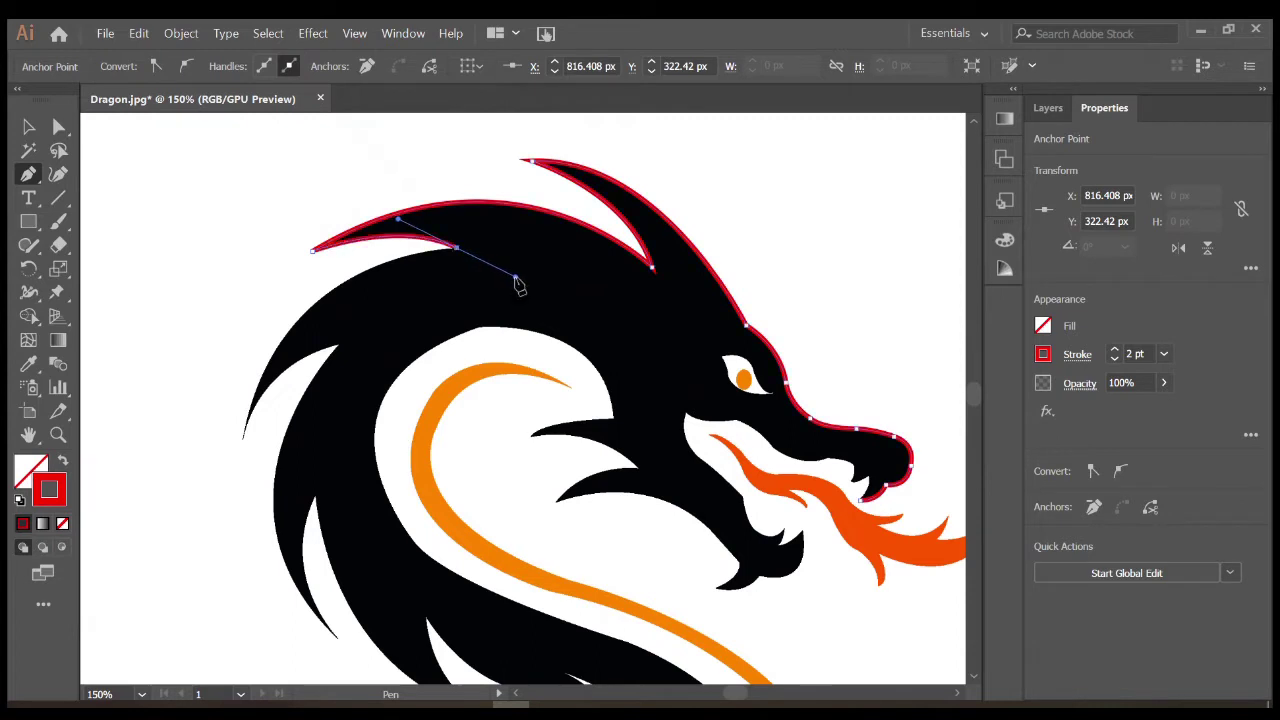
mouse_move(241, 435)
mouse_down()
mouse_move(282, 545)
mouse_move(210, 620)
mouse_up()
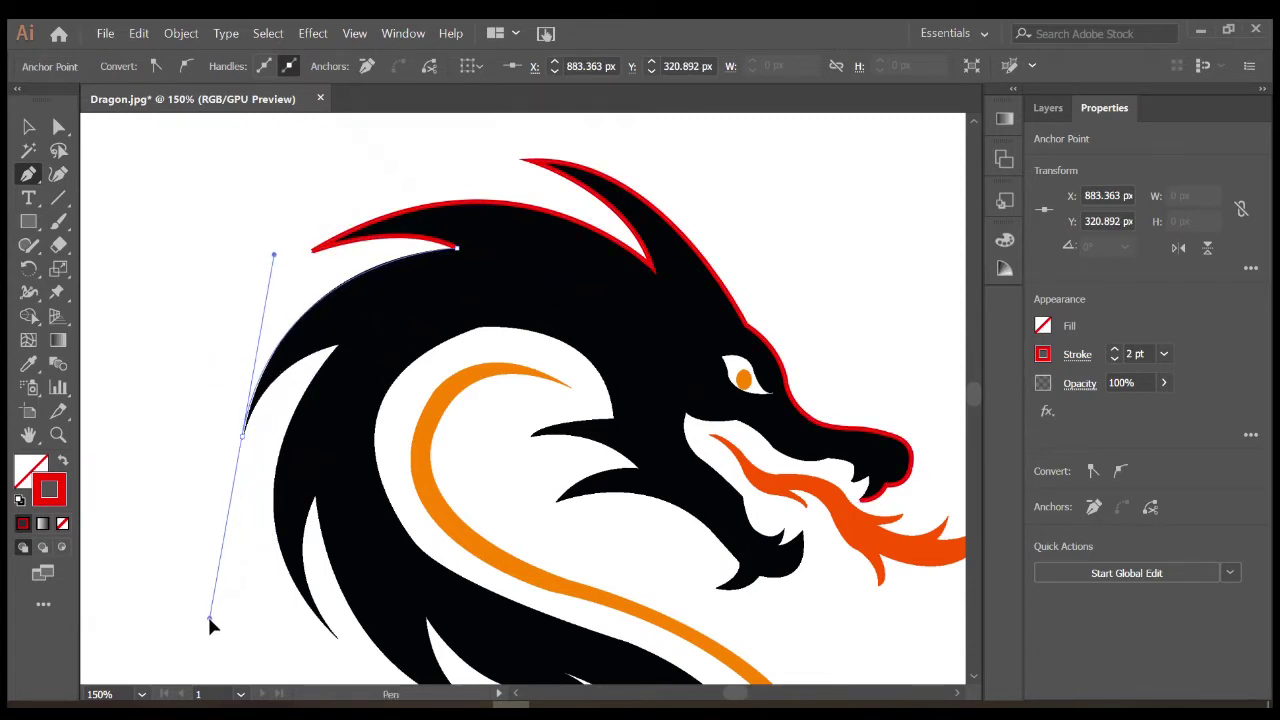
click(241, 435)
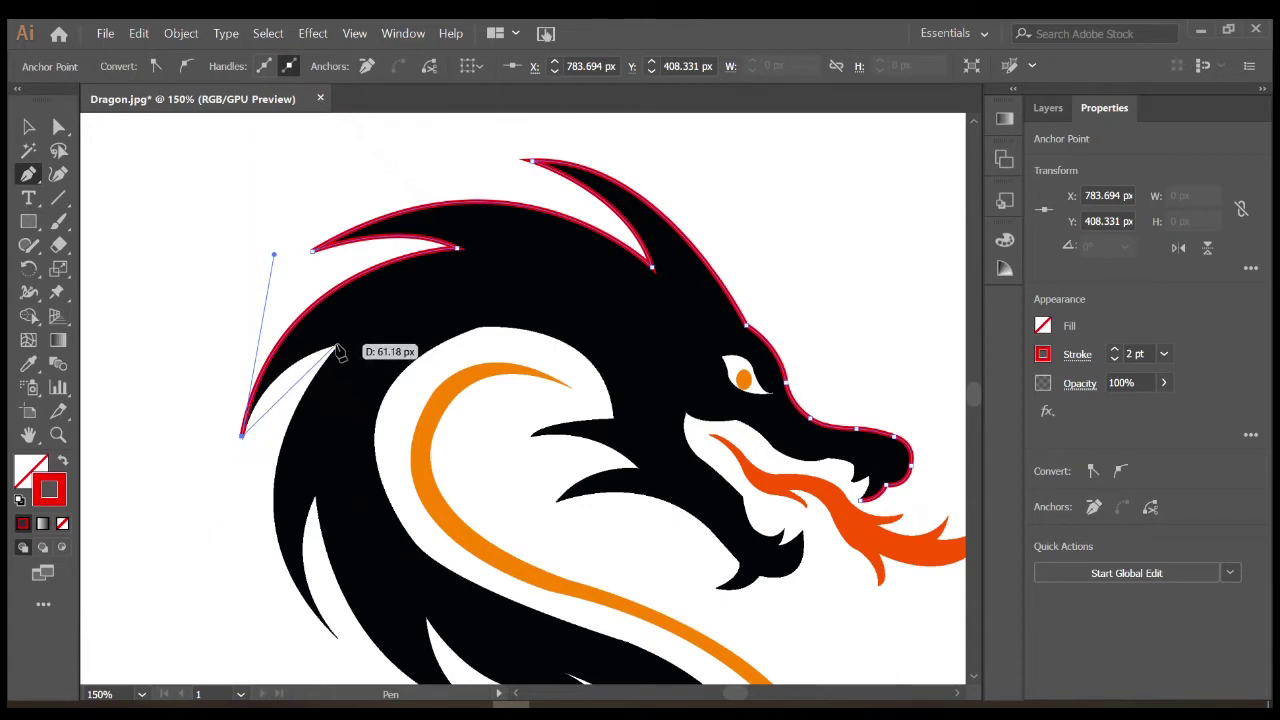
drag(337, 347, 390, 360)
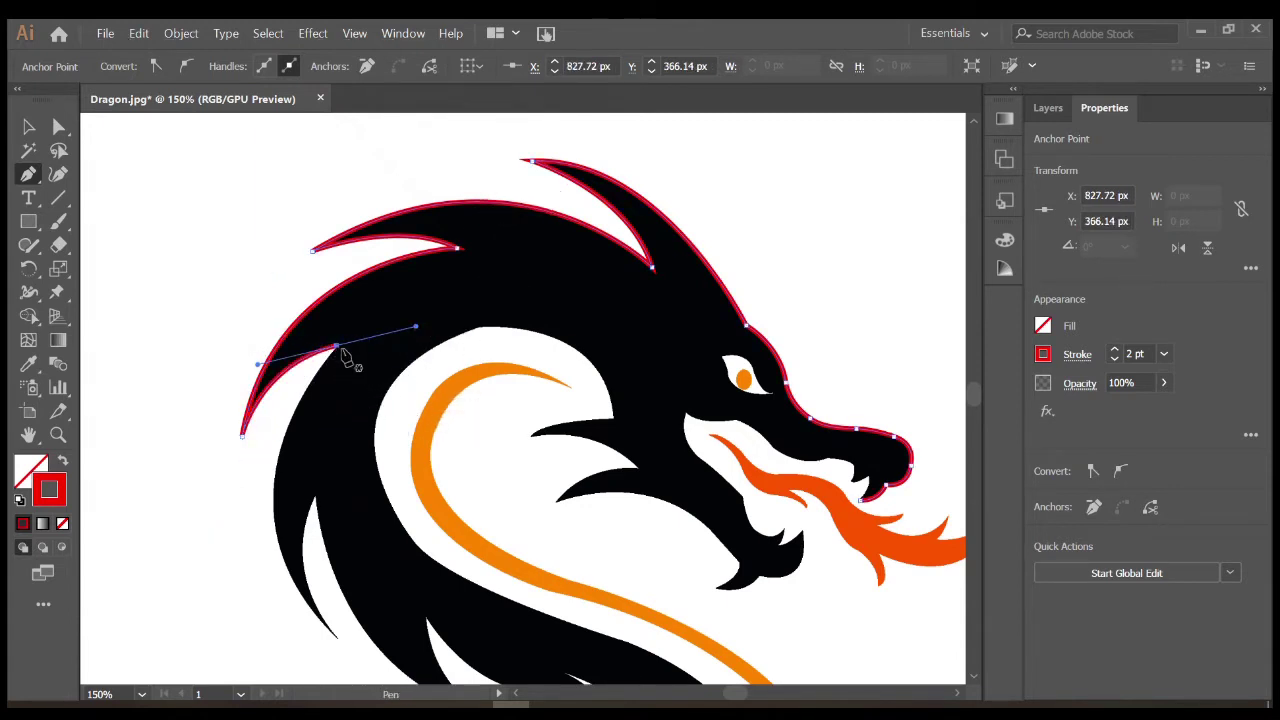
Trace down the next back spike and neck edge, sharpening the small spike's tip and base
scroll(350, 362, down, 4)
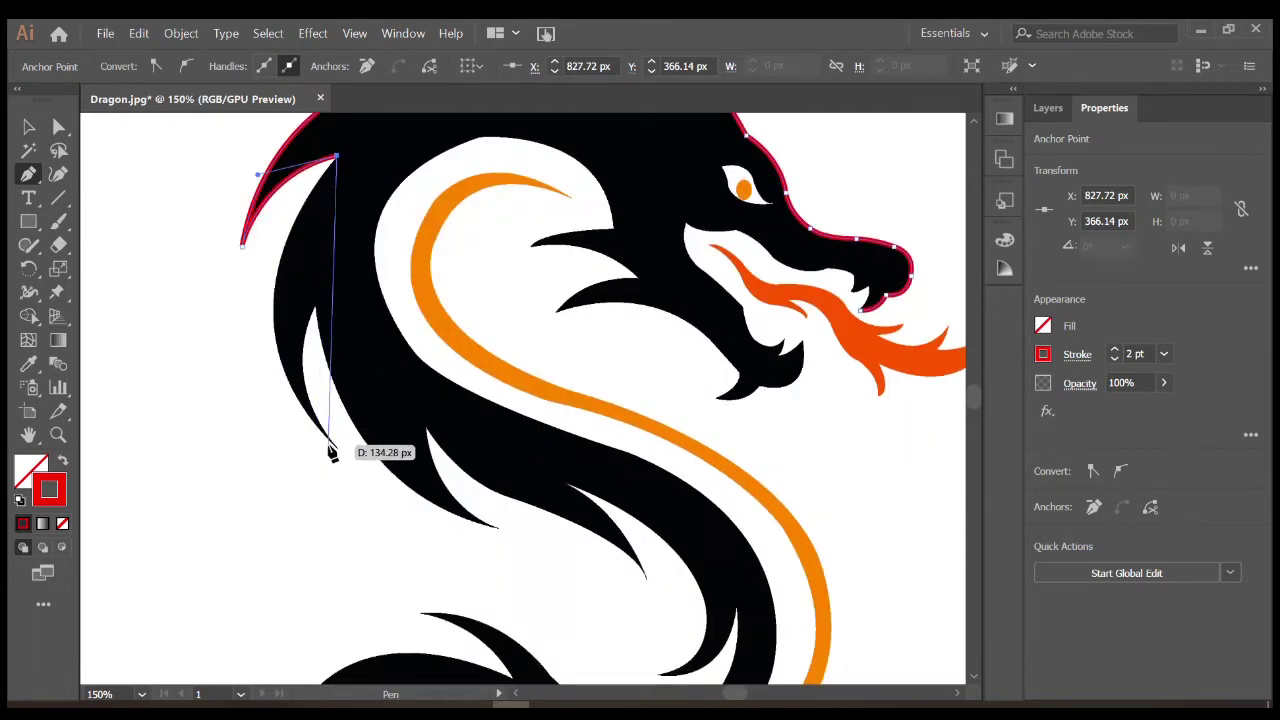
mouse_move(334, 448)
mouse_down()
mouse_move(480, 582)
mouse_move(318, 316)
mouse_move(345, 236)
mouse_move(316, 304)
mouse_up()
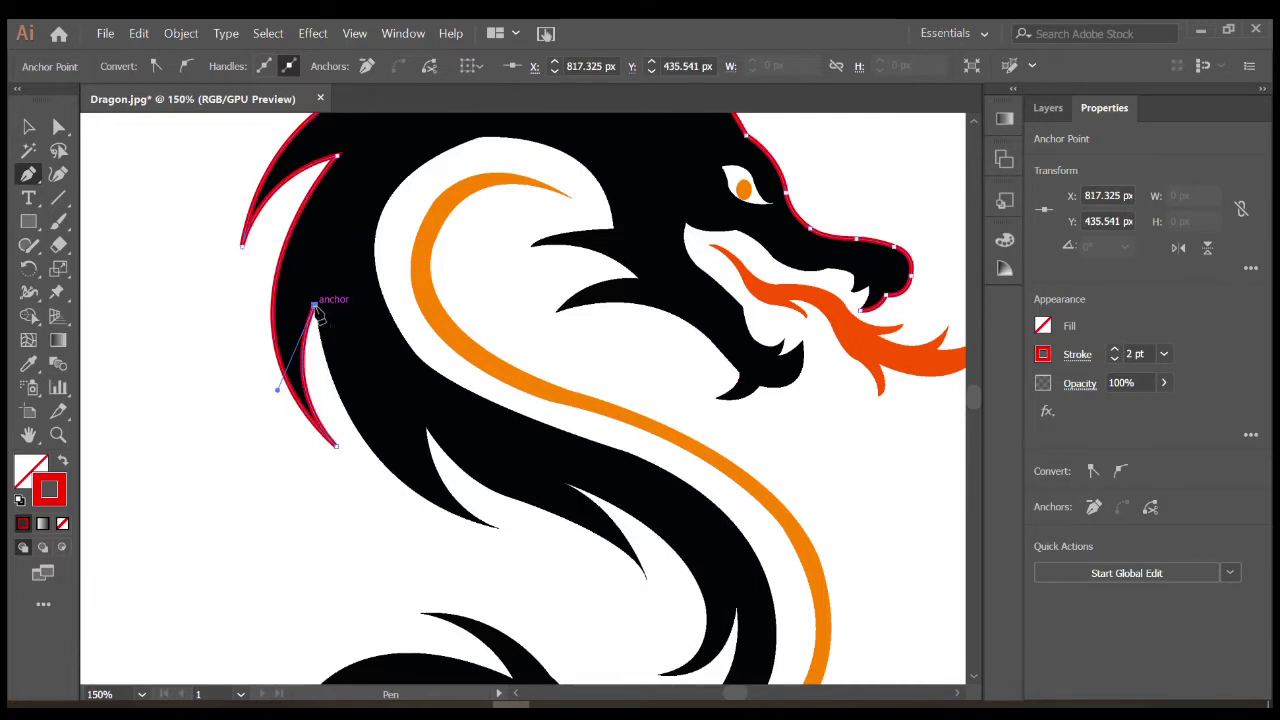
scroll(320, 300, down, 3)
drag(499, 433, 658, 451)
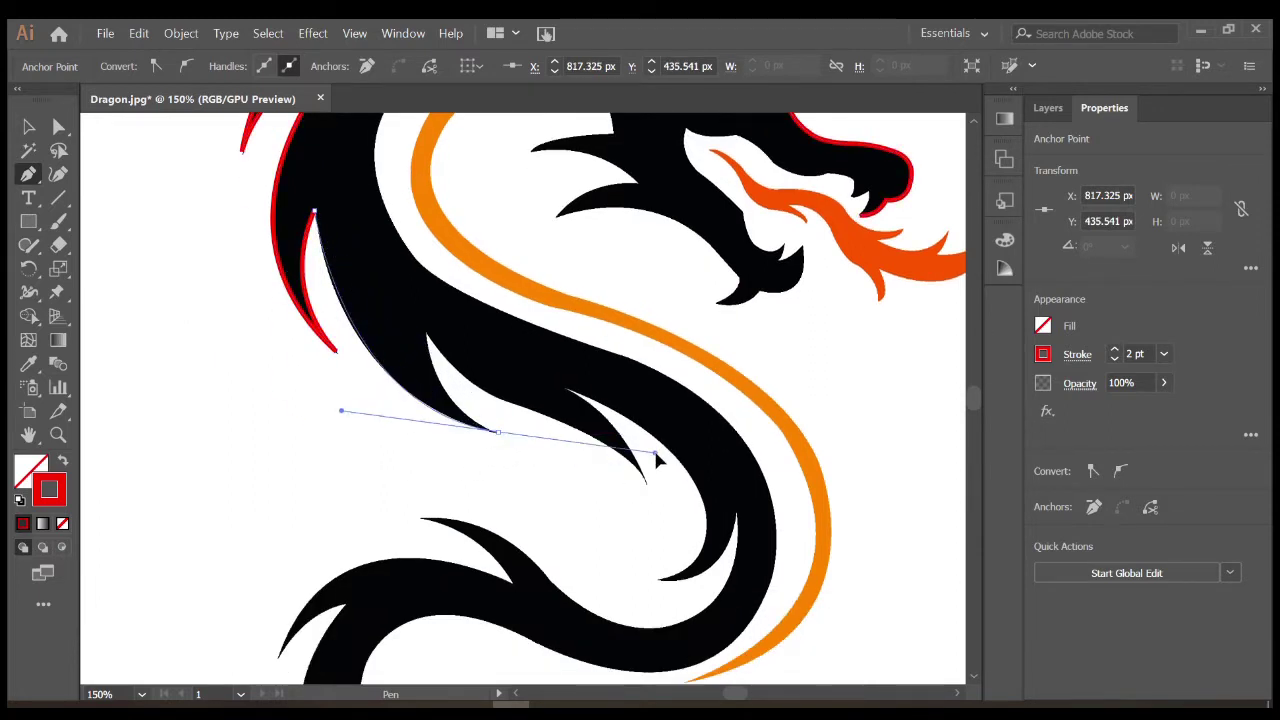
click(499, 432)
drag(426, 334, 446, 318)
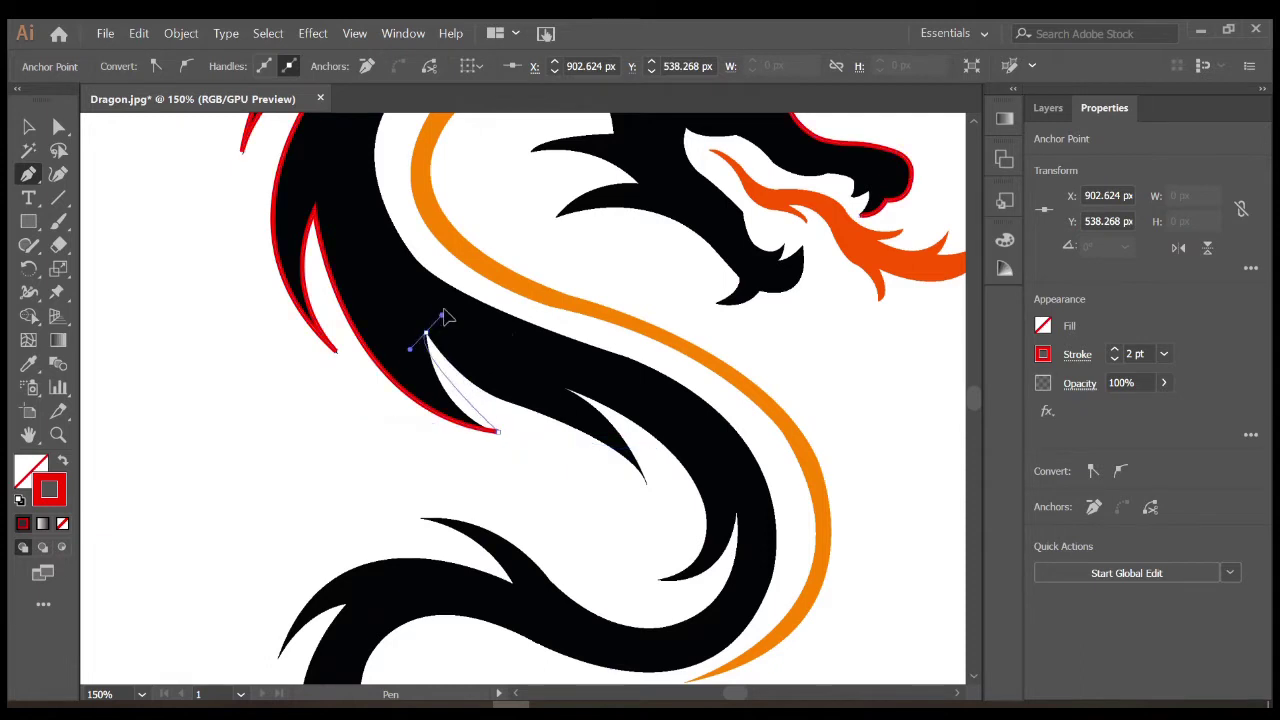
click(426, 334)
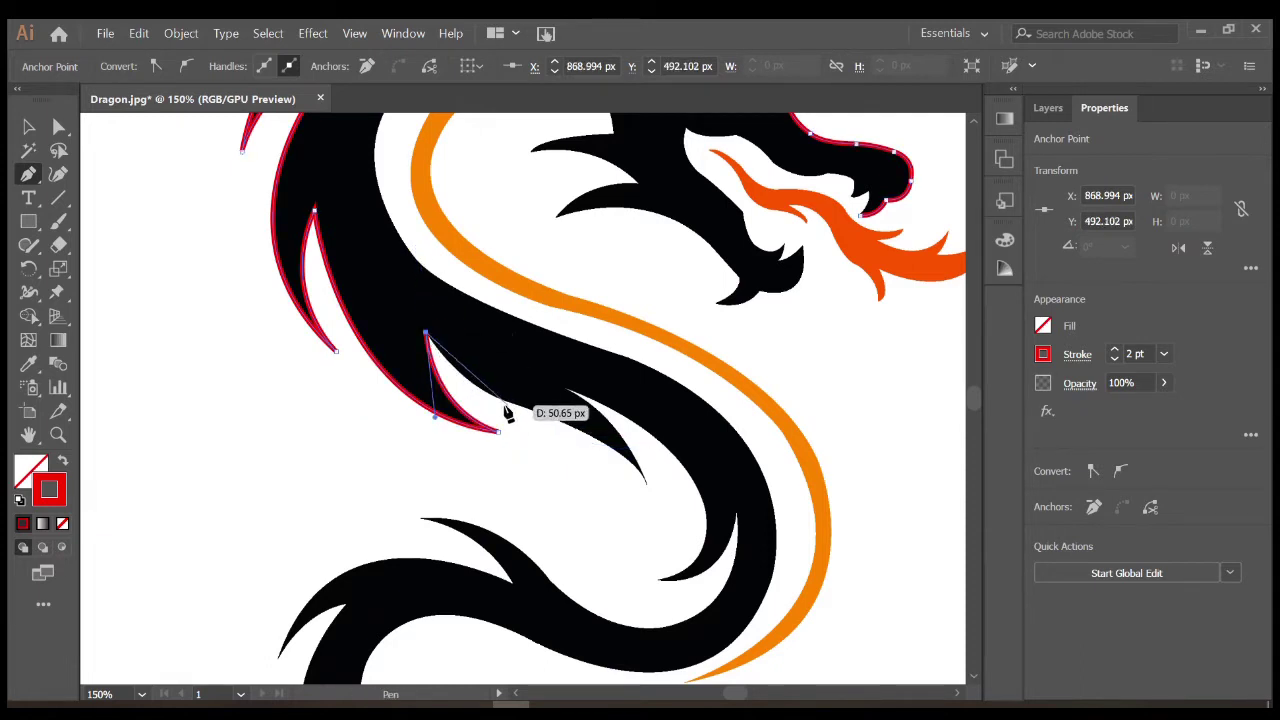
drag(517, 404, 570, 414)
click(516, 403)
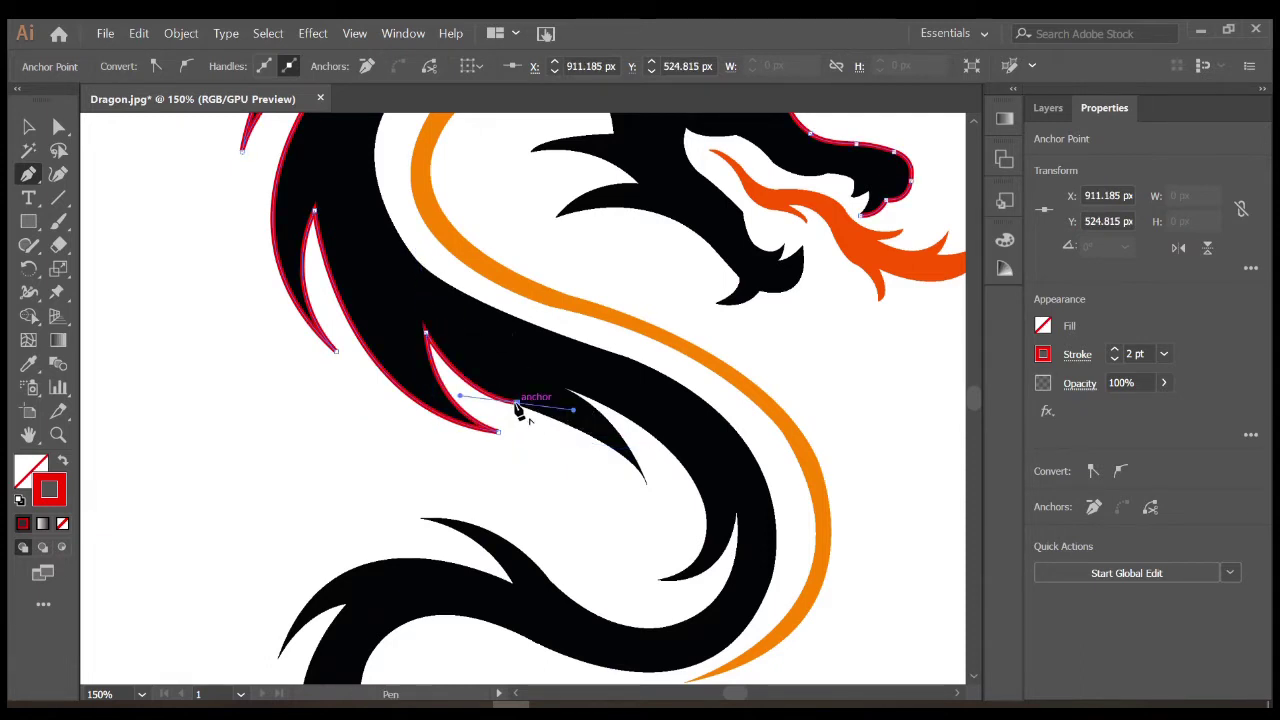
Continue around the following spike to the inner bend of the S-shaped body
scroll(660, 410, down, 2)
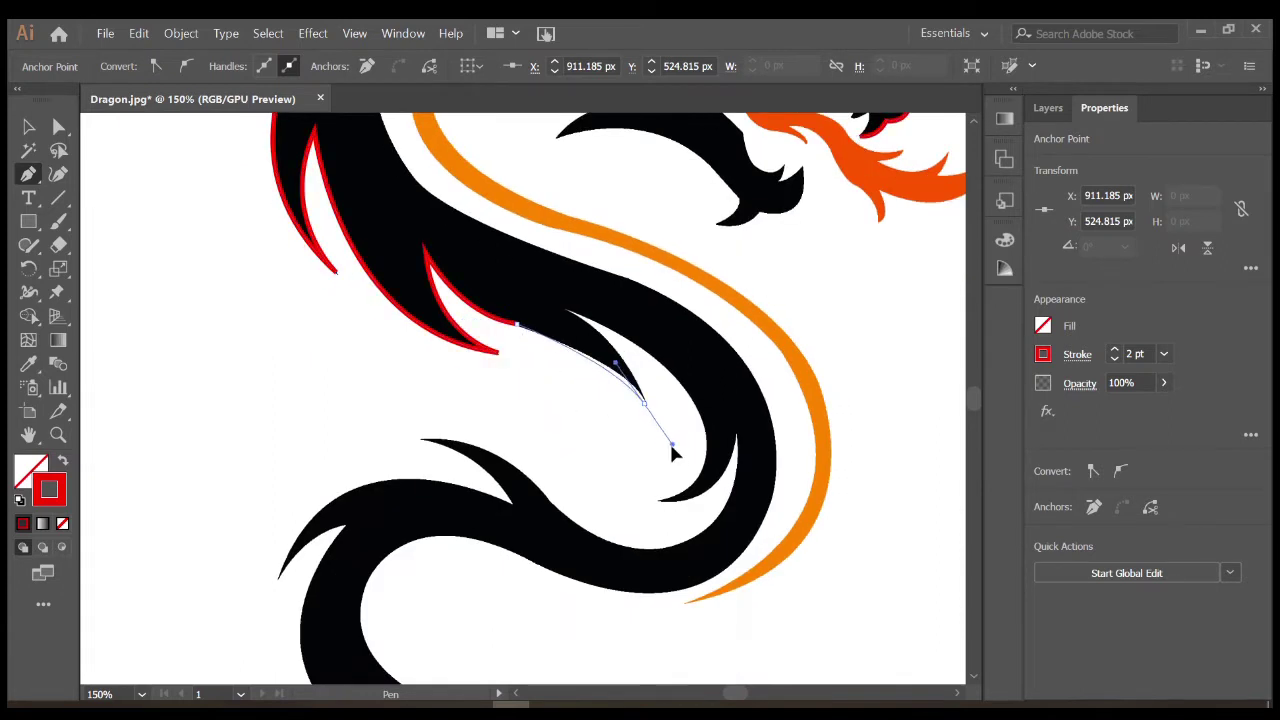
drag(658, 448, 651, 446)
ctrl+click(651, 414)
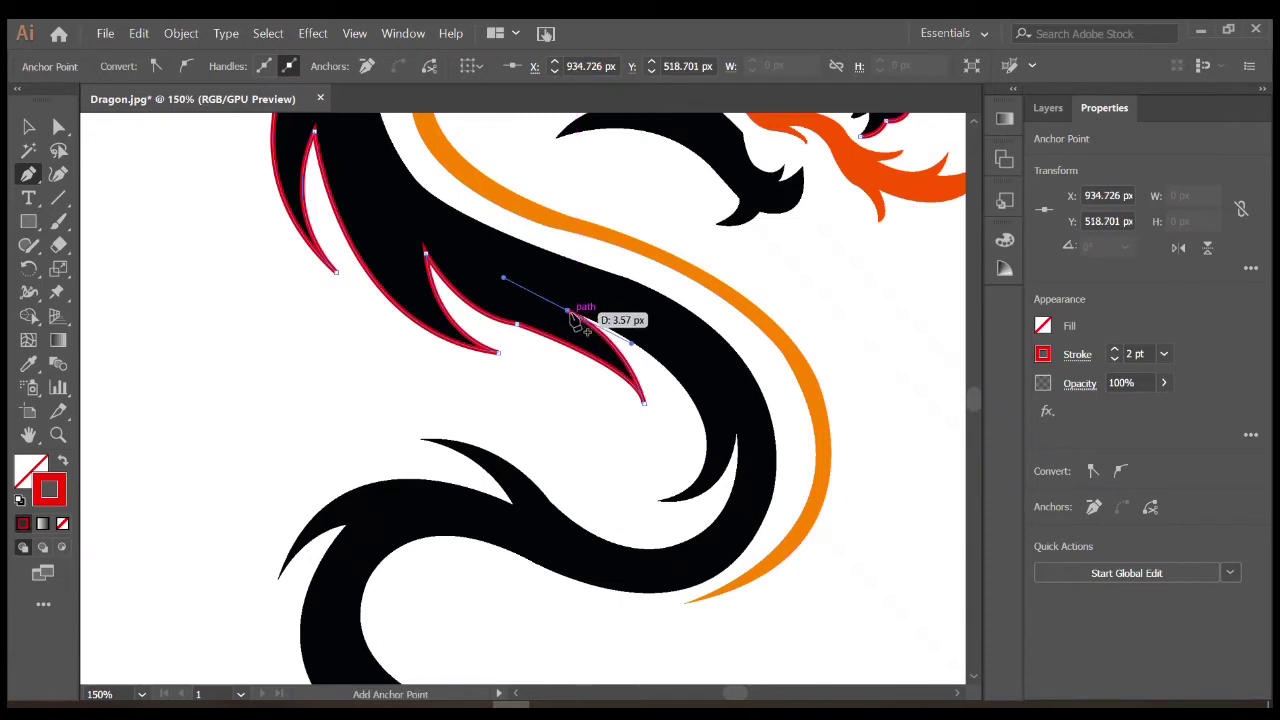
click(567, 312)
scroll(640, 400, down, 2)
mouse_move(656, 443)
mouse_down()
mouse_move(673, 381)
mouse_move(722, 440)
mouse_move(612, 452)
mouse_up()
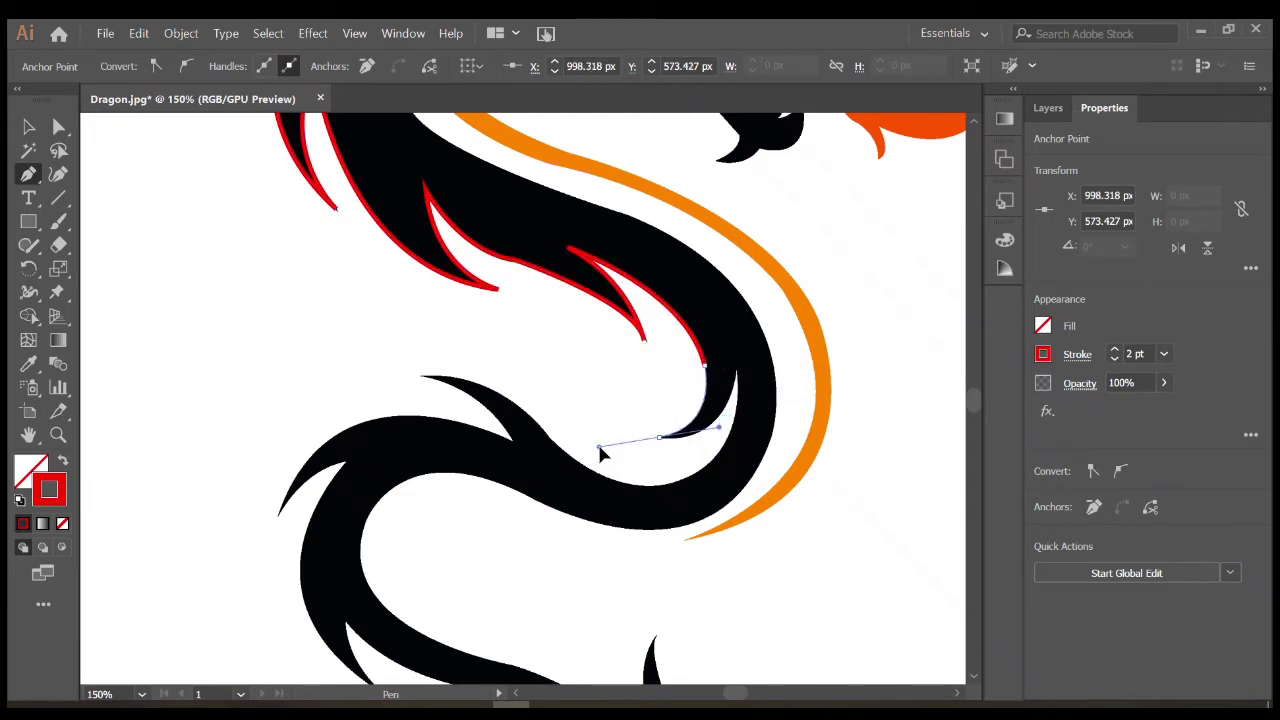
Trace the next lower spike and the lower body edge with sharp corners
drag(736, 374, 755, 330)
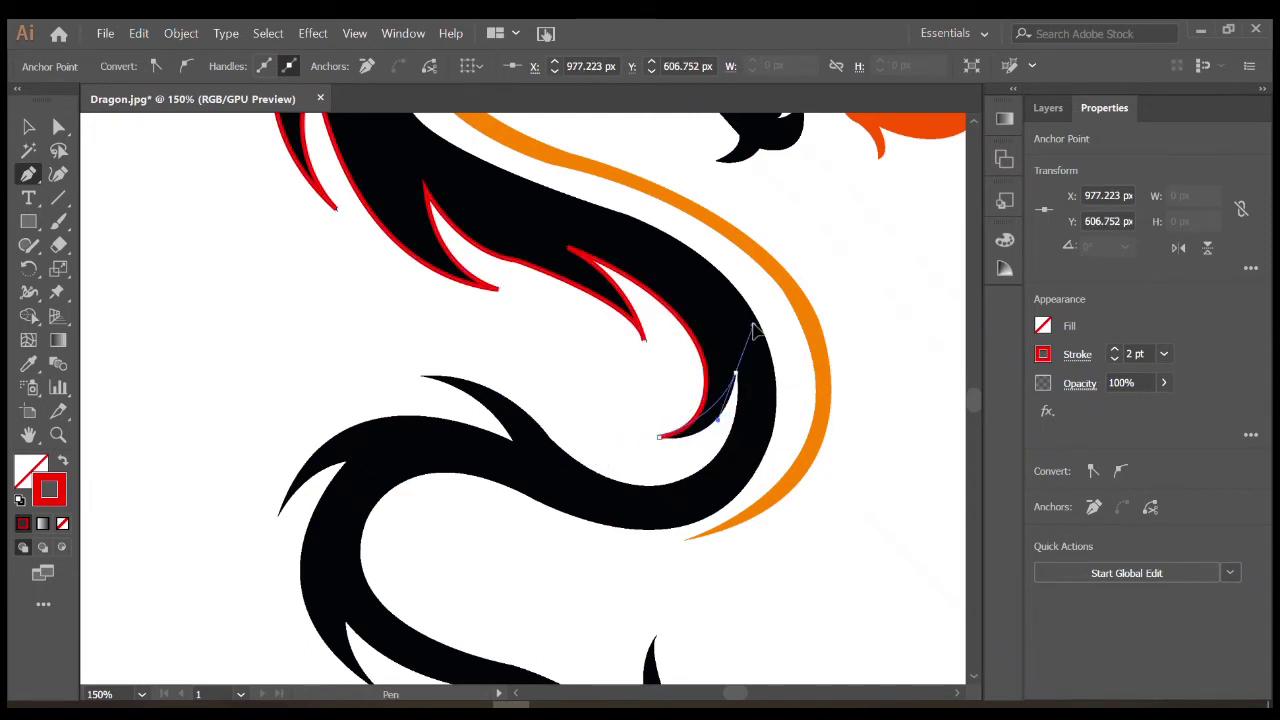
click(736, 375)
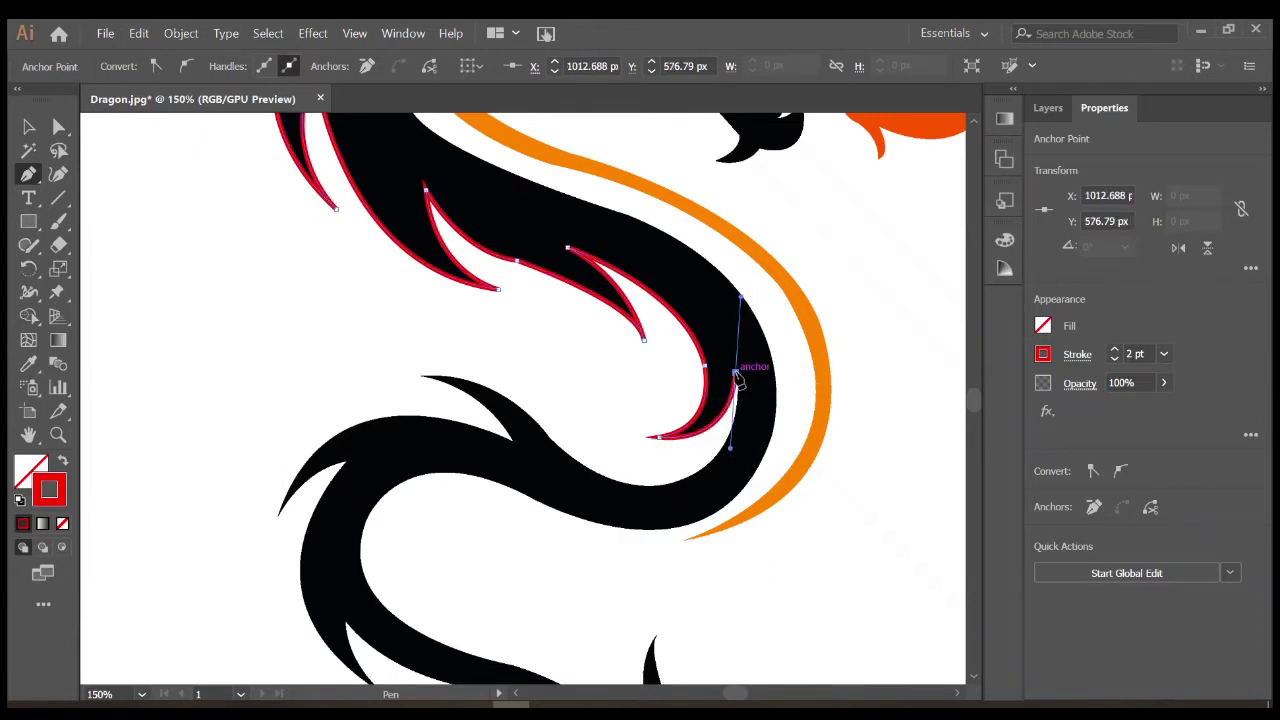
scroll(720, 390, down, 2)
mouse_move(676, 405)
mouse_down()
mouse_move(638, 406)
mouse_move(665, 413)
mouse_up()
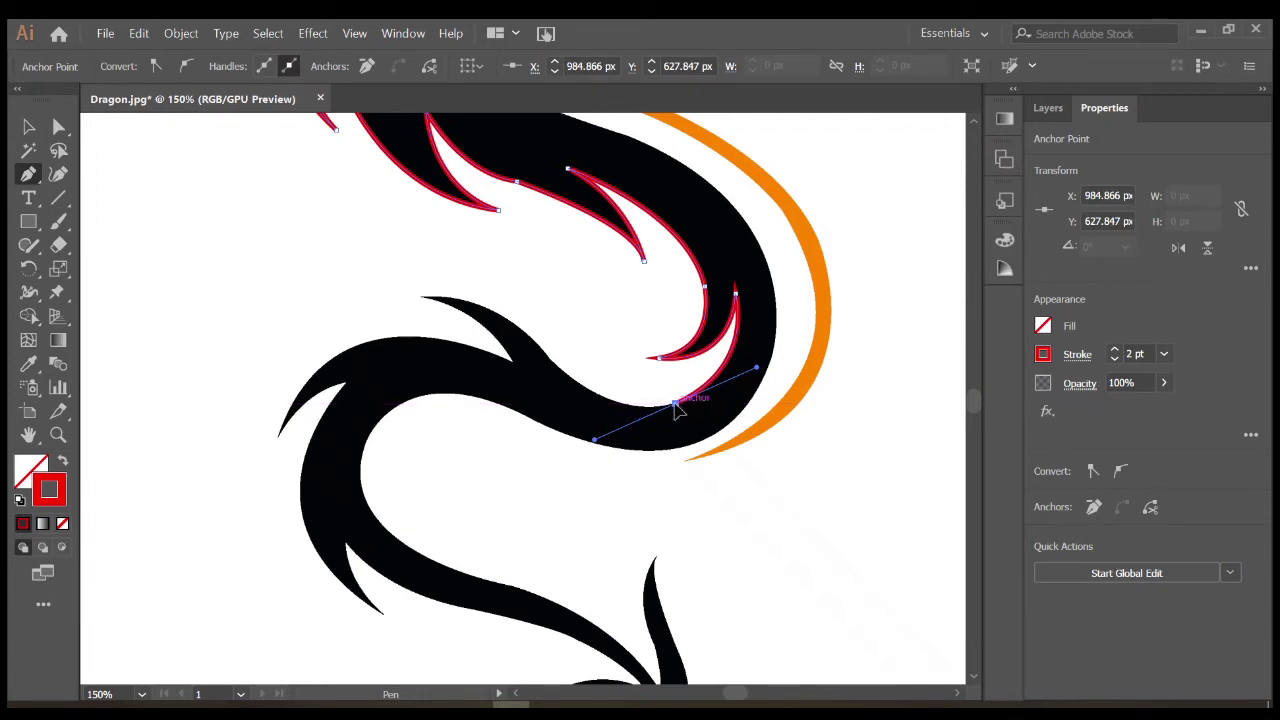
click(676, 405)
drag(557, 365, 547, 342)
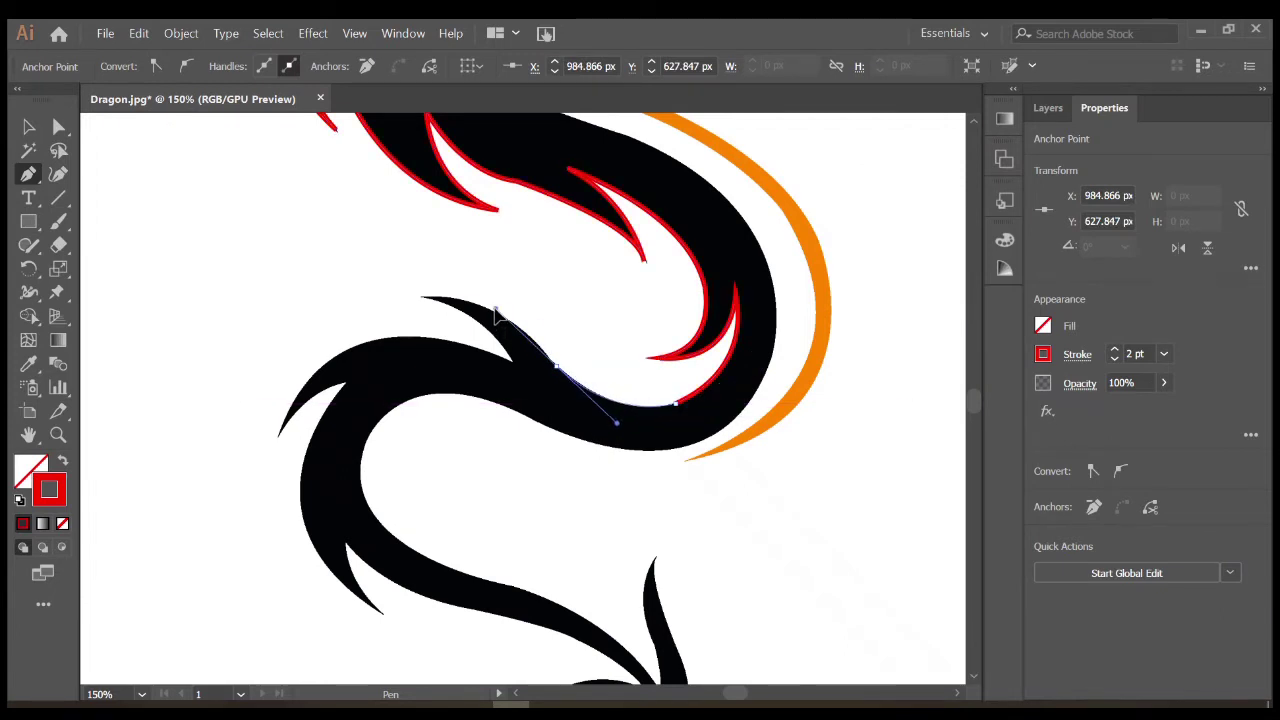
click(557, 365)
Outline the following spike tip and the long curve to the left spike
drag(420, 297, 363, 310)
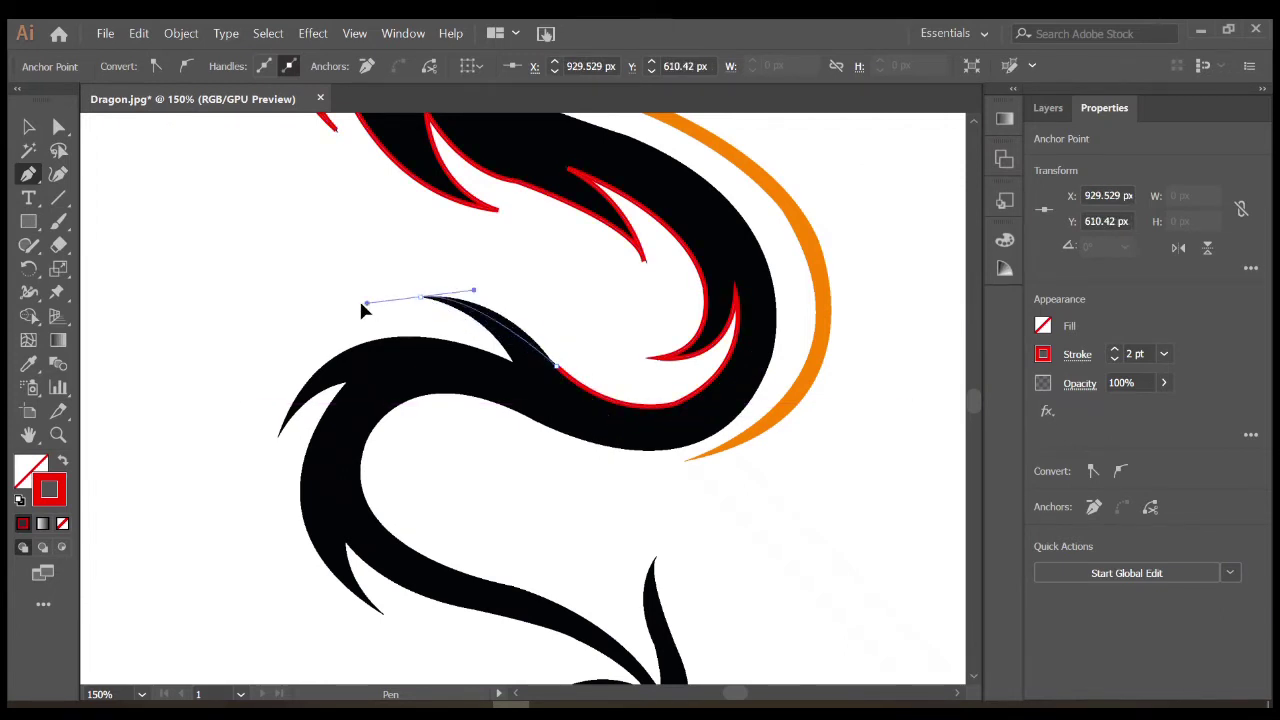
click(420, 297)
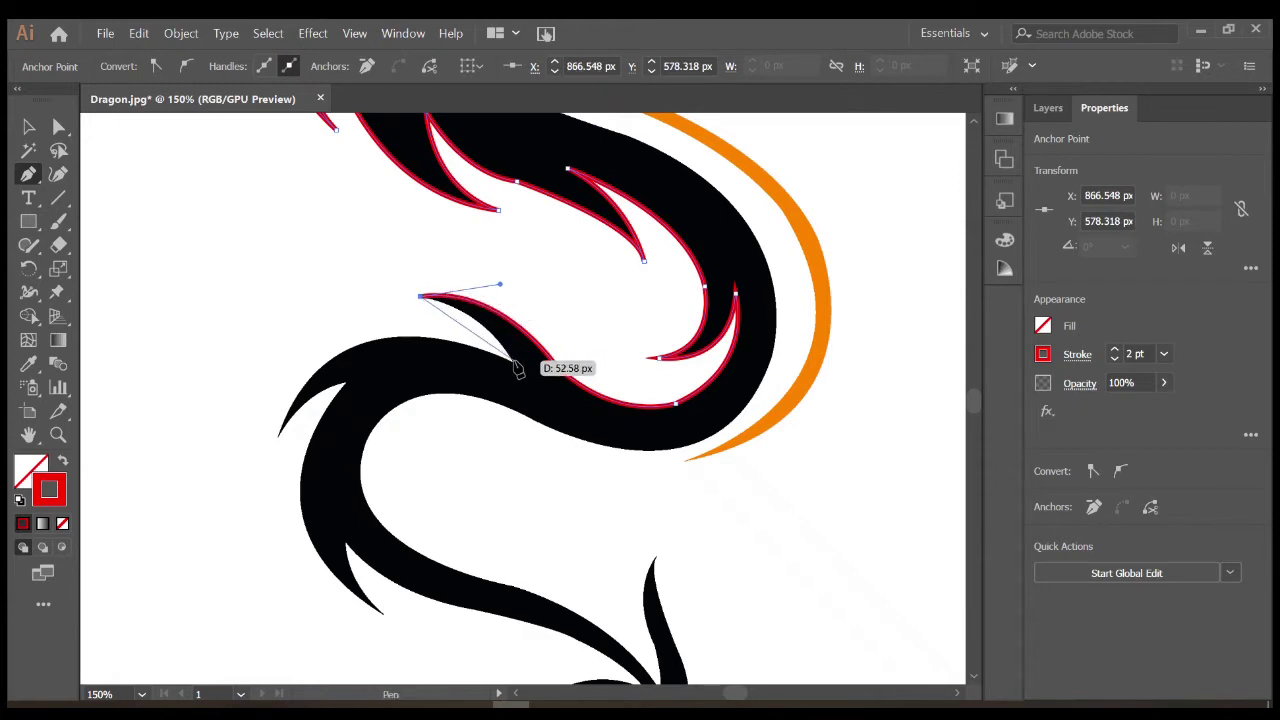
drag(512, 362, 521, 395)
click(512, 362)
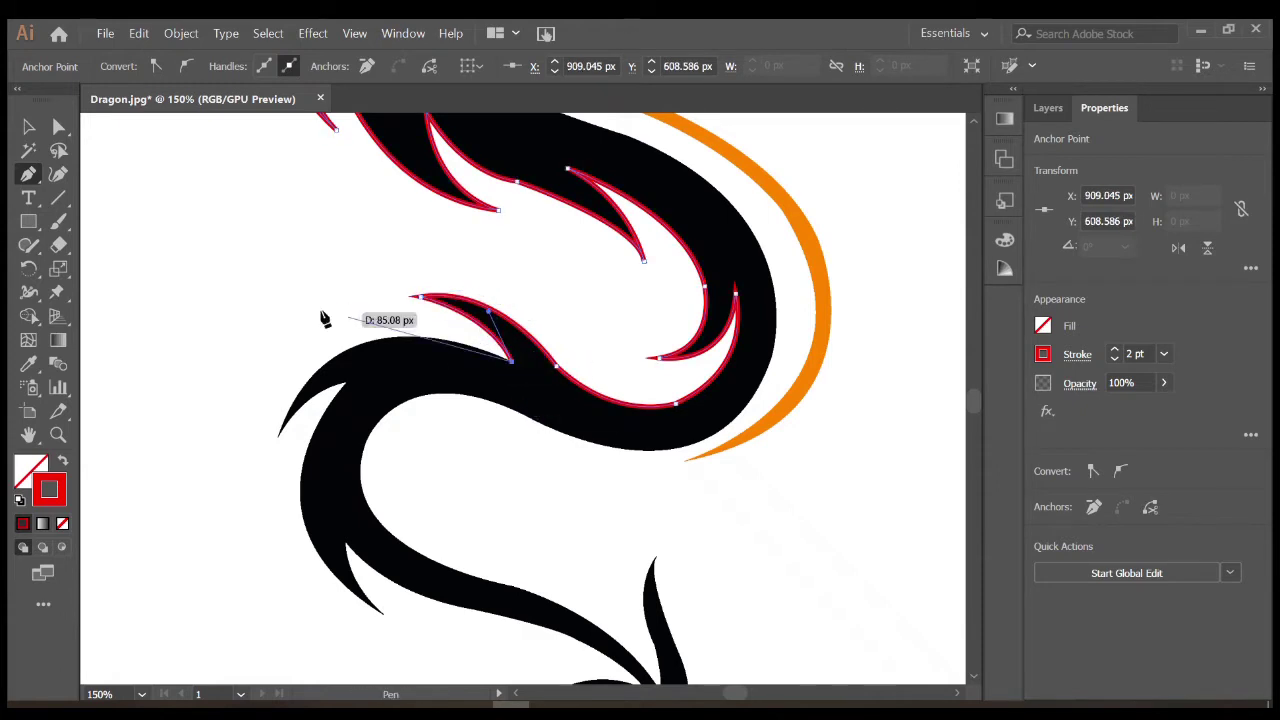
drag(277, 435, 219, 602)
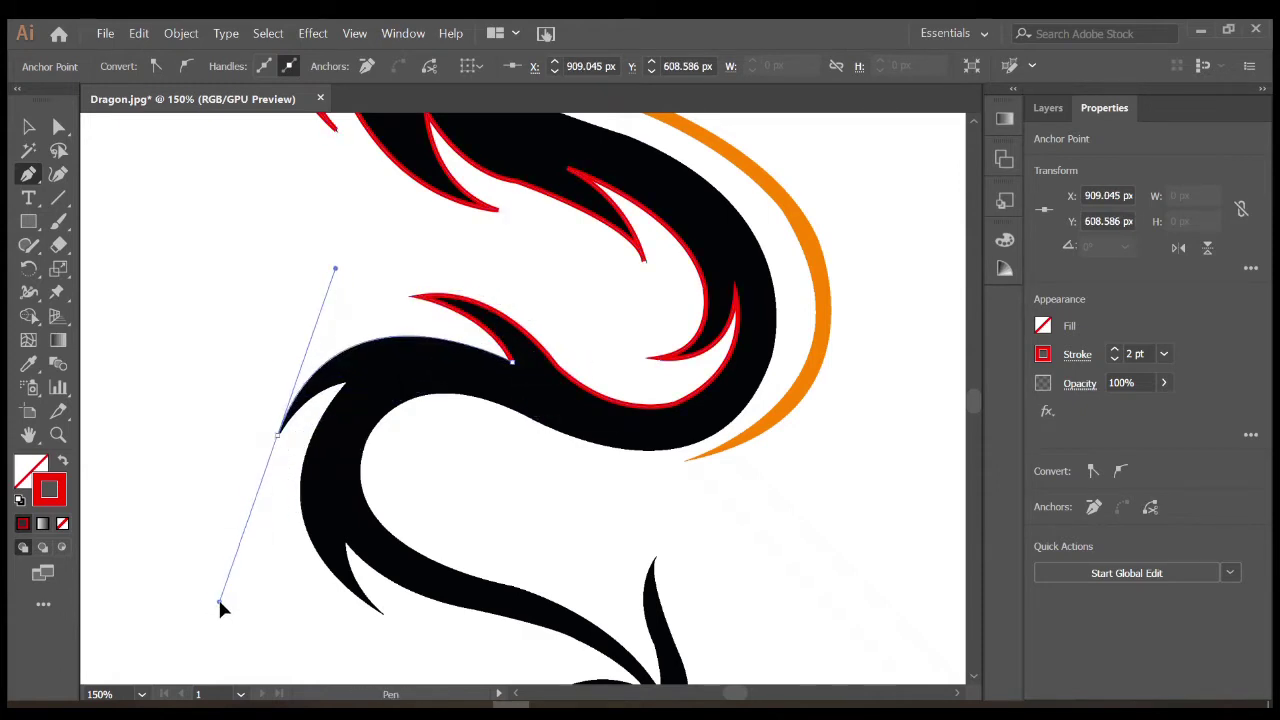
scroll(219, 604, down, 3)
click(279, 342)
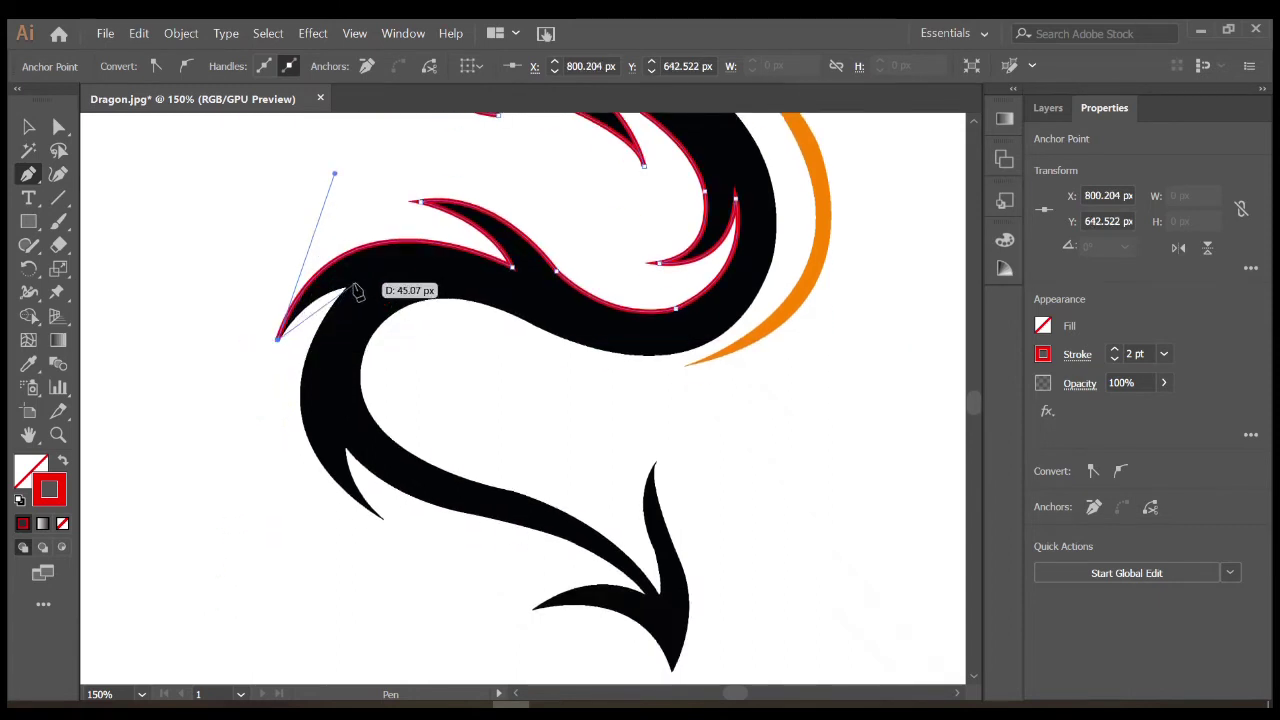
Round the inner spike edge and lower spike tip, converting points to corners
scroll(363, 294, down, 3)
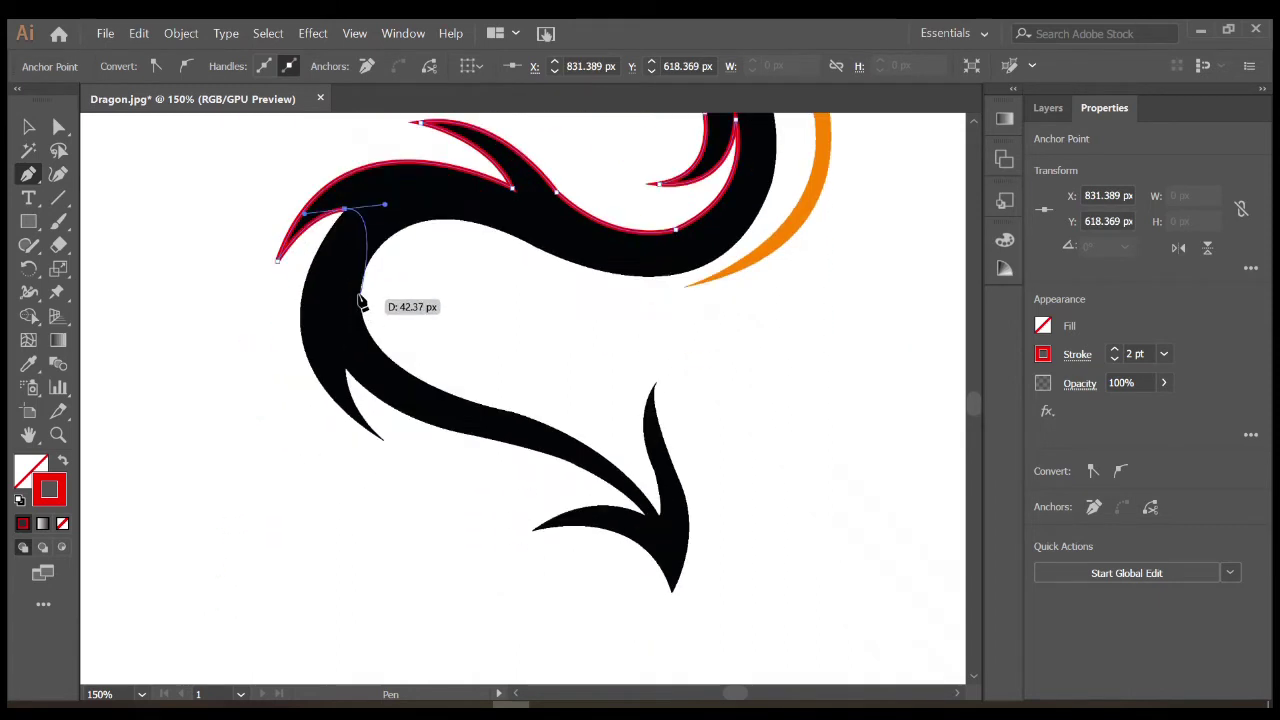
click(343, 210)
scroll(357, 210, down, 2)
drag(383, 377, 541, 476)
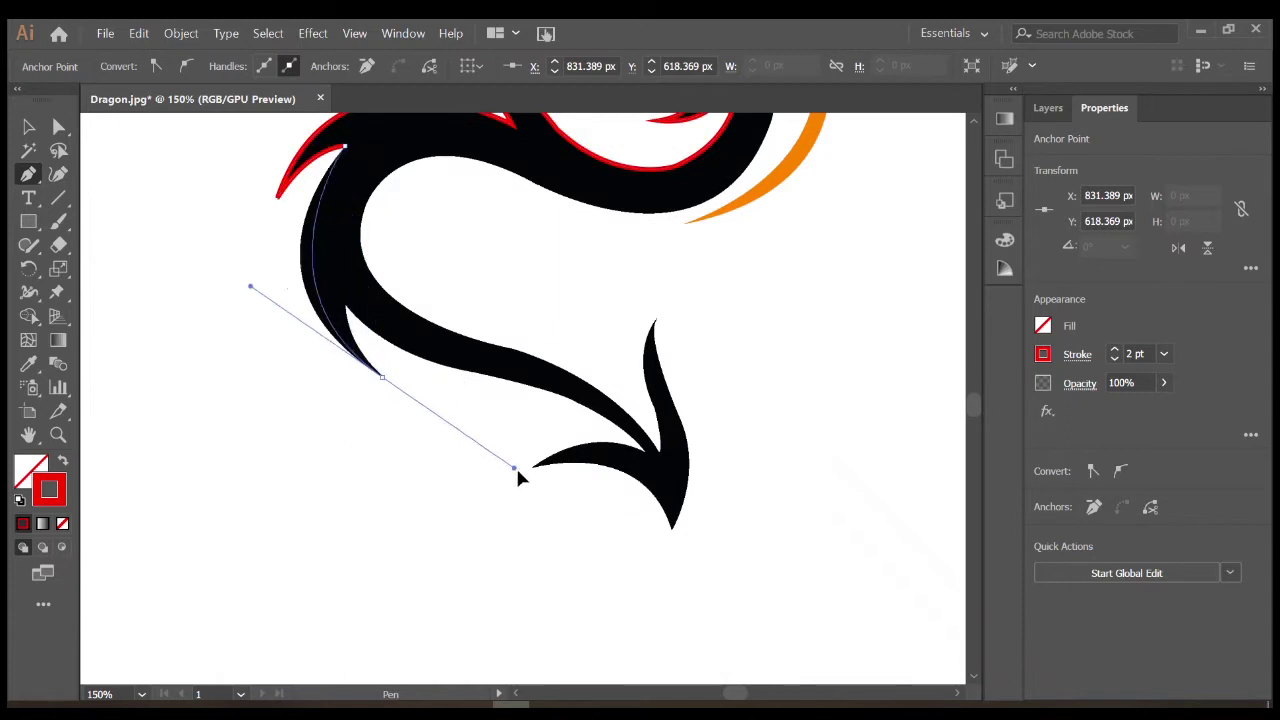
click(344, 306)
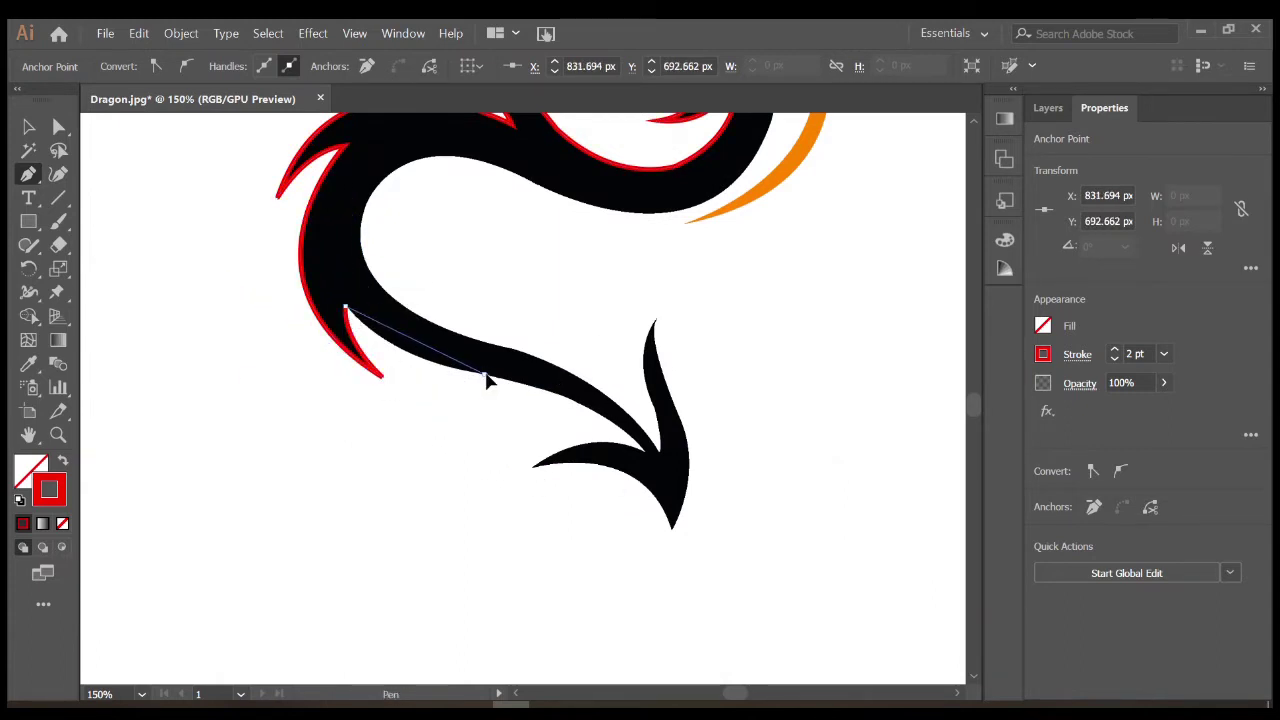
click(484, 374)
mouse_move(484, 374)
mouse_down()
mouse_move(664, 389)
mouse_move(652, 408)
mouse_move(530, 410)
mouse_move(482, 443)
mouse_up()
scroll(540, 372, down, 1)
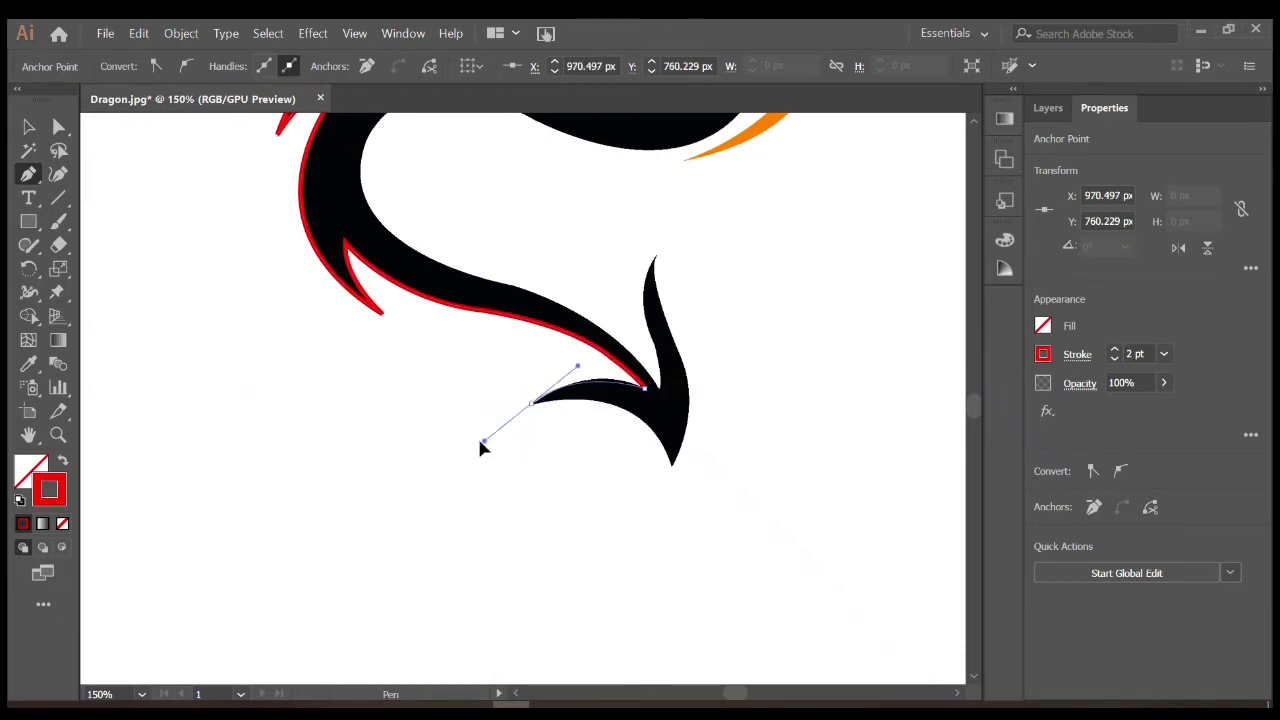
Wrap the outline around the arrow-shaped tail tip and up the tail's inner edge
mouse_move(532, 403)
mouse_down()
mouse_move(674, 472)
mouse_move(691, 503)
mouse_move(681, 362)
mouse_up()
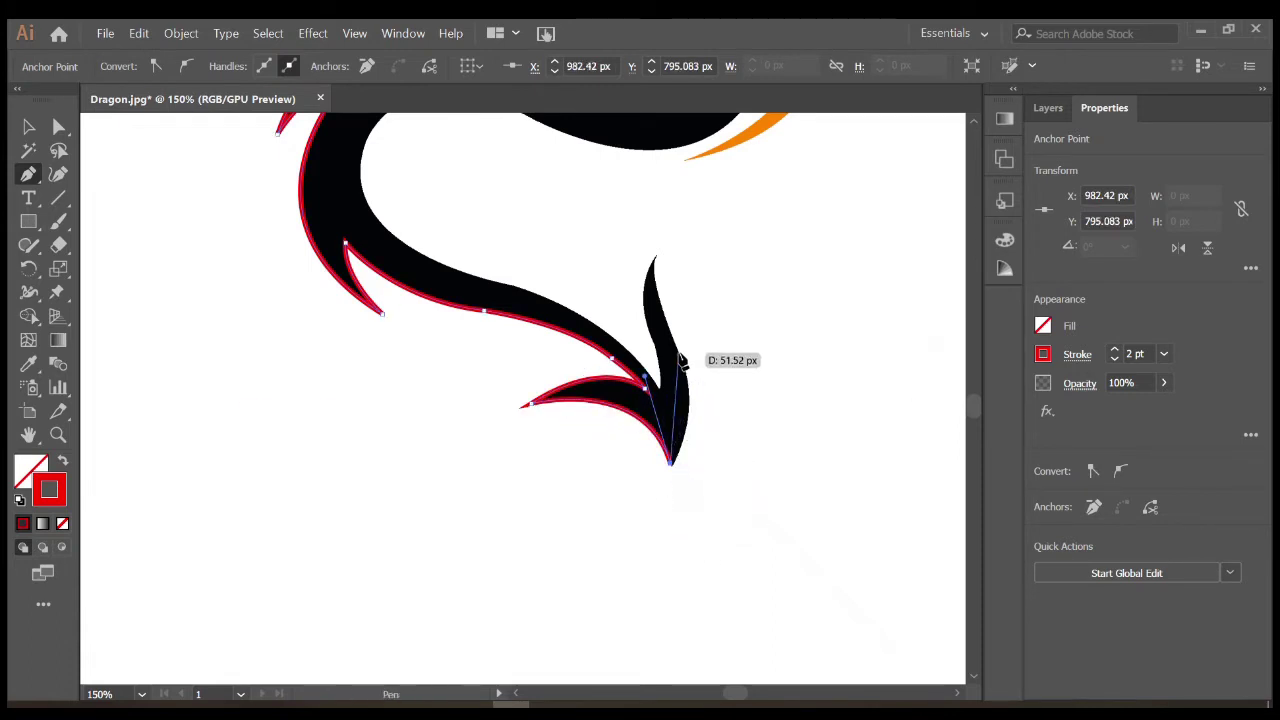
mouse_move(636, 301)
mouse_down()
mouse_move(663, 258)
mouse_move(655, 398)
mouse_up()
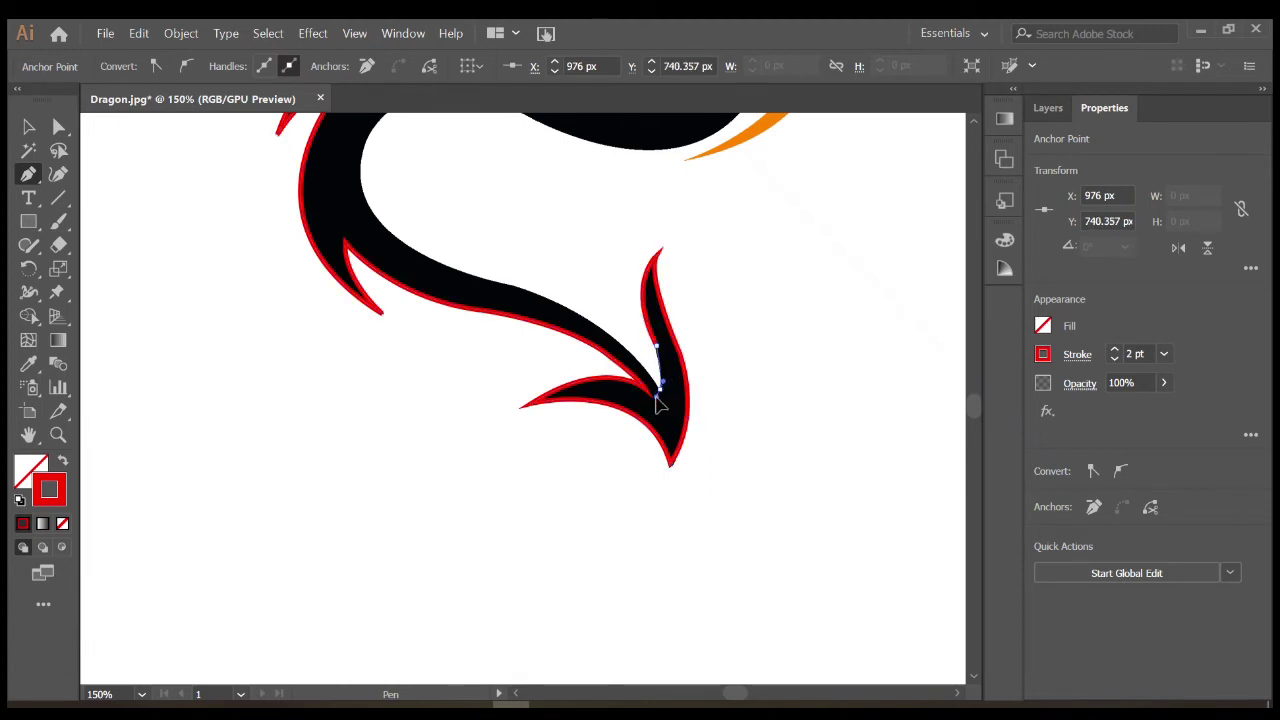
click(658, 389)
mouse_move(513, 287)
mouse_down()
mouse_move(473, 290)
mouse_move(417, 262)
mouse_move(452, 460)
mouse_move(362, 345)
mouse_up()
scroll(406, 263, up, 4)
Trace the inner body bend up toward the middle with corner points
drag(361, 342, 388, 243)
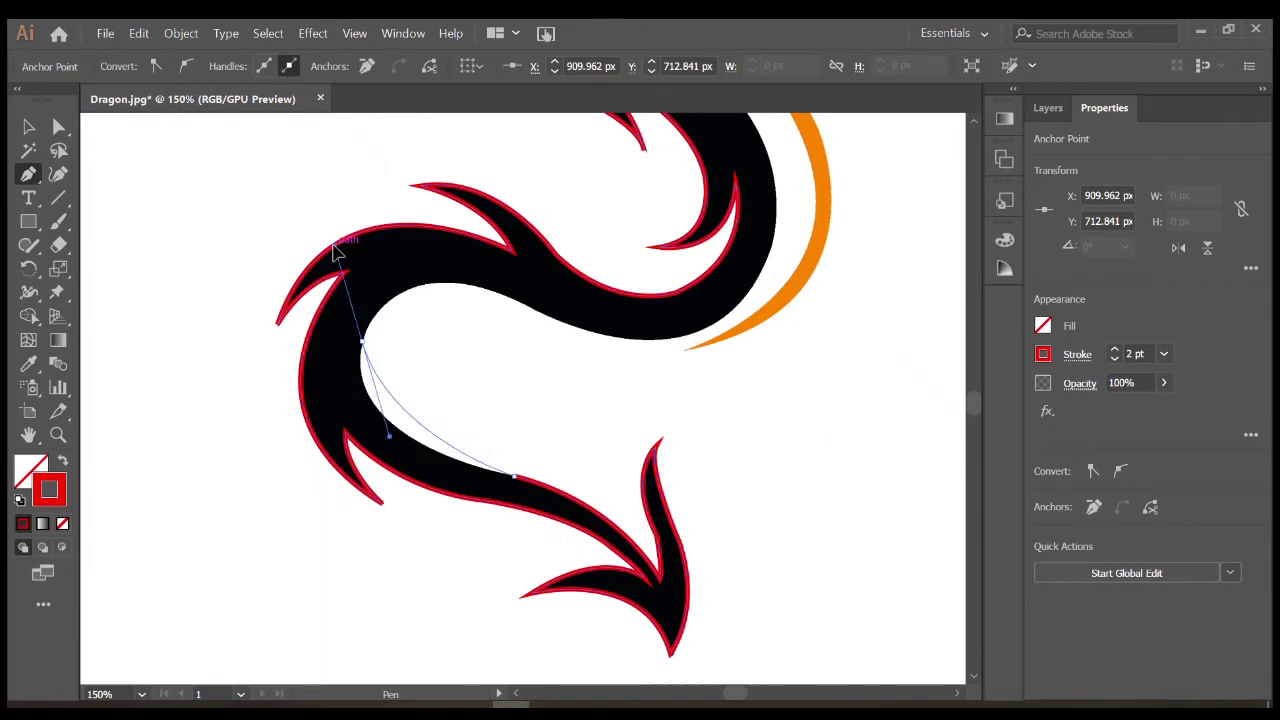
click(361, 342)
mouse_move(499, 293)
mouse_down()
mouse_move(602, 343)
mouse_move(726, 321)
mouse_up()
click(501, 294)
Curve the outline up the body's outer right edge toward the neck
scroll(735, 322, up, 3)
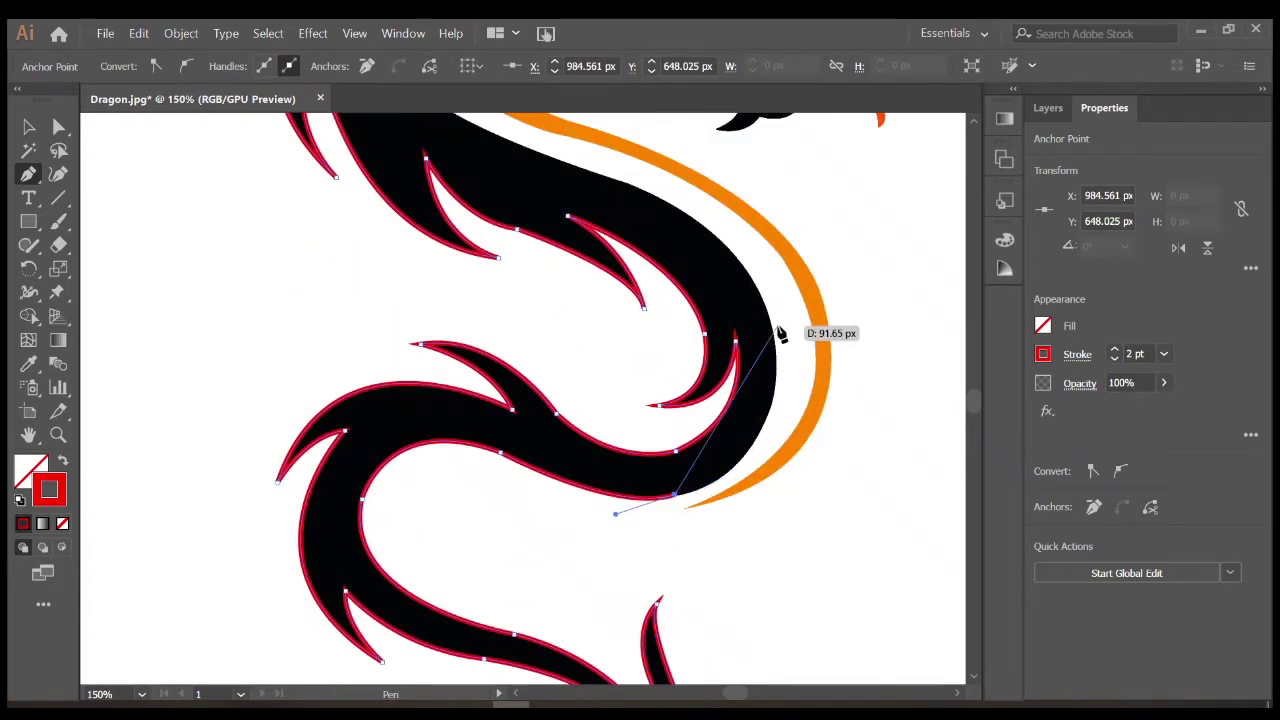
drag(776, 338, 765, 212)
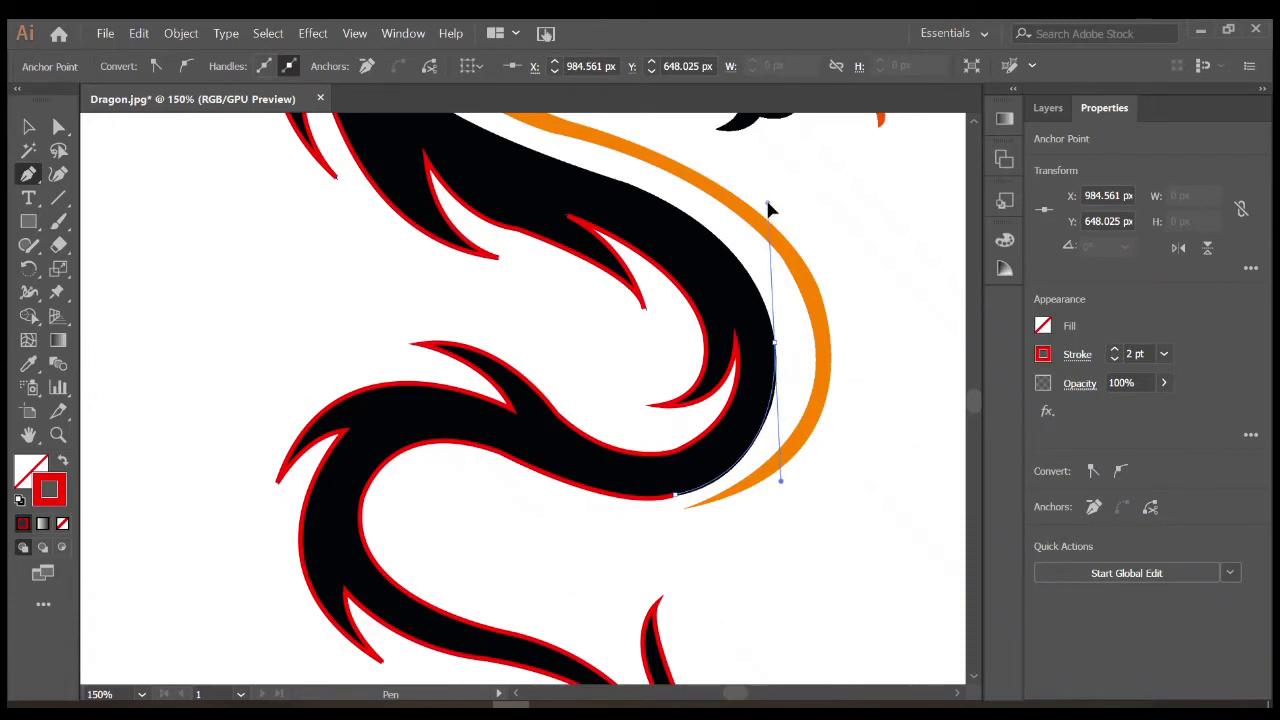
scroll(768, 212, up, 4)
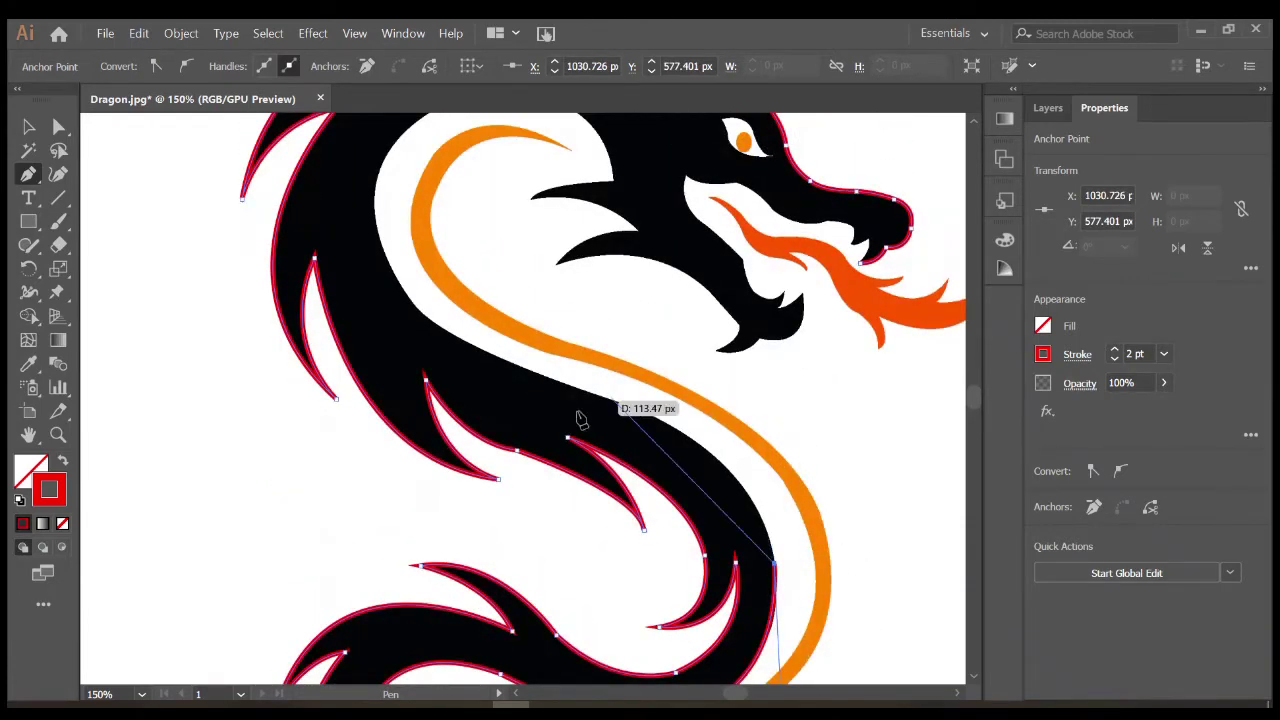
mouse_move(620, 404)
mouse_down()
mouse_move(543, 408)
mouse_move(463, 366)
mouse_move(478, 360)
mouse_move(418, 452)
mouse_move(378, 375)
mouse_move(422, 347)
mouse_move(471, 277)
mouse_move(508, 280)
mouse_up()
scroll(480, 400, up, 3)
scroll(414, 514, up, 2)
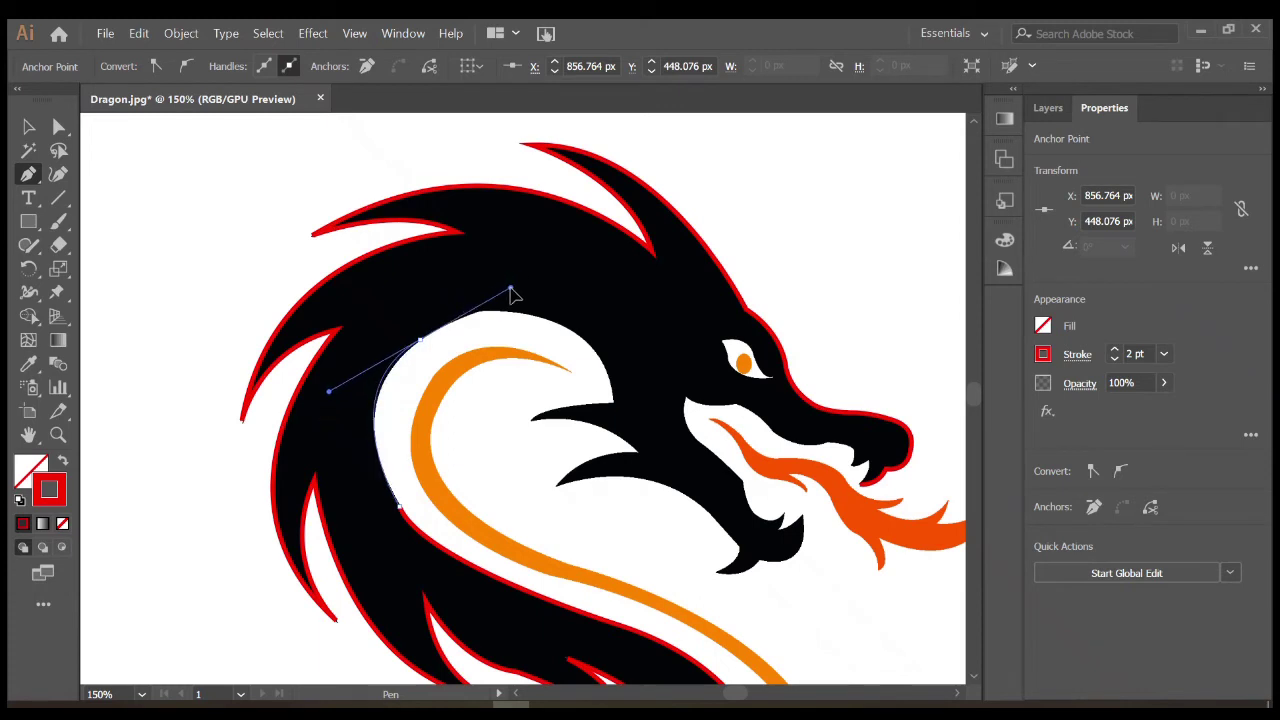
Shape the curve under the head, undoing and redrawing a misplaced point
drag(423, 341, 425, 342)
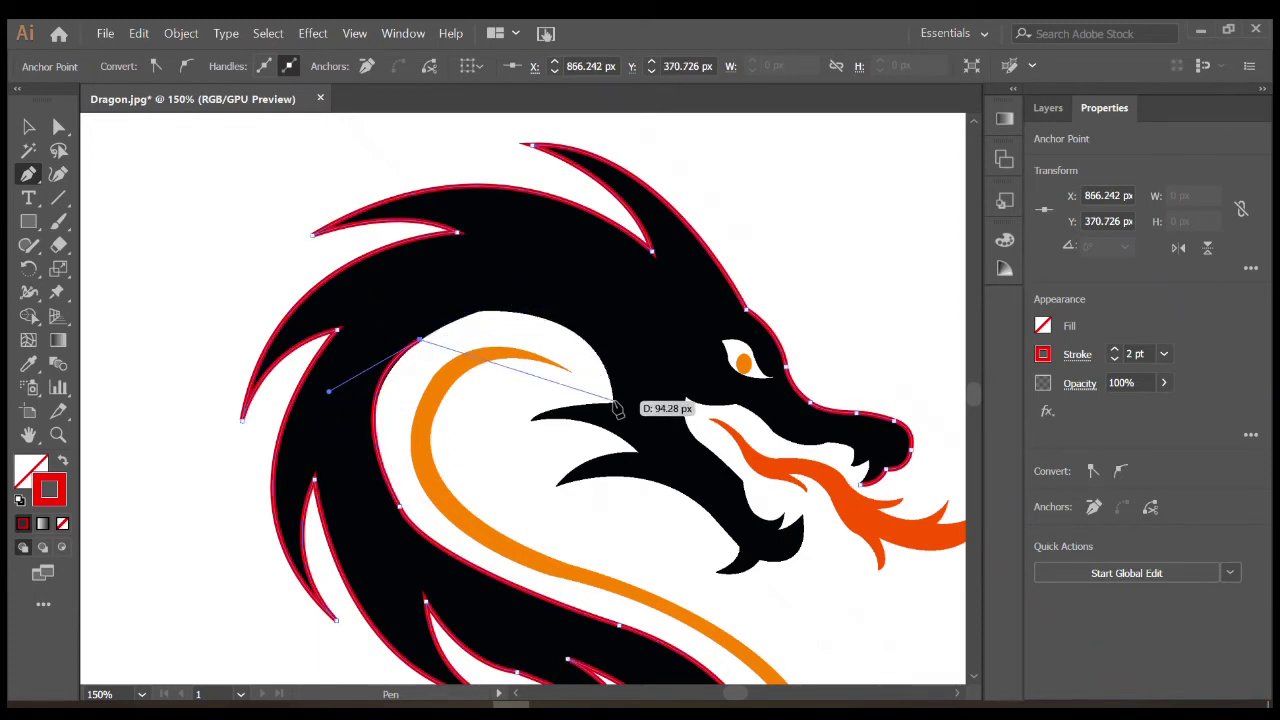
drag(612, 400, 640, 550)
key(ctrl+z)
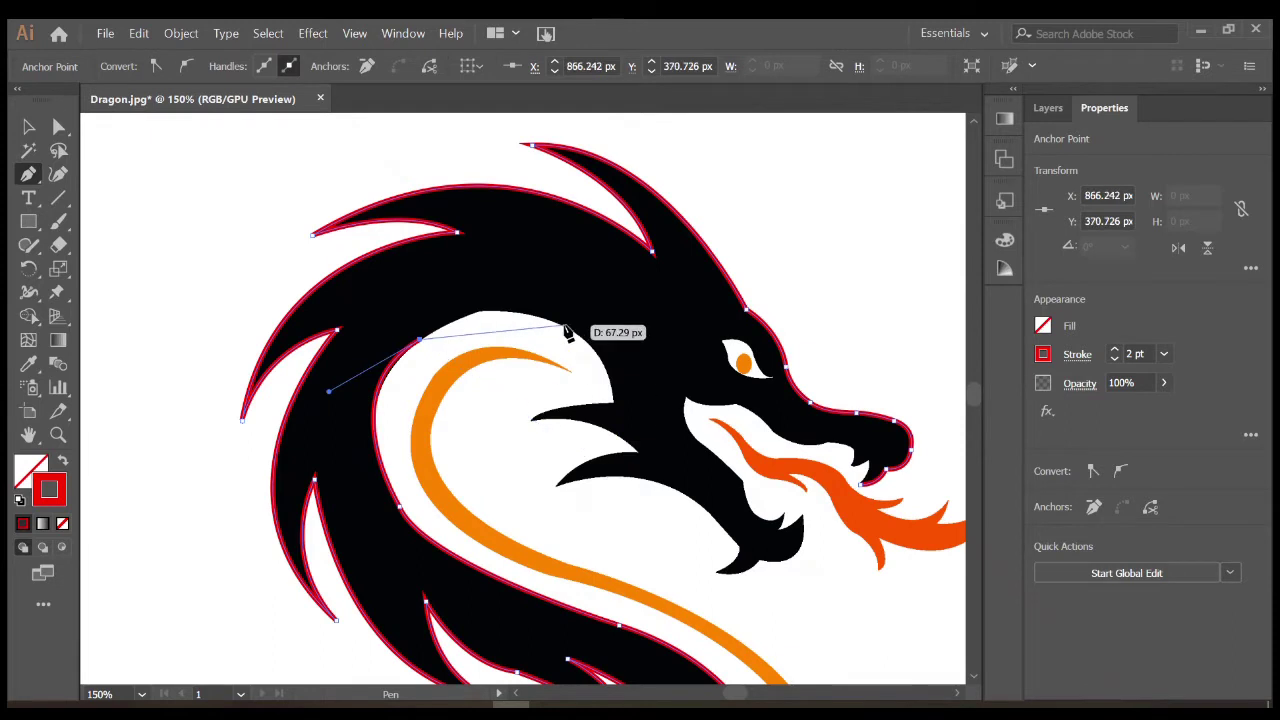
mouse_move(564, 328)
mouse_down()
mouse_move(648, 379)
mouse_move(618, 428)
mouse_up()
click(564, 328)
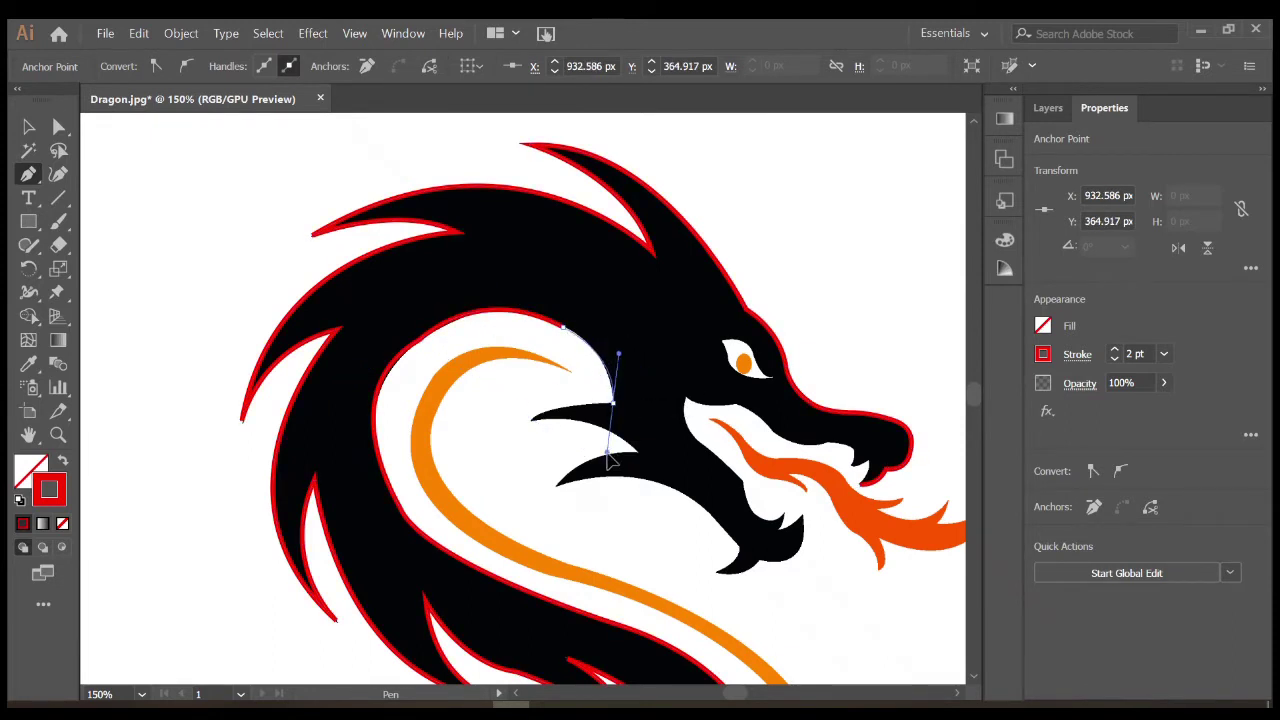
scroll(618, 465, down, 2)
mouse_move(614, 366)
mouse_down()
mouse_move(535, 345)
mouse_move(557, 321)
mouse_move(674, 413)
mouse_up()
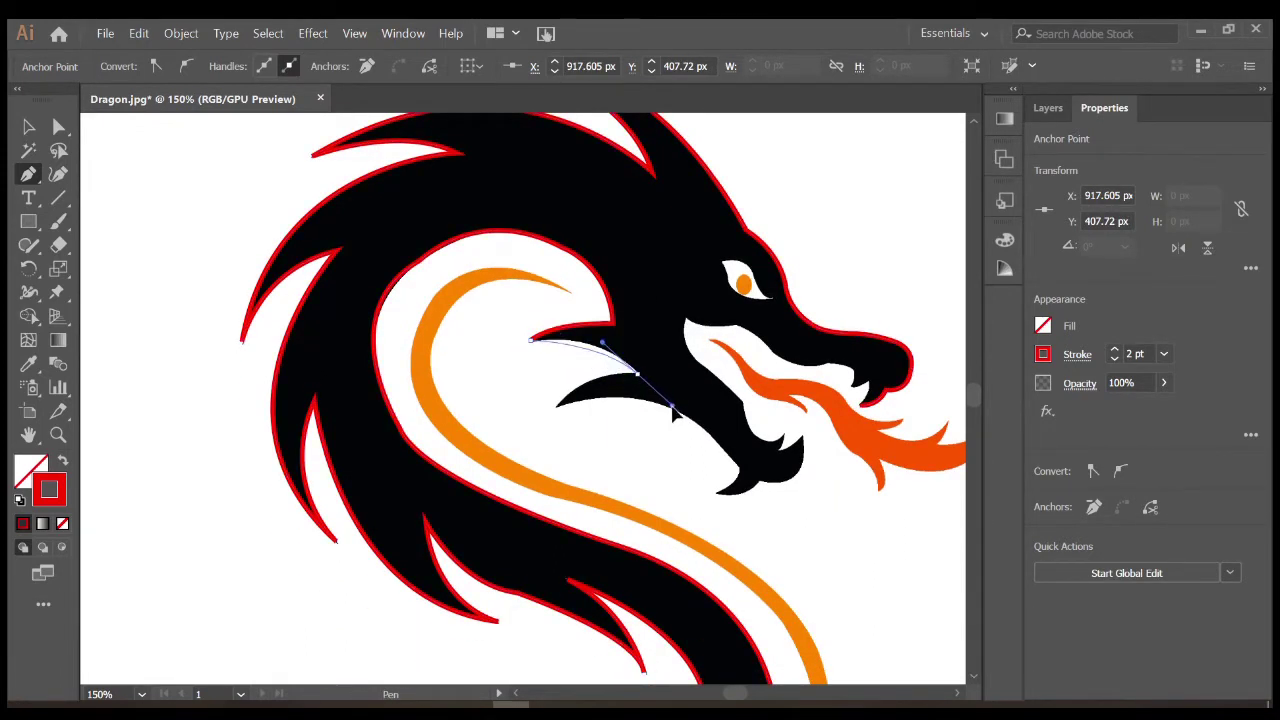
Extend the outline along the lower jaw, around the fang, and up inside the mouth
mouse_move(557, 404)
mouse_down()
mouse_move(547, 440)
mouse_move(563, 417)
mouse_up()
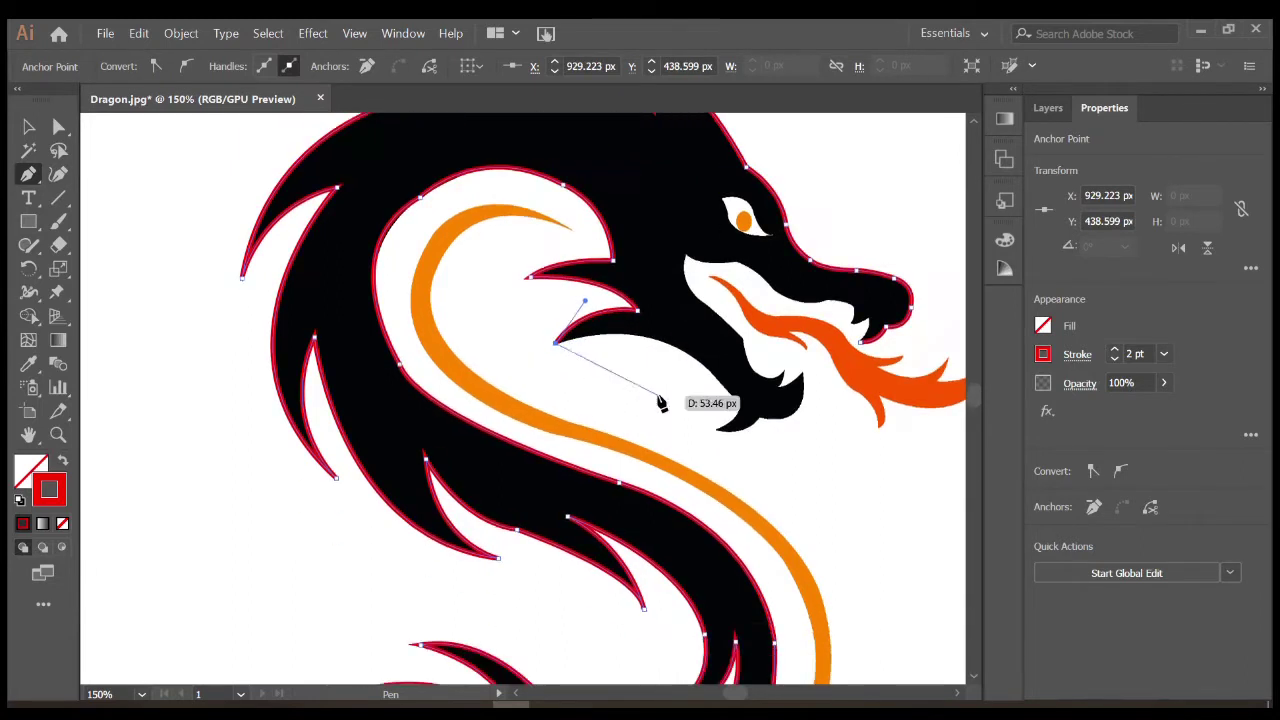
scroll(660, 400, down, 2)
drag(715, 378, 761, 439)
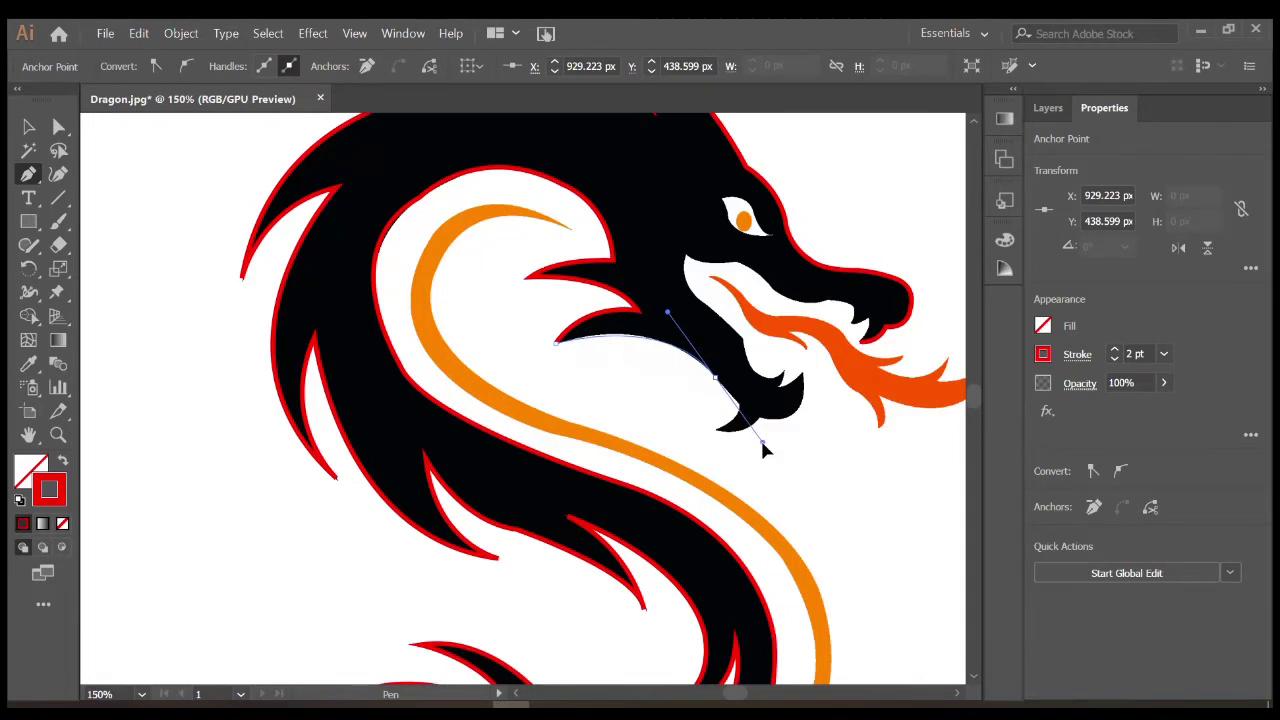
mouse_move(717, 385)
mouse_down()
mouse_move(741, 410)
mouse_move(712, 432)
mouse_move(760, 424)
mouse_move(768, 404)
mouse_up()
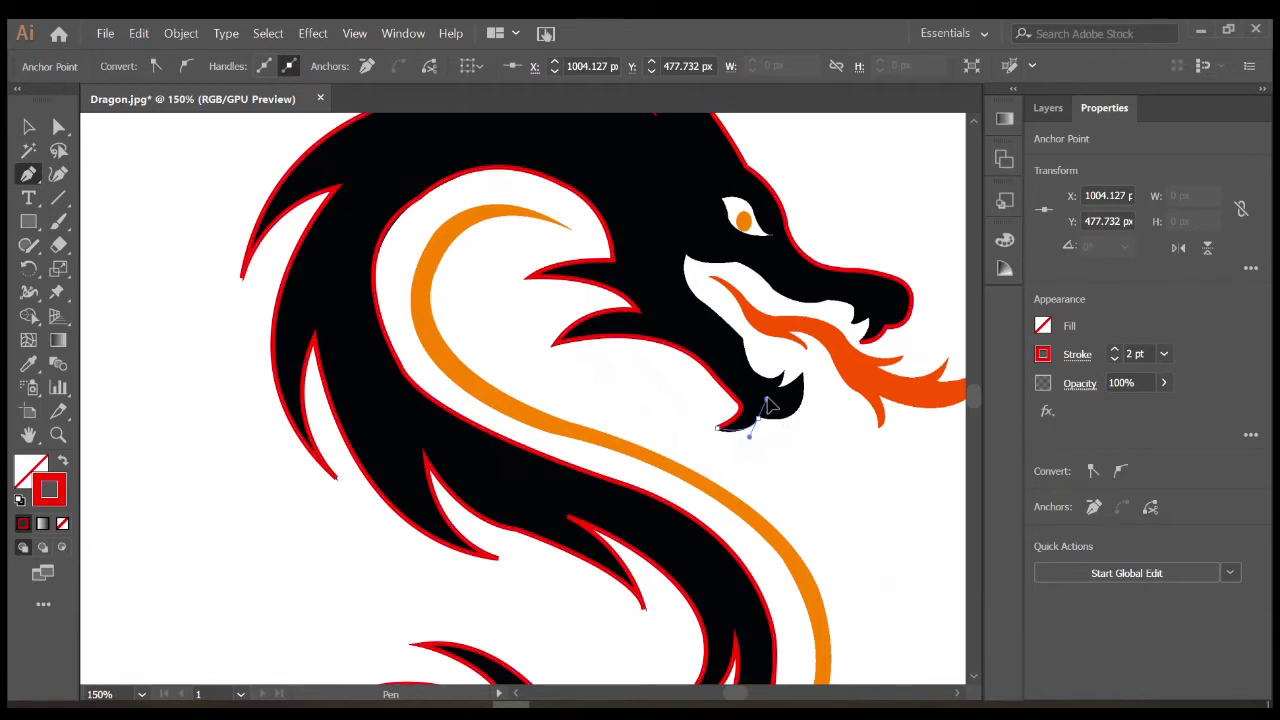
click(760, 419)
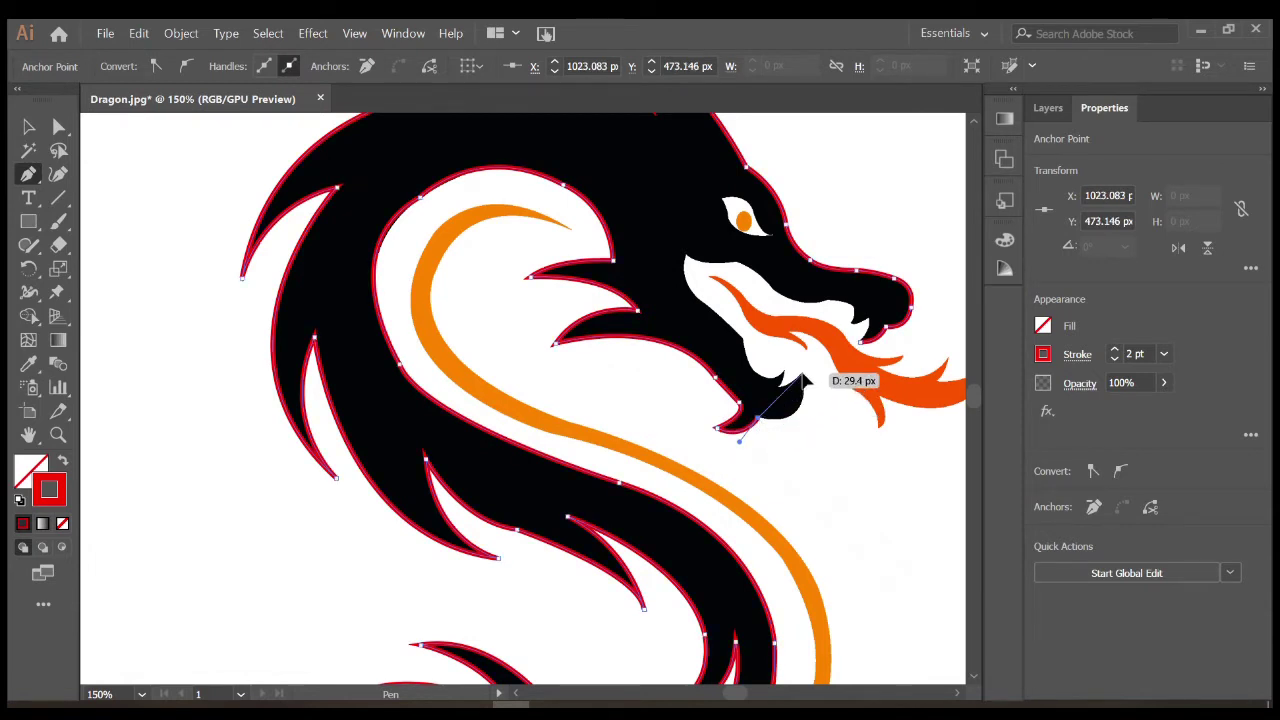
mouse_move(800, 378)
mouse_down()
mouse_move(815, 431)
mouse_move(776, 389)
mouse_move(788, 369)
mouse_up()
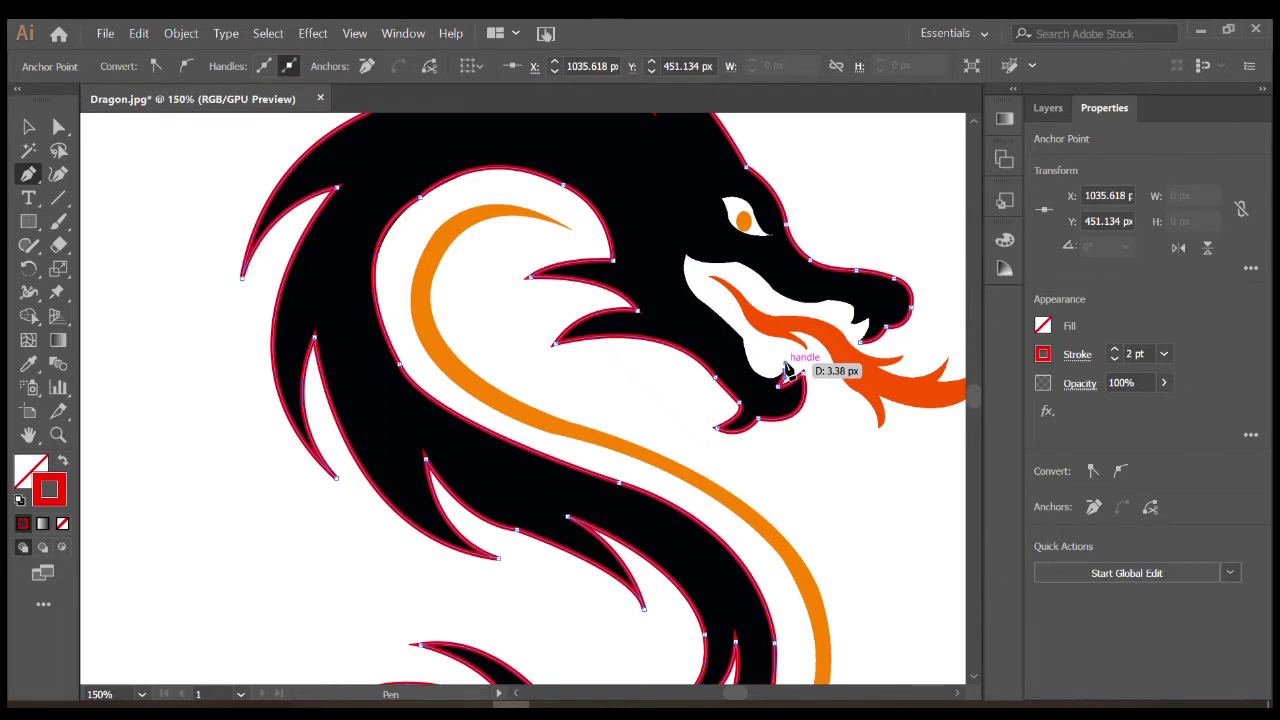
drag(788, 370, 741, 345)
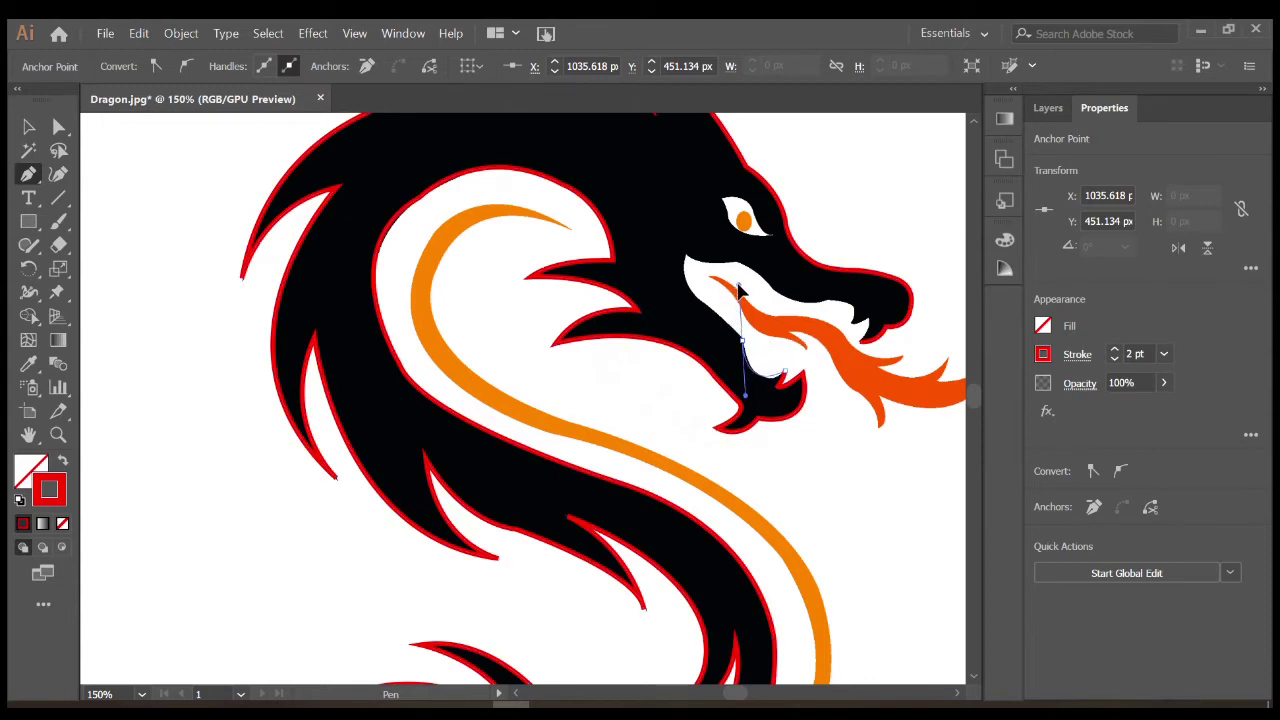
drag(741, 345, 742, 347)
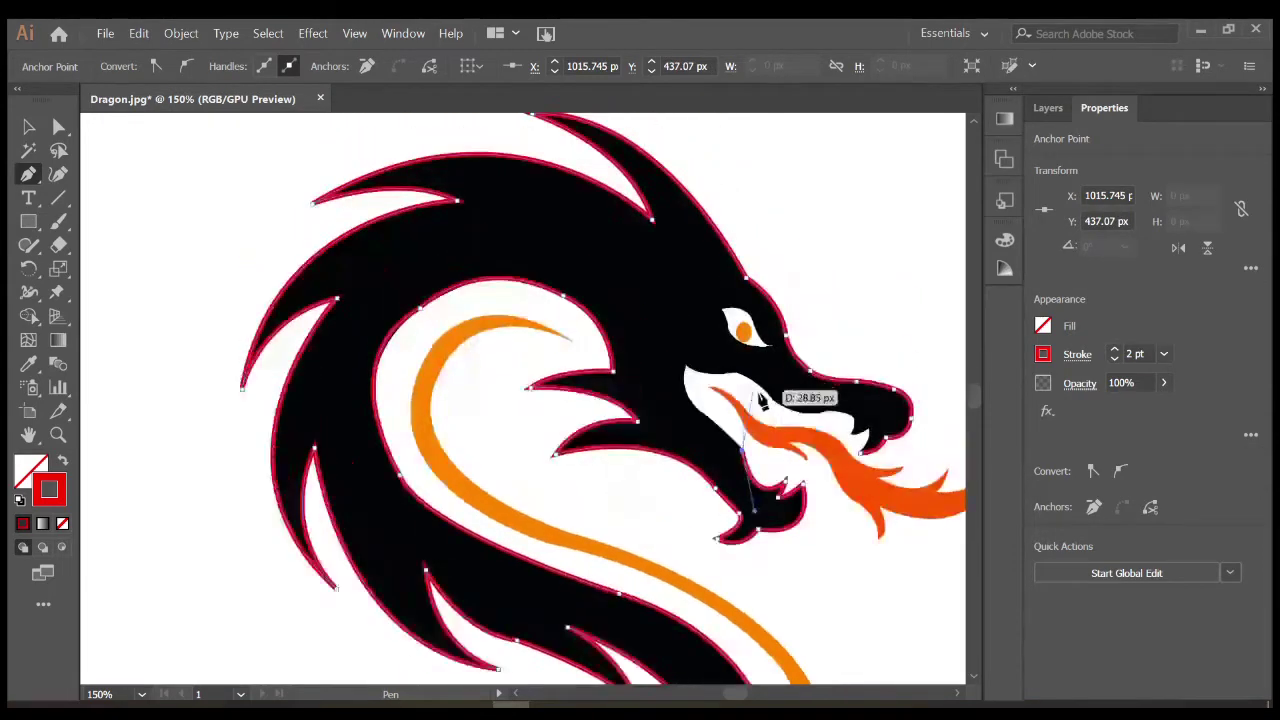
scroll(745, 350, up, 1)
Trace up the inner jaw to a sharp corner at the back of the mouth
scroll(740, 380, up, 1)
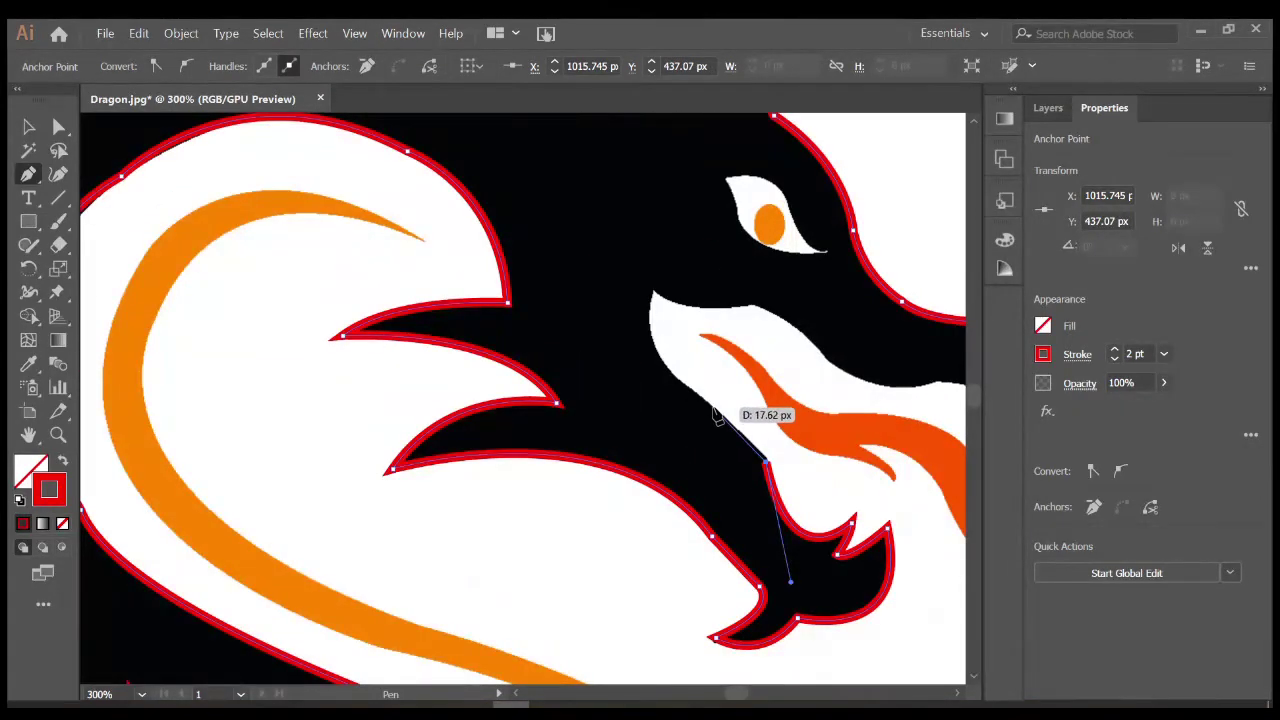
drag(712, 407, 650, 340)
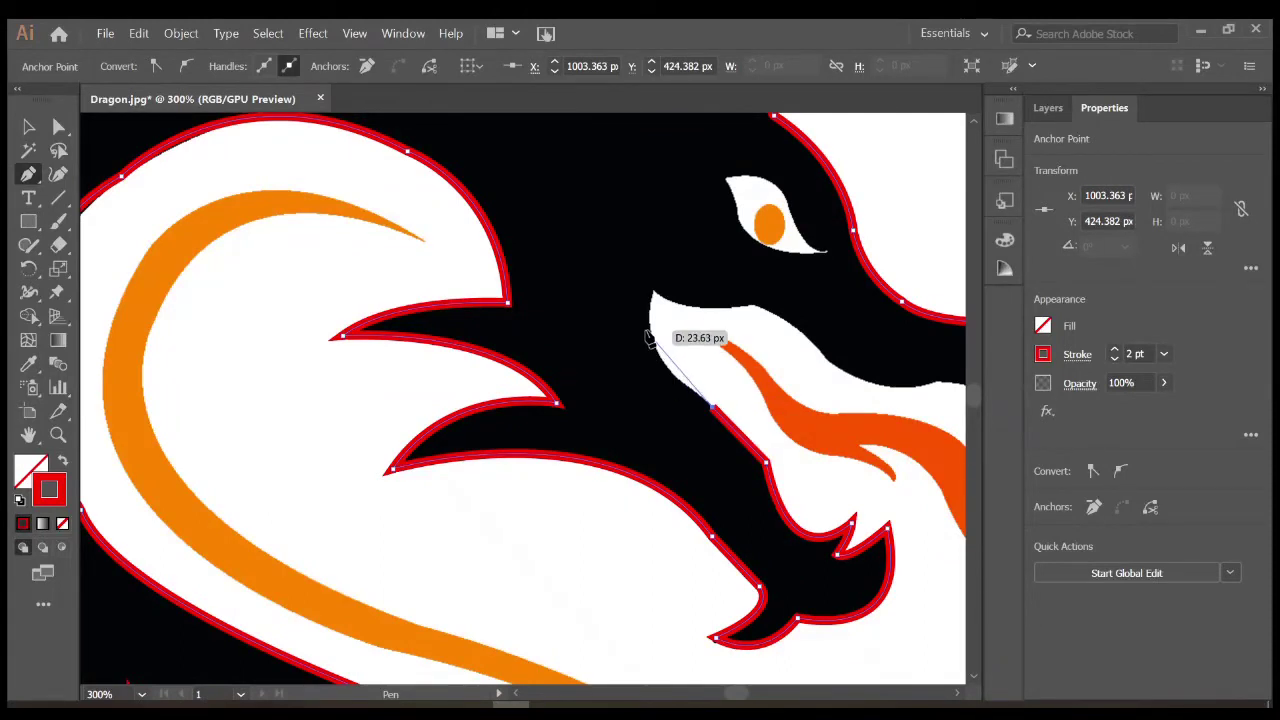
click(648, 297)
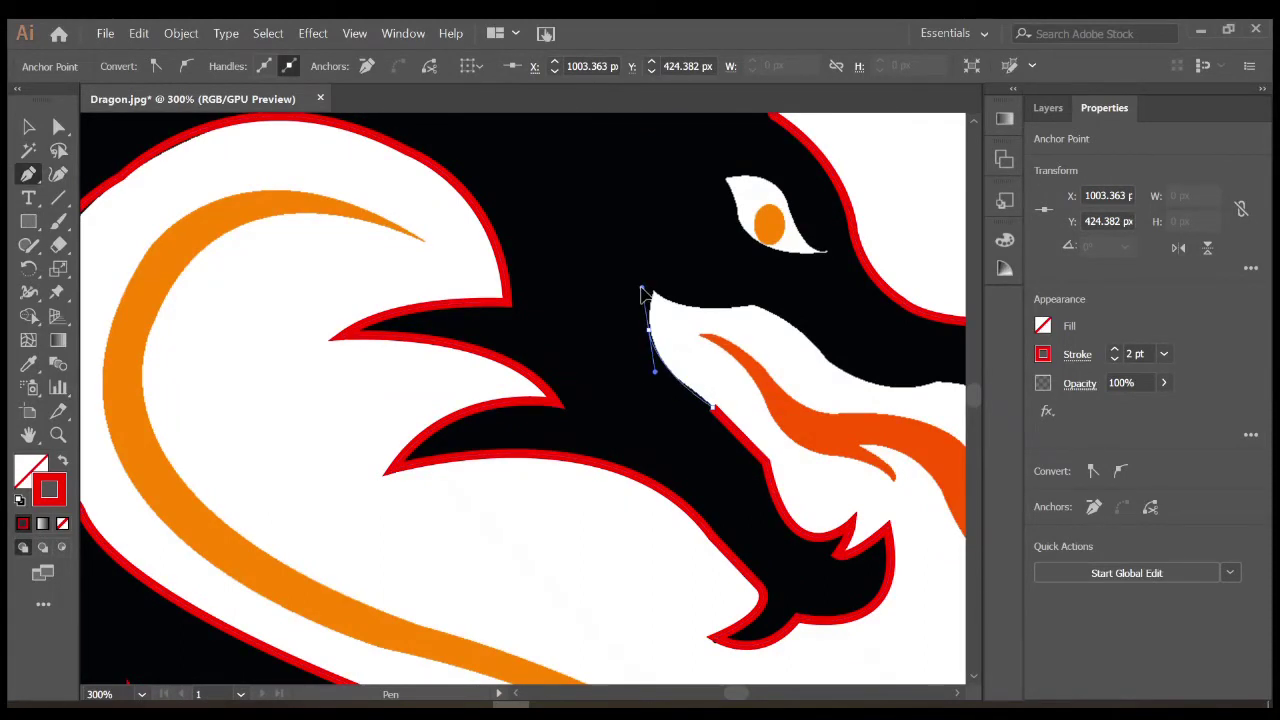
drag(643, 293, 652, 300)
click(652, 287)
click(712, 407)
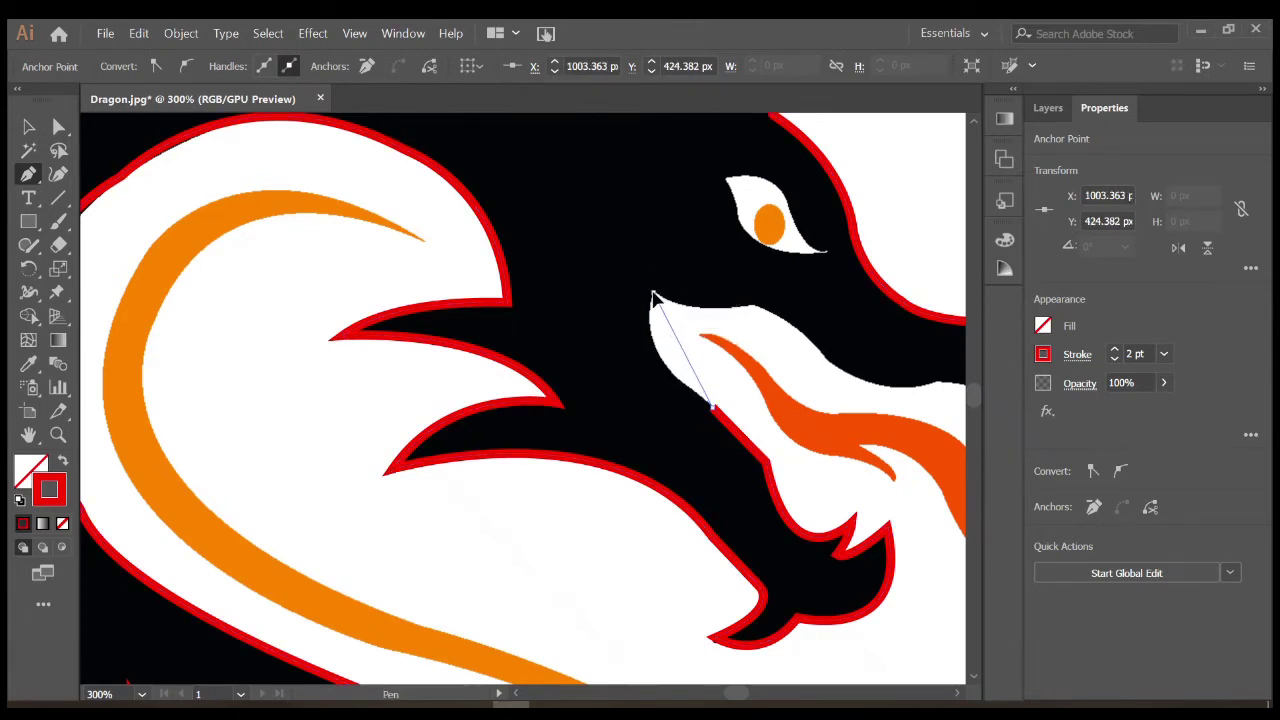
click(652, 297)
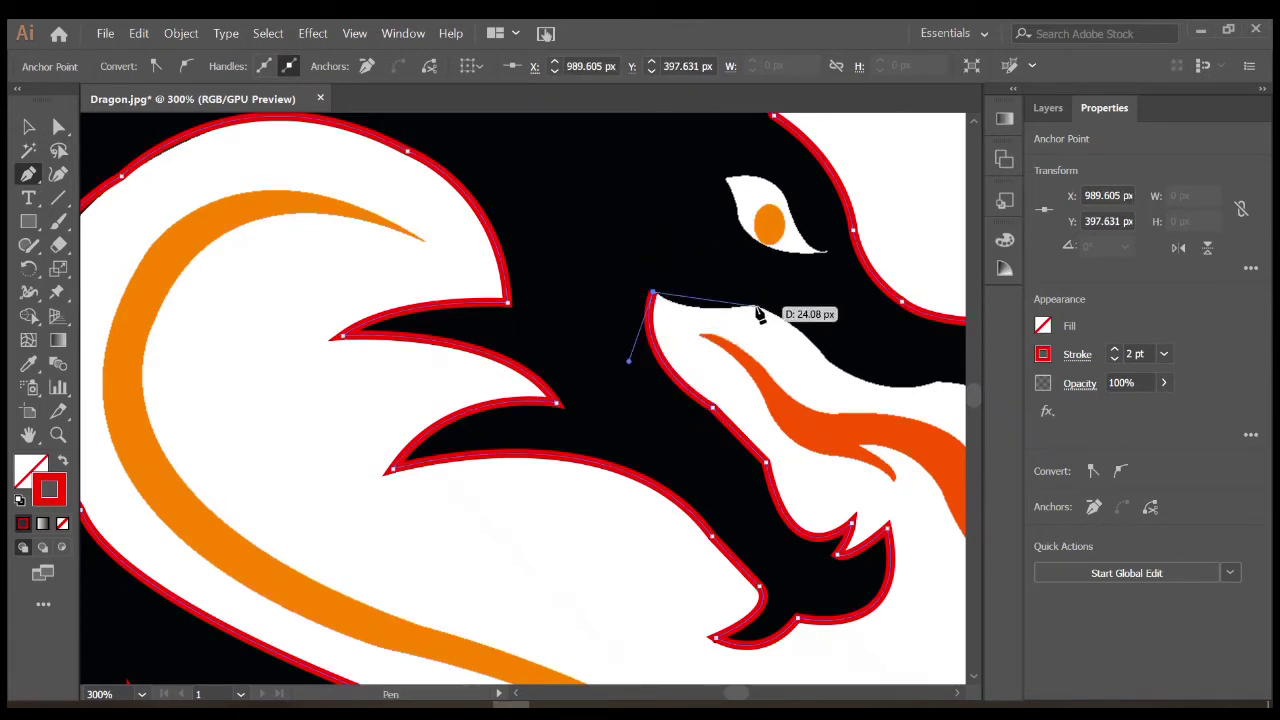
Curve along the upper jaw's underside to the front fang and around its tip
drag(752, 304, 786, 288)
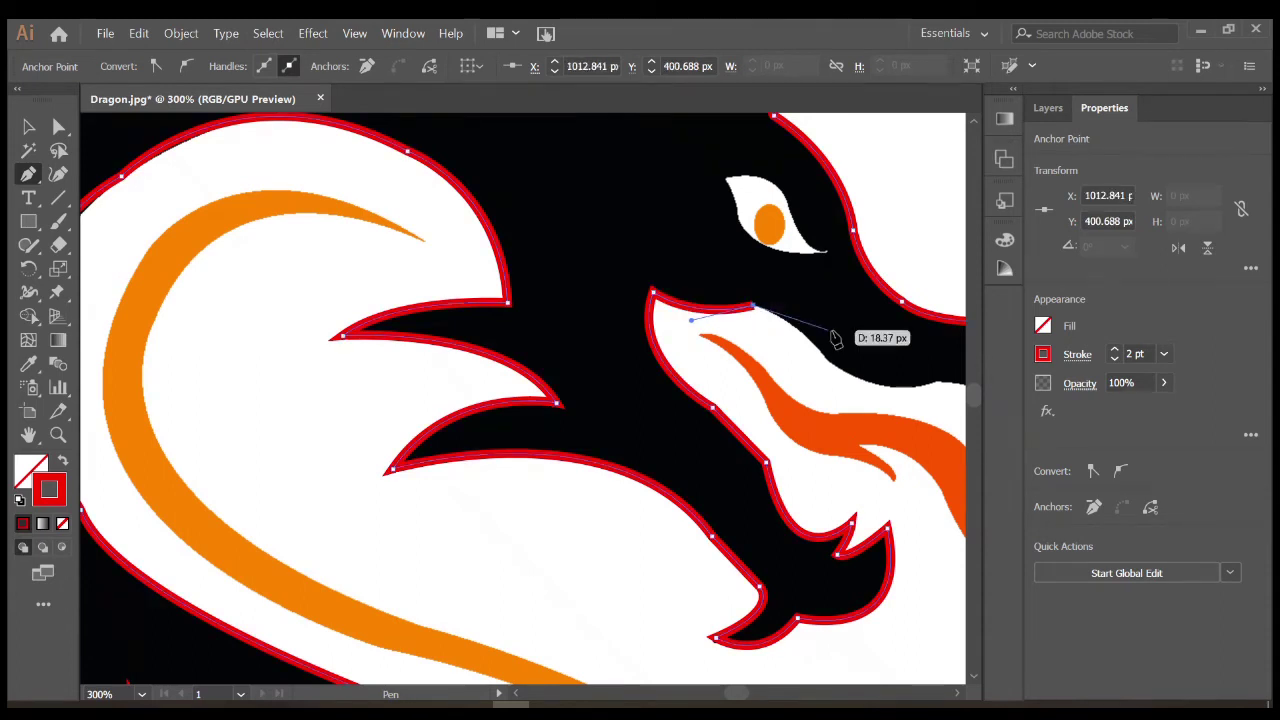
mouse_move(843, 337)
mouse_down()
mouse_move(571, 301)
mouse_move(565, 352)
mouse_up()
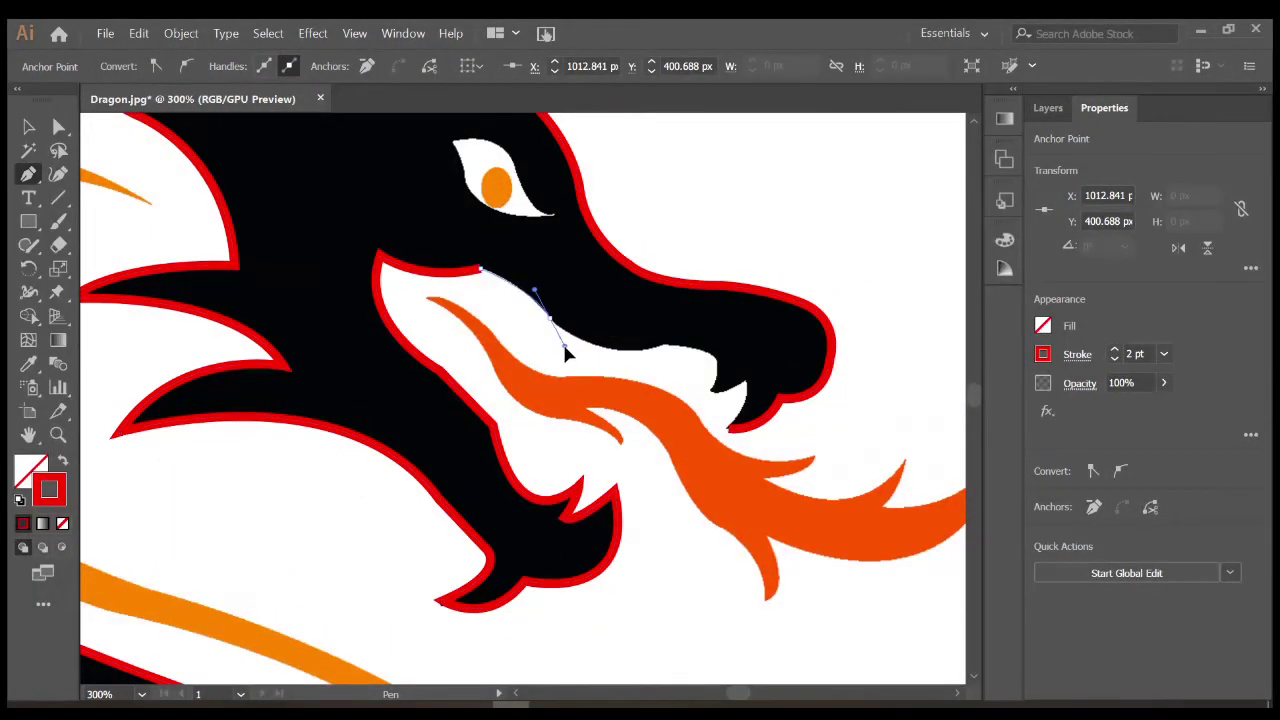
click(550, 318)
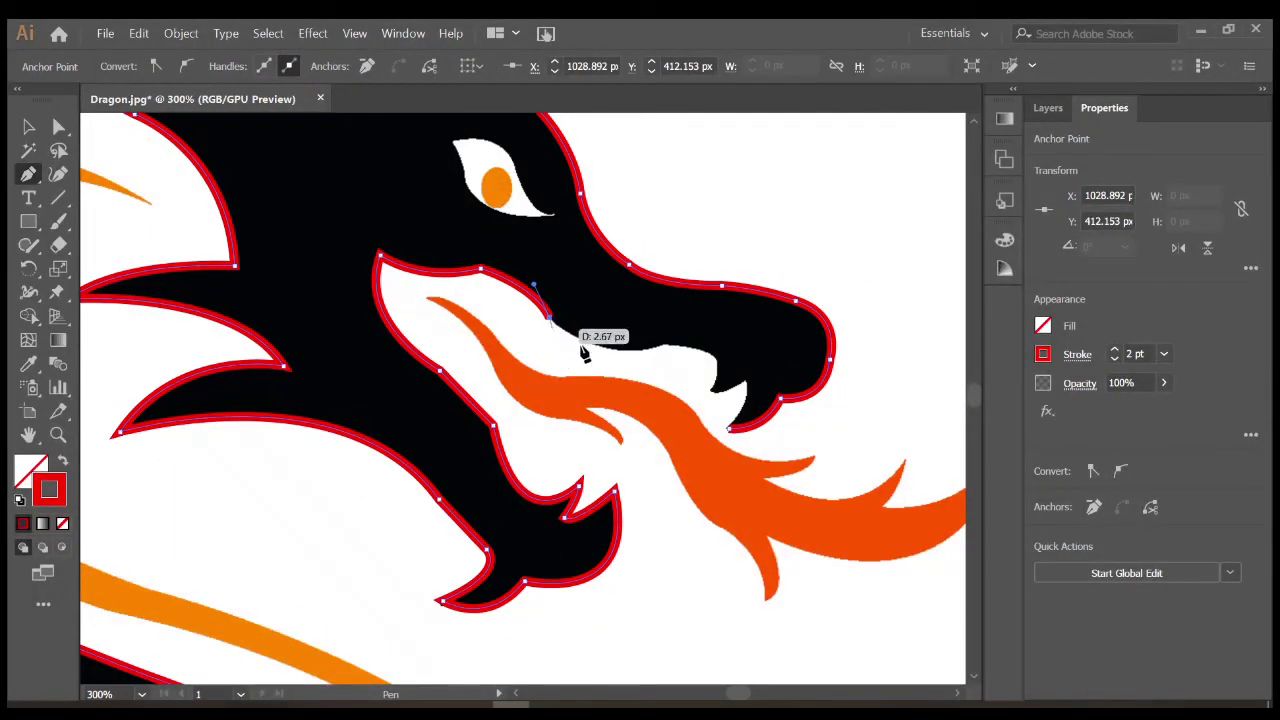
drag(667, 346, 716, 318)
click(666, 345)
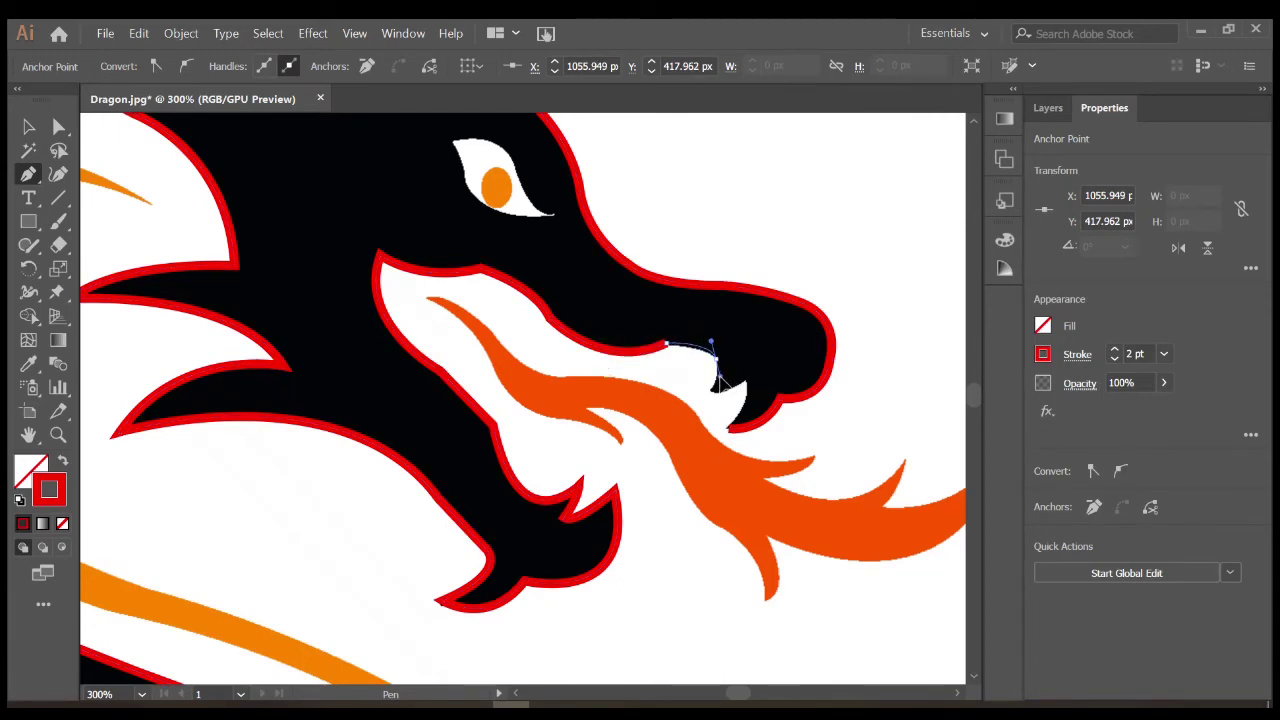
click(716, 357)
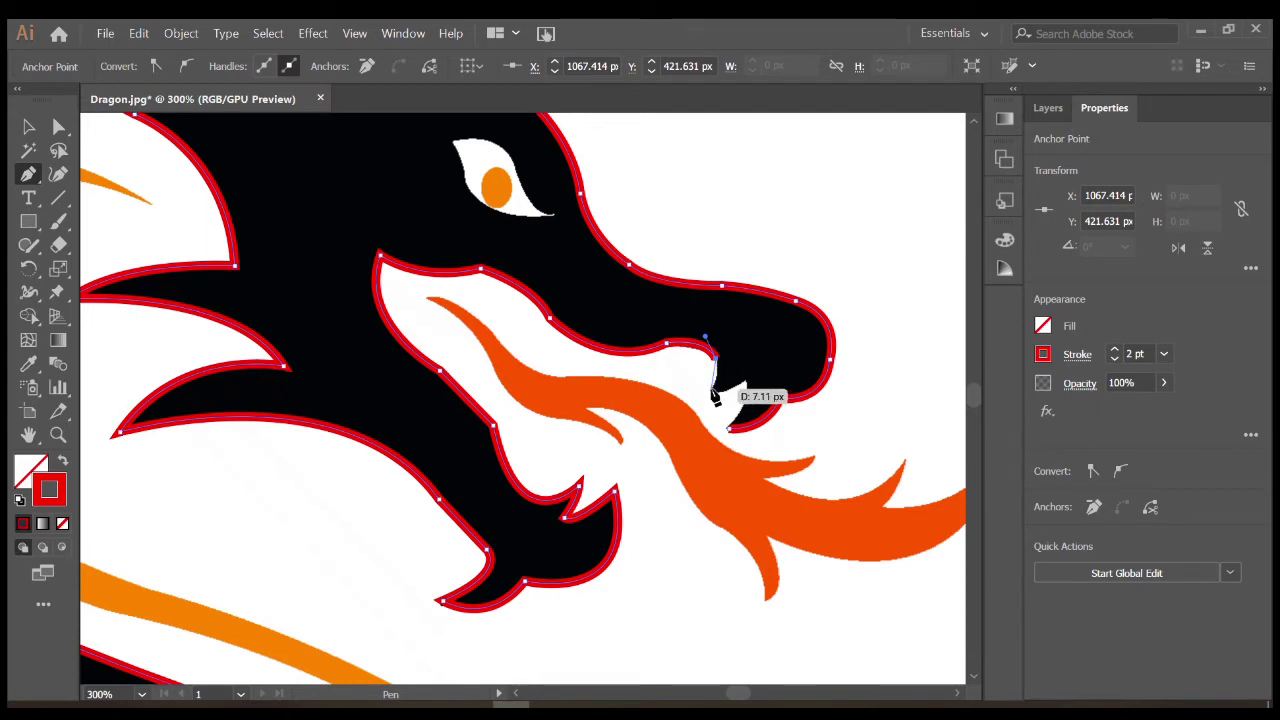
mouse_move(713, 389)
mouse_down()
mouse_move(741, 394)
mouse_move(714, 378)
mouse_up()
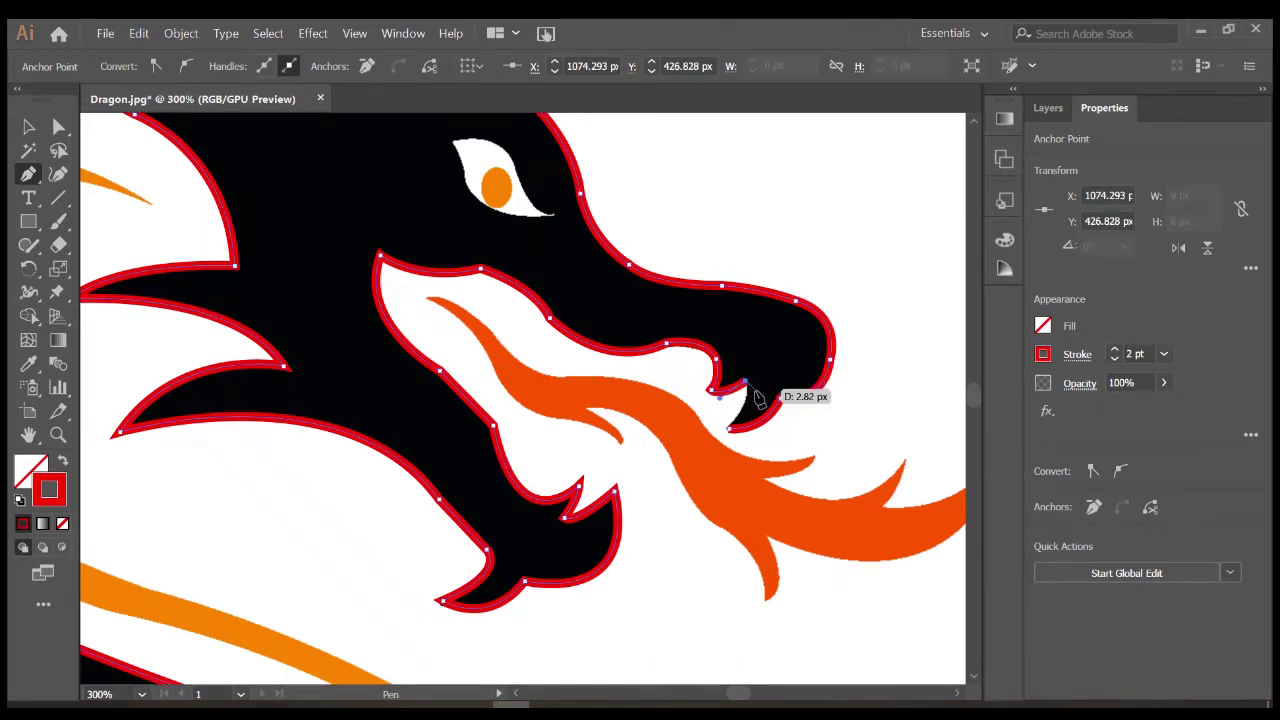
Zoom around to check the closed outline and switch to the Direct Selection tool
scroll(800, 391, down, 2)
scroll(700, 408, down, 3)
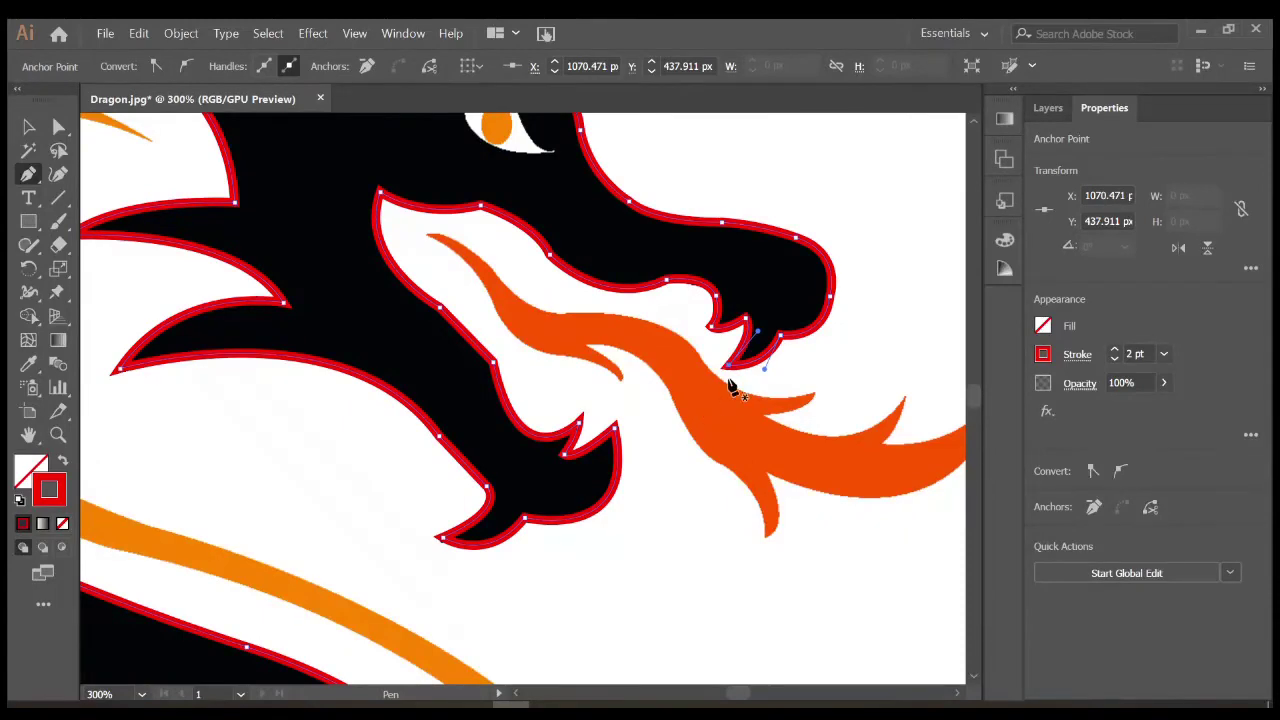
scroll(729, 371, down, 3)
scroll(740, 280, up, 3)
scroll(600, 257, up, 1)
scroll(452, 202, up, 2)
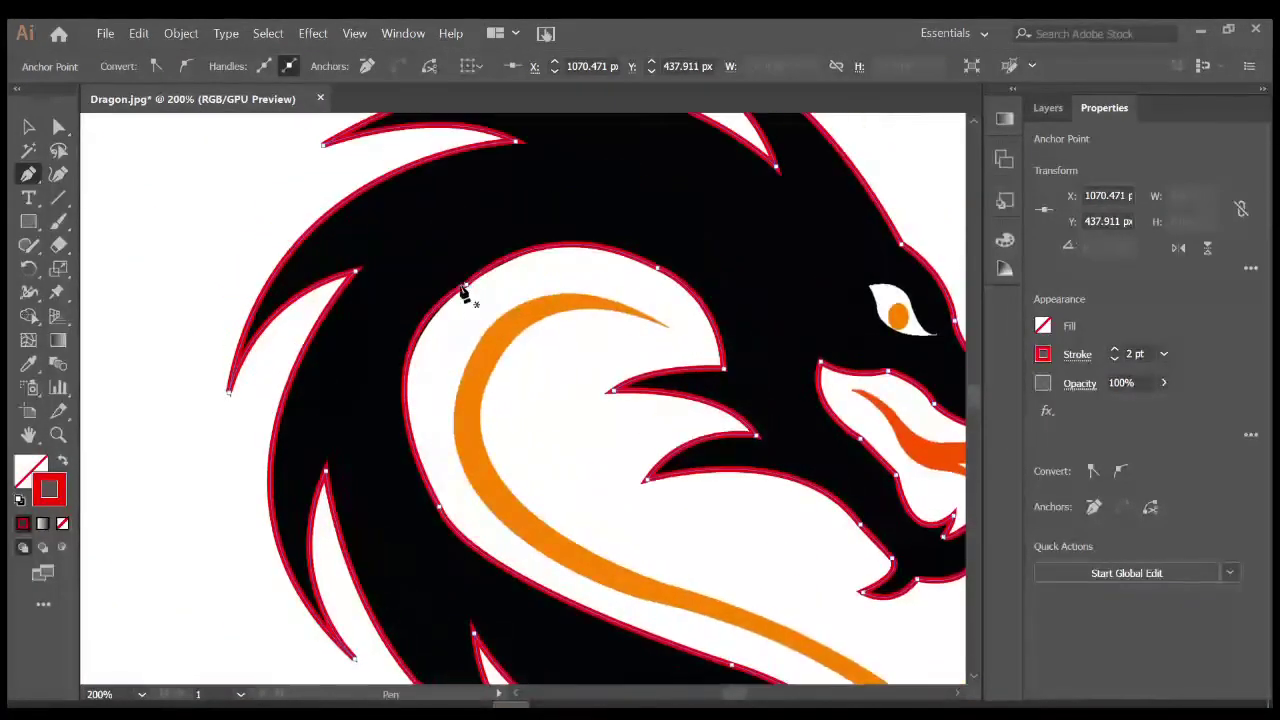
scroll(449, 286, up, 2)
scroll(457, 280, down, 1)
scroll(447, 293, down, 1)
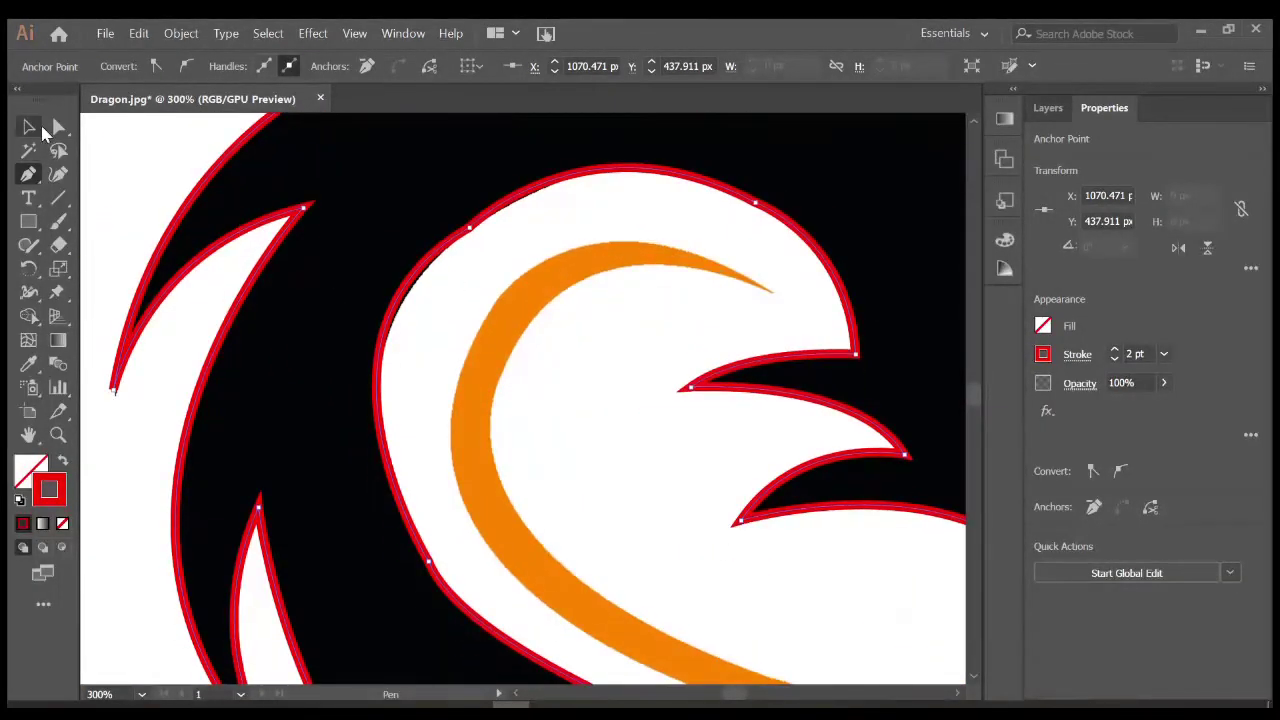
click(60, 124)
Reshape the body outline's neck curve and the curve meeting the inner spike tip
click(488, 245)
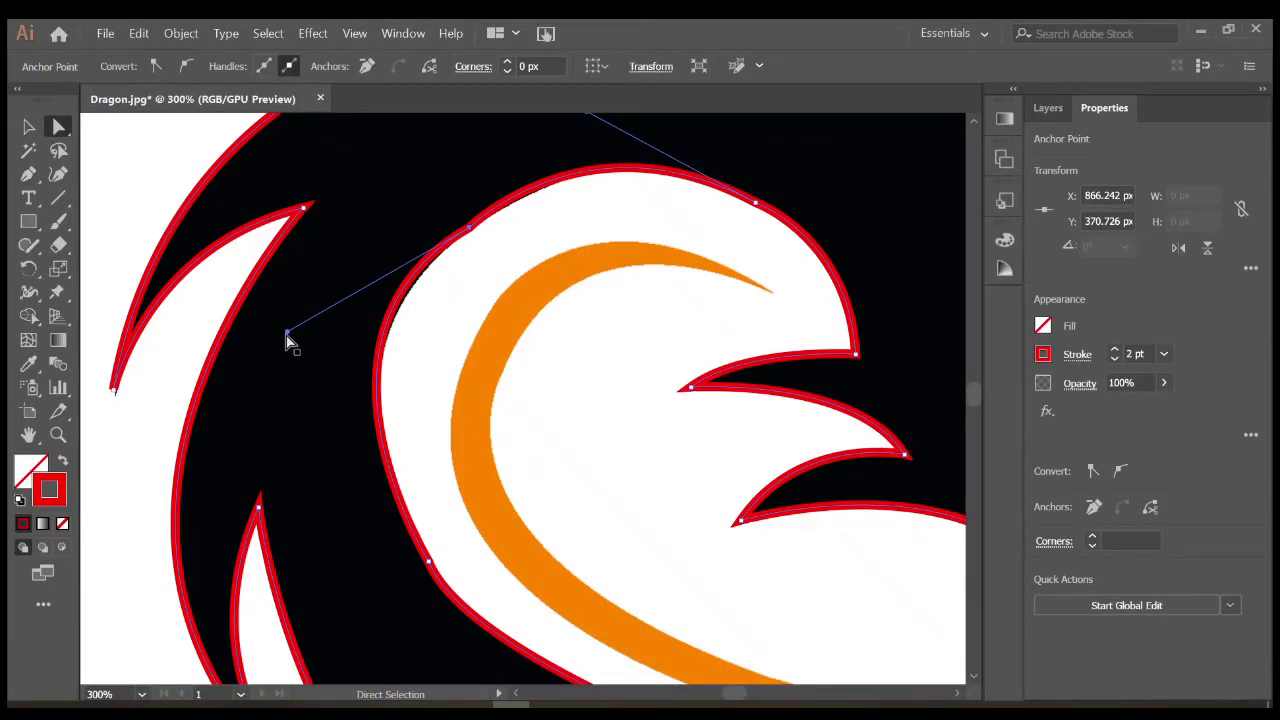
drag(287, 333, 299, 367)
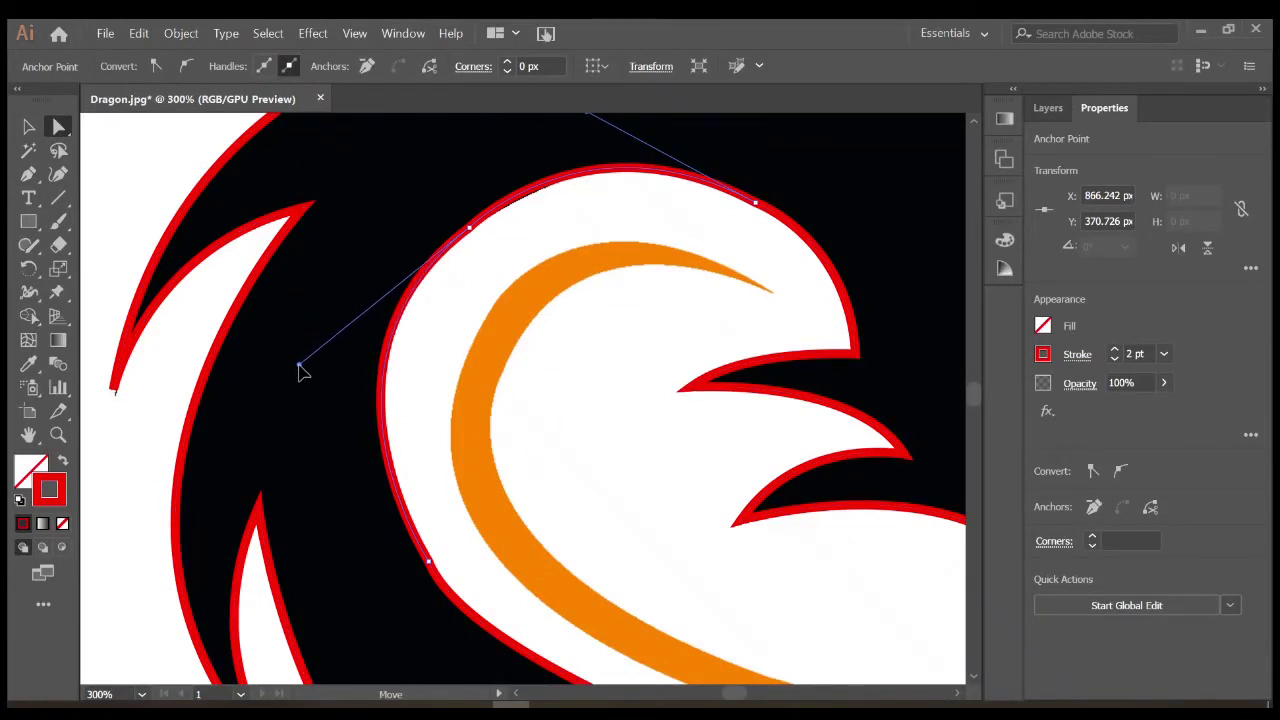
scroll(597, 191, up, 2)
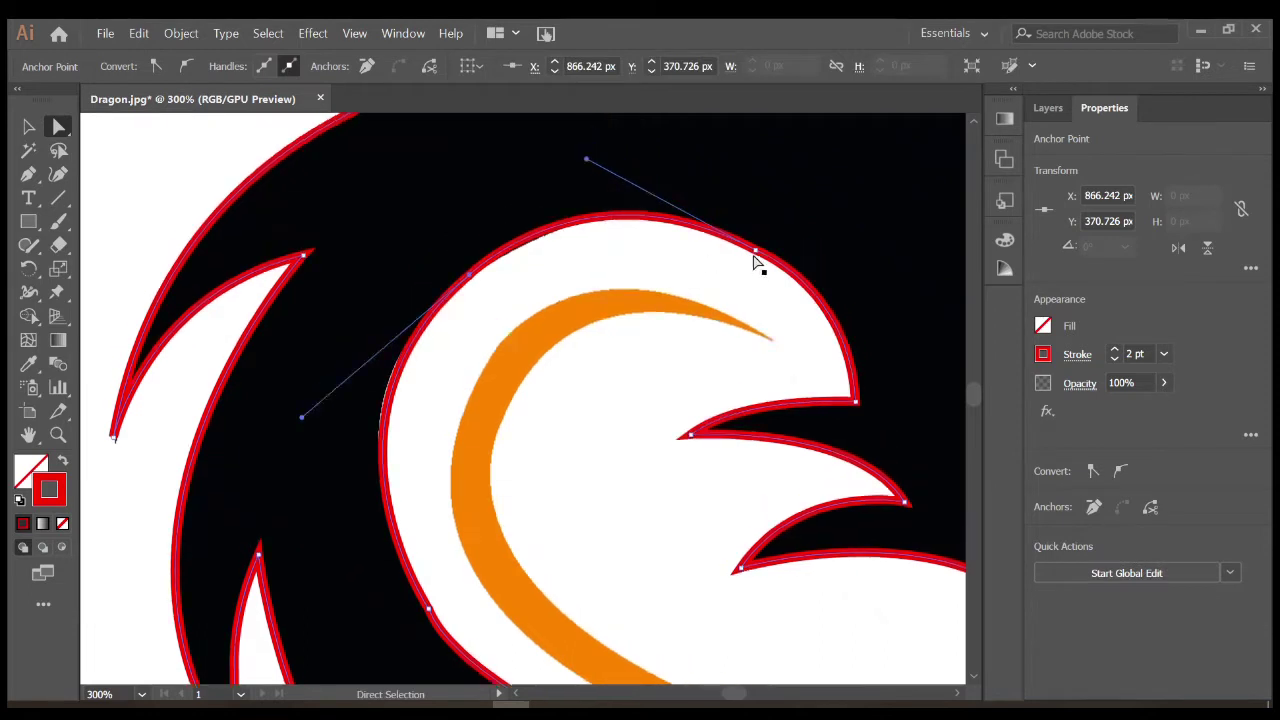
drag(590, 163, 603, 160)
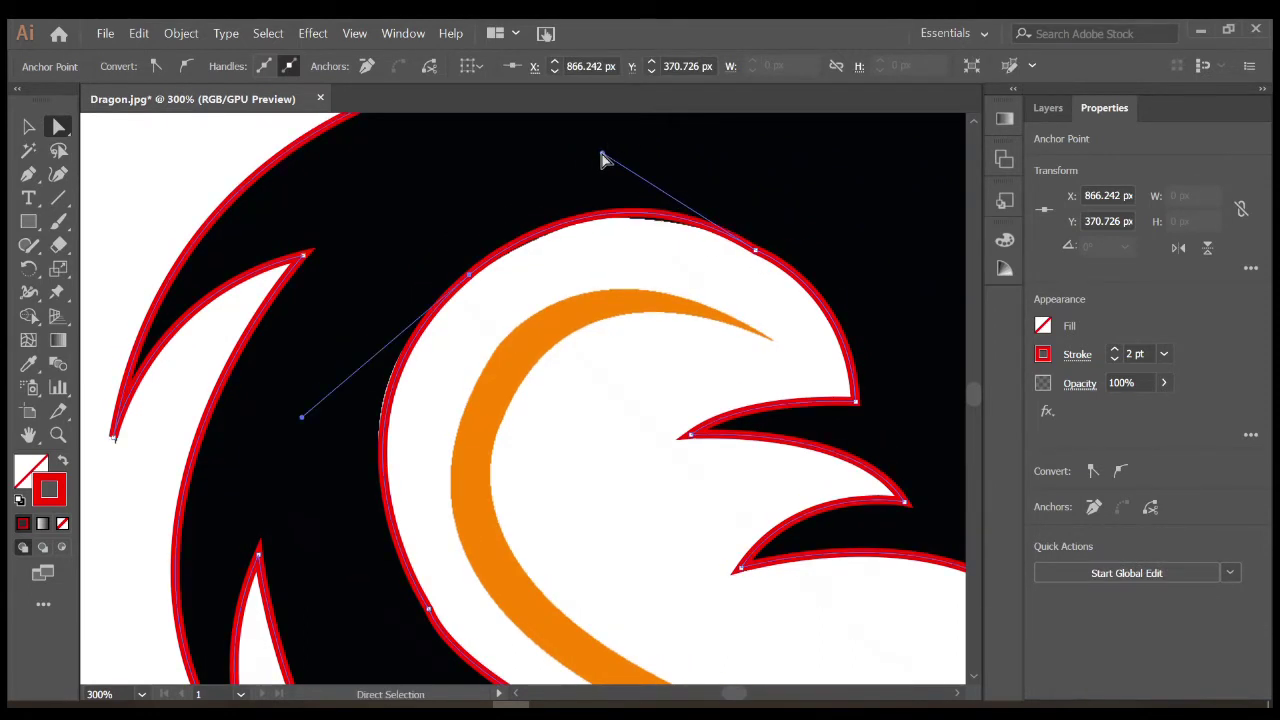
click(860, 352)
drag(850, 292, 853, 308)
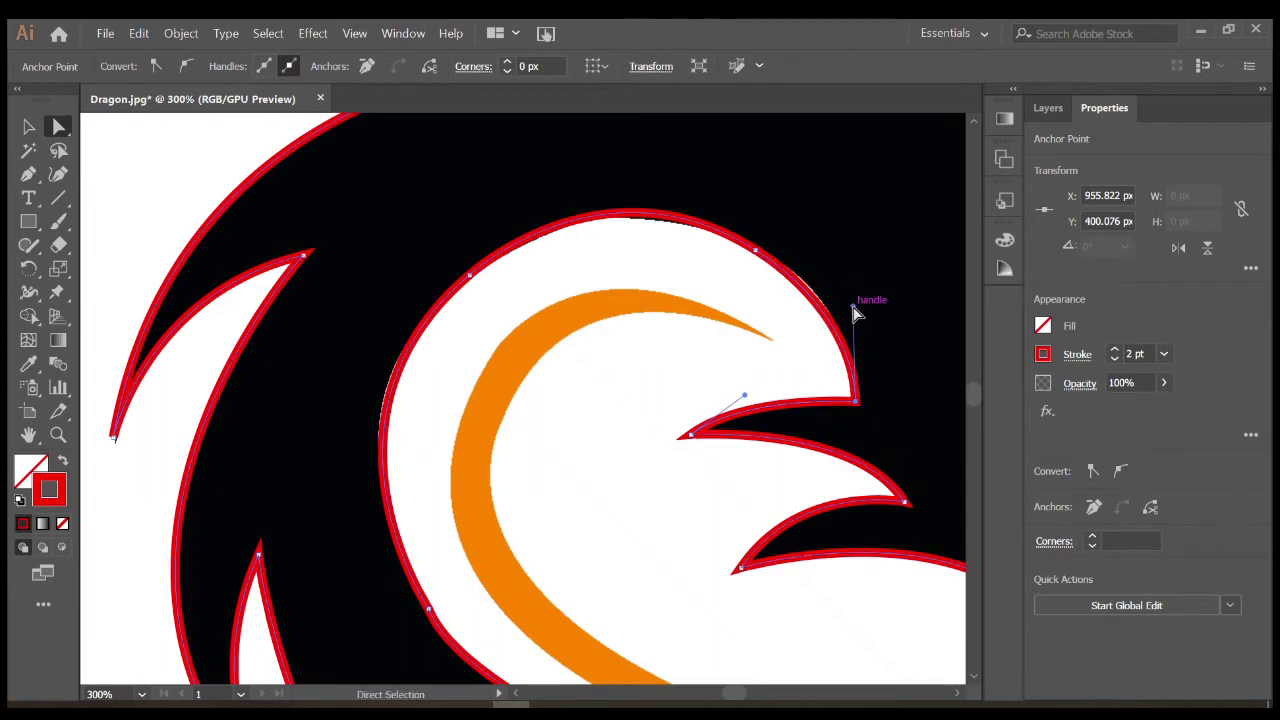
Refine the top and left side of the neck curve to hug the silhouette
scroll(766, 309, down, 1)
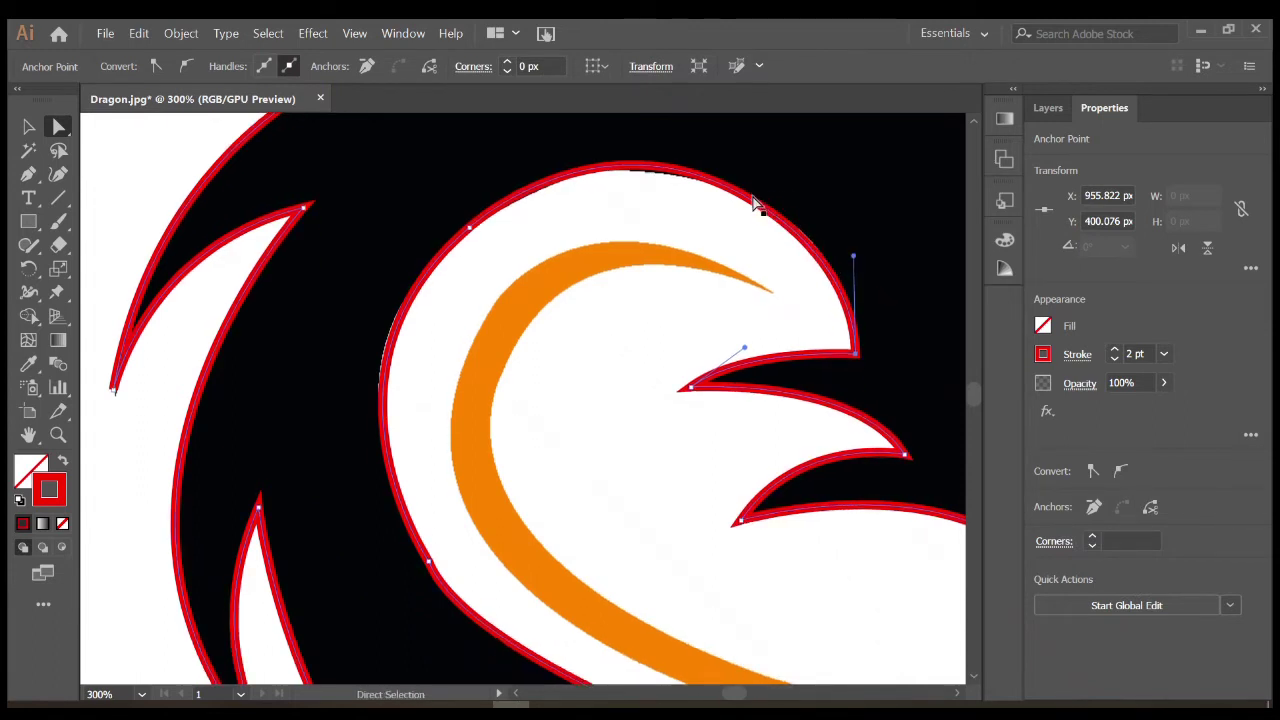
click(755, 203)
scroll(613, 137, up, 1)
drag(613, 161, 595, 160)
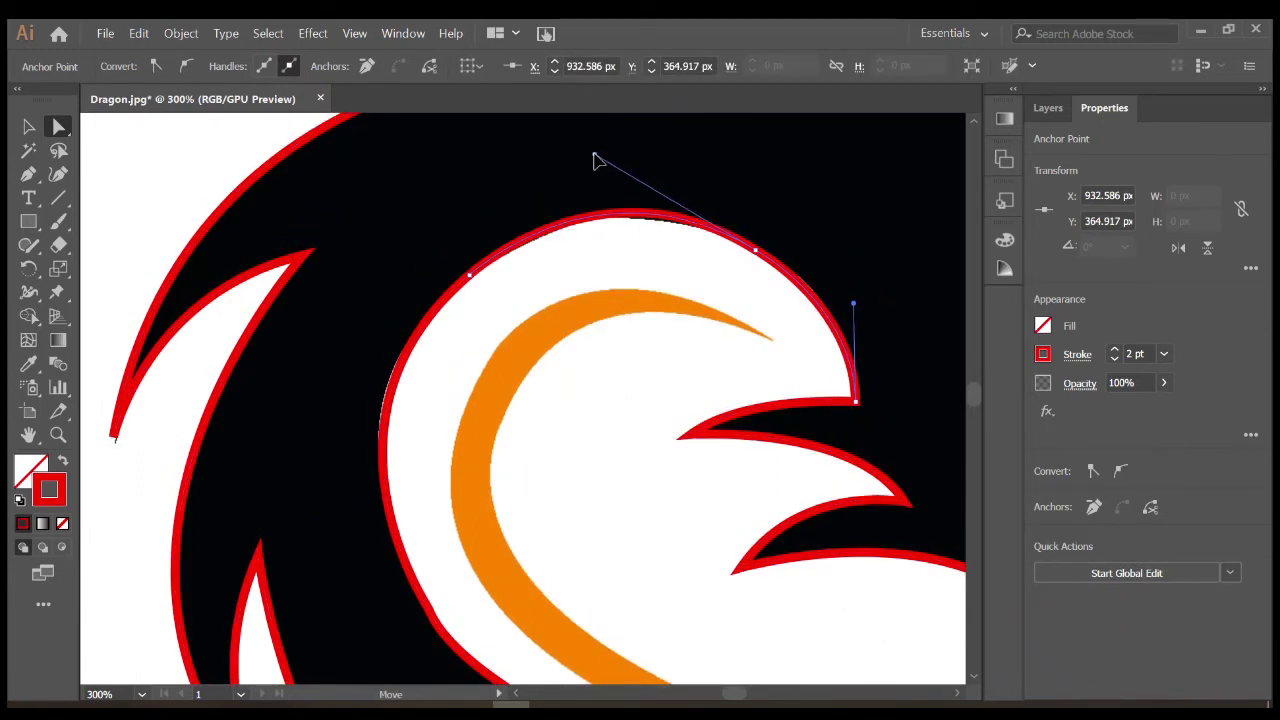
click(470, 274)
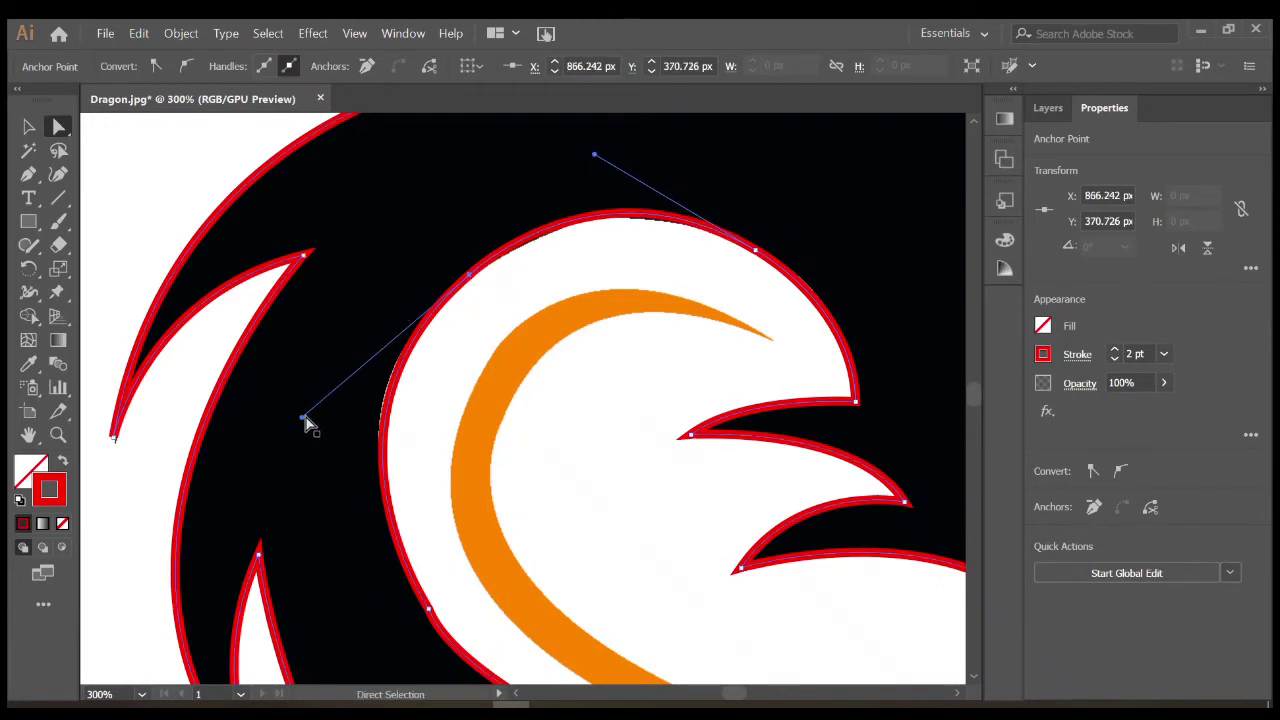
drag(306, 423, 307, 432)
click(405, 350)
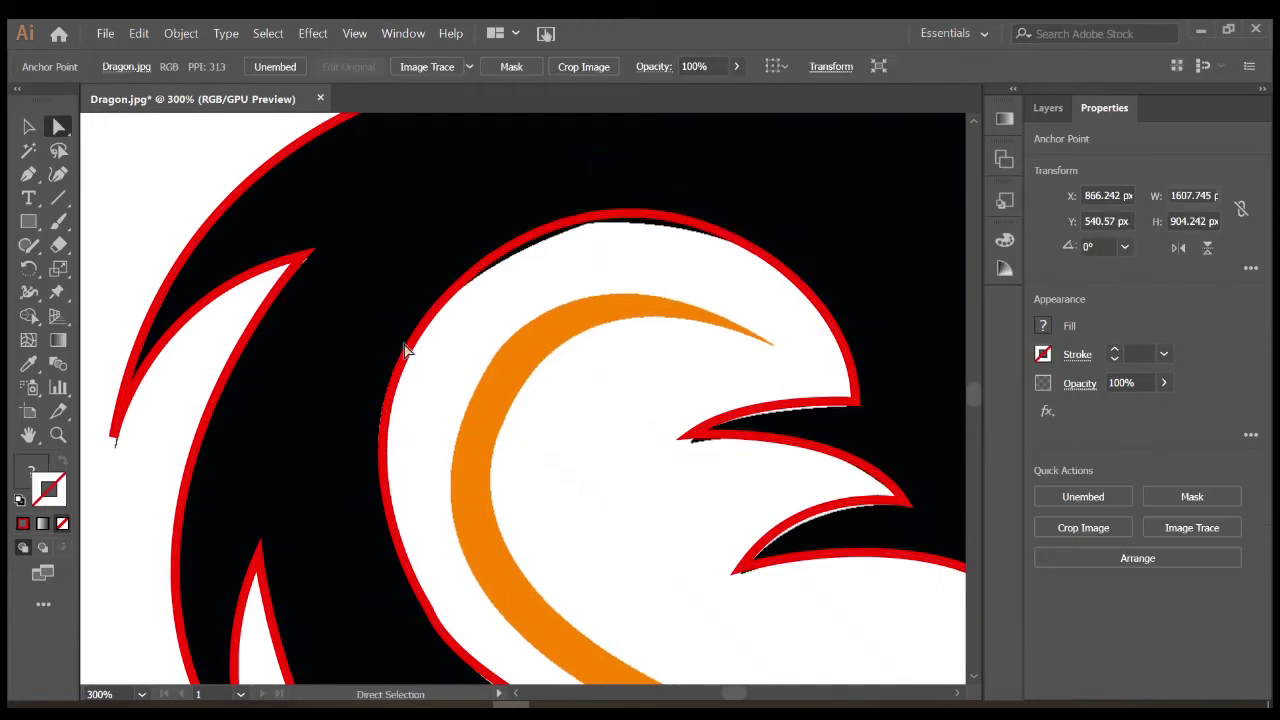
click(460, 284)
drag(306, 423, 306, 430)
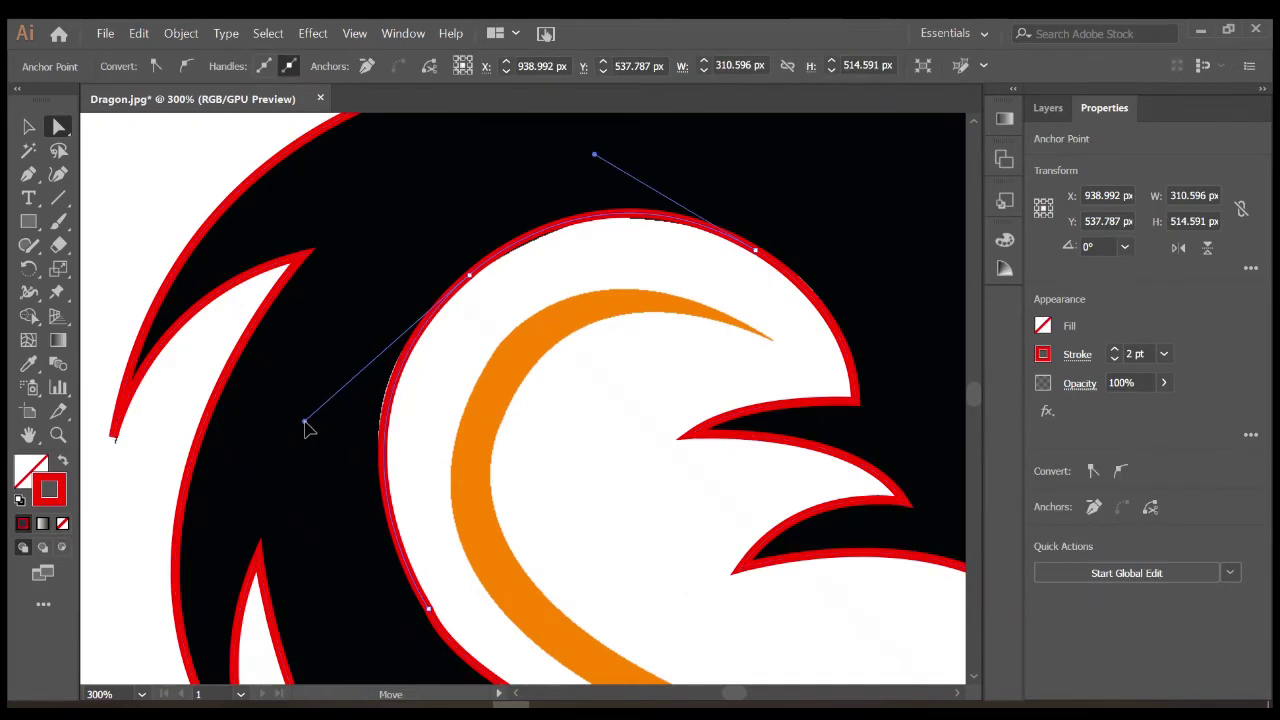
Bend the inner body outline to follow the white edge, then zoom out to the whole dragon
scroll(306, 429, down, 3)
scroll(591, 329, up, 2)
scroll(479, 343, down, 2)
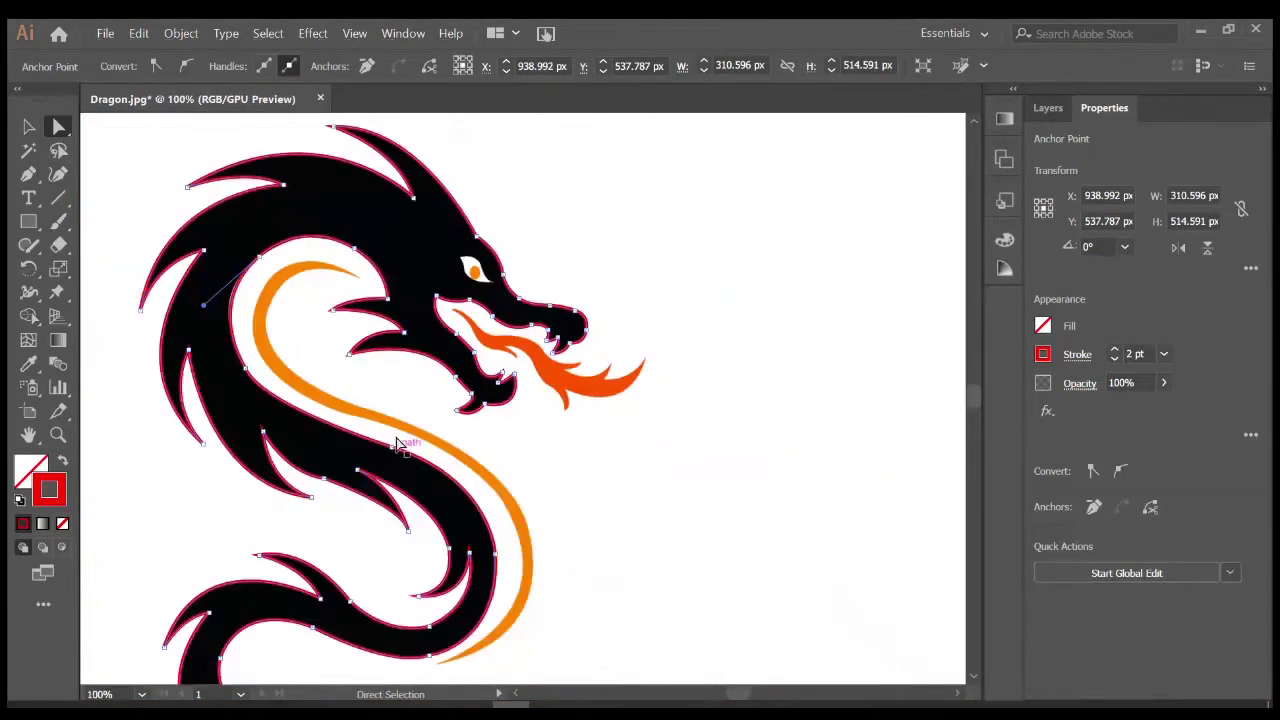
scroll(397, 443, down, 1)
scroll(357, 431, down, 1)
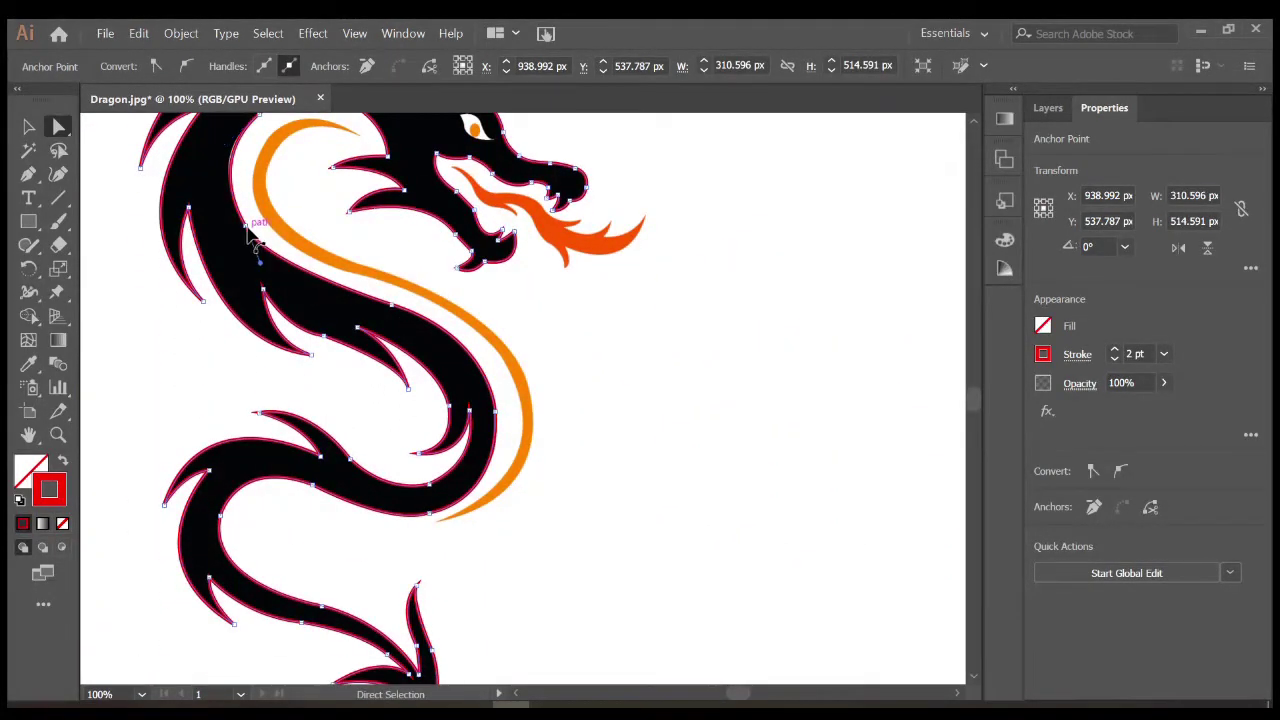
scroll(252, 232, up, 3)
scroll(354, 286, down, 2)
drag(439, 354, 490, 410)
key(ctrl+0)
key(ctrl+plus)
key(ctrl+plus)
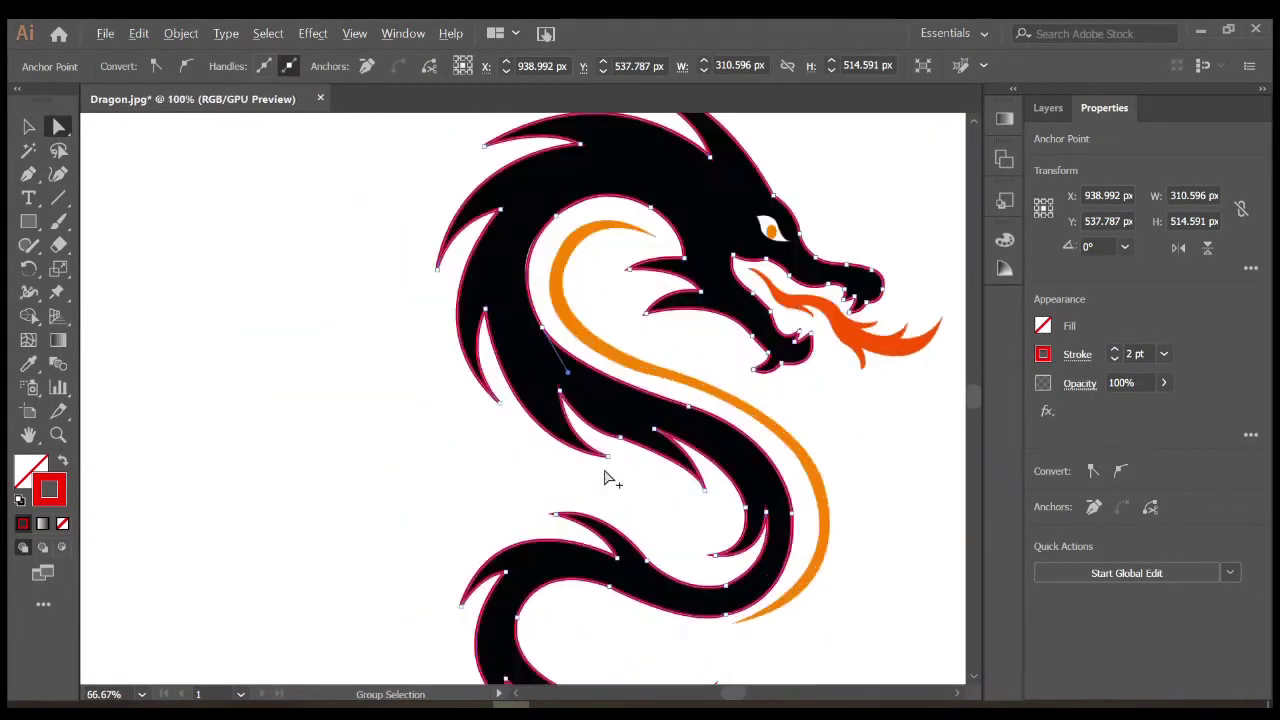
Fill the whole traced body path with the image's black using the Eyedropper
click(29, 127)
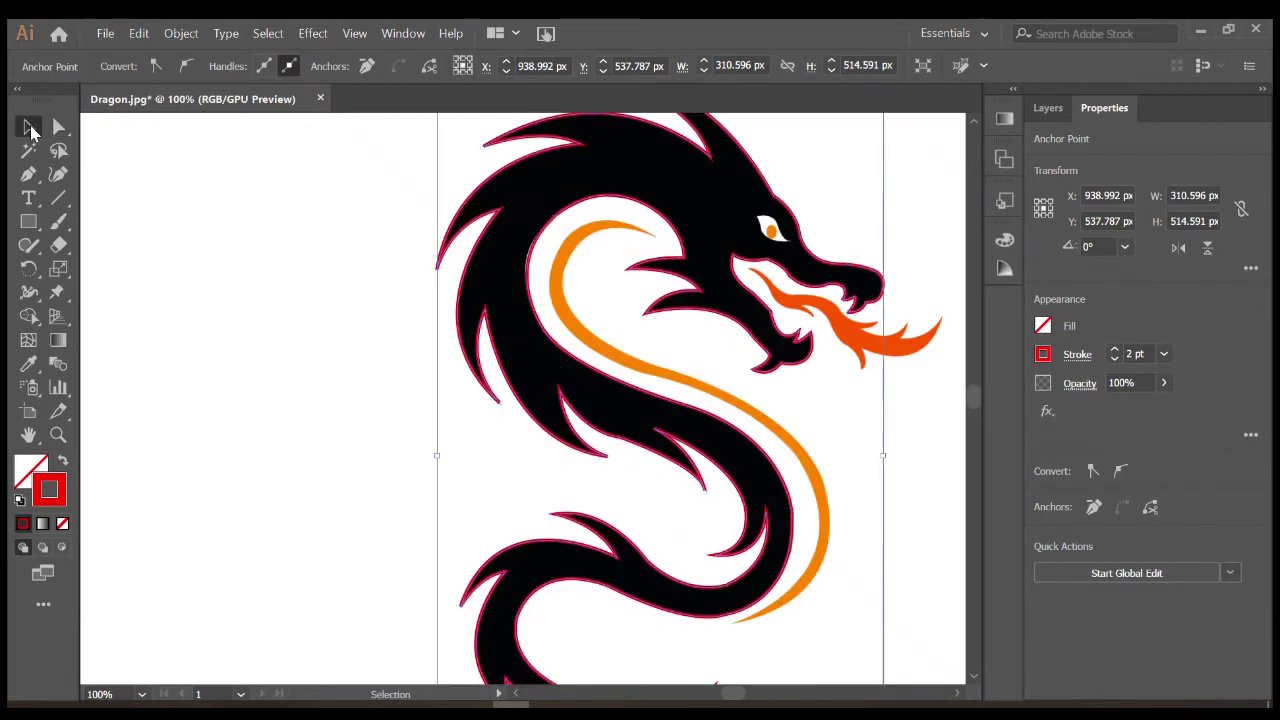
click(491, 214)
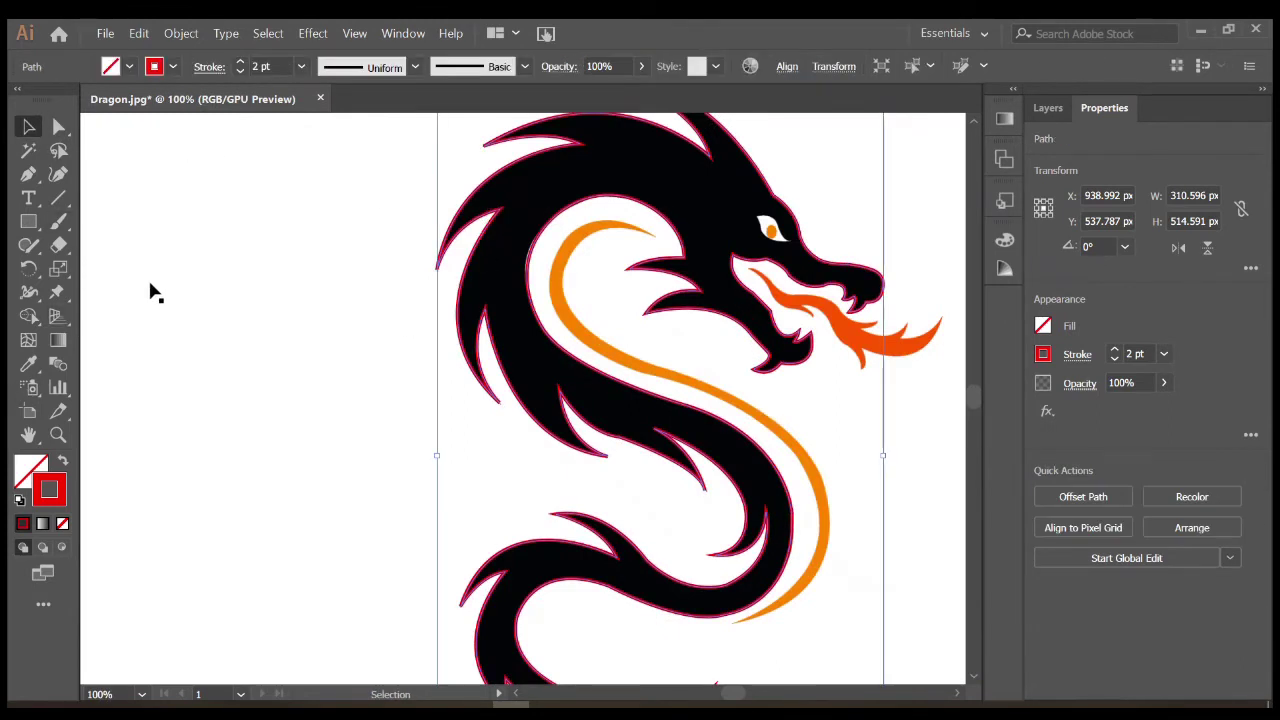
click(28, 364)
click(514, 230)
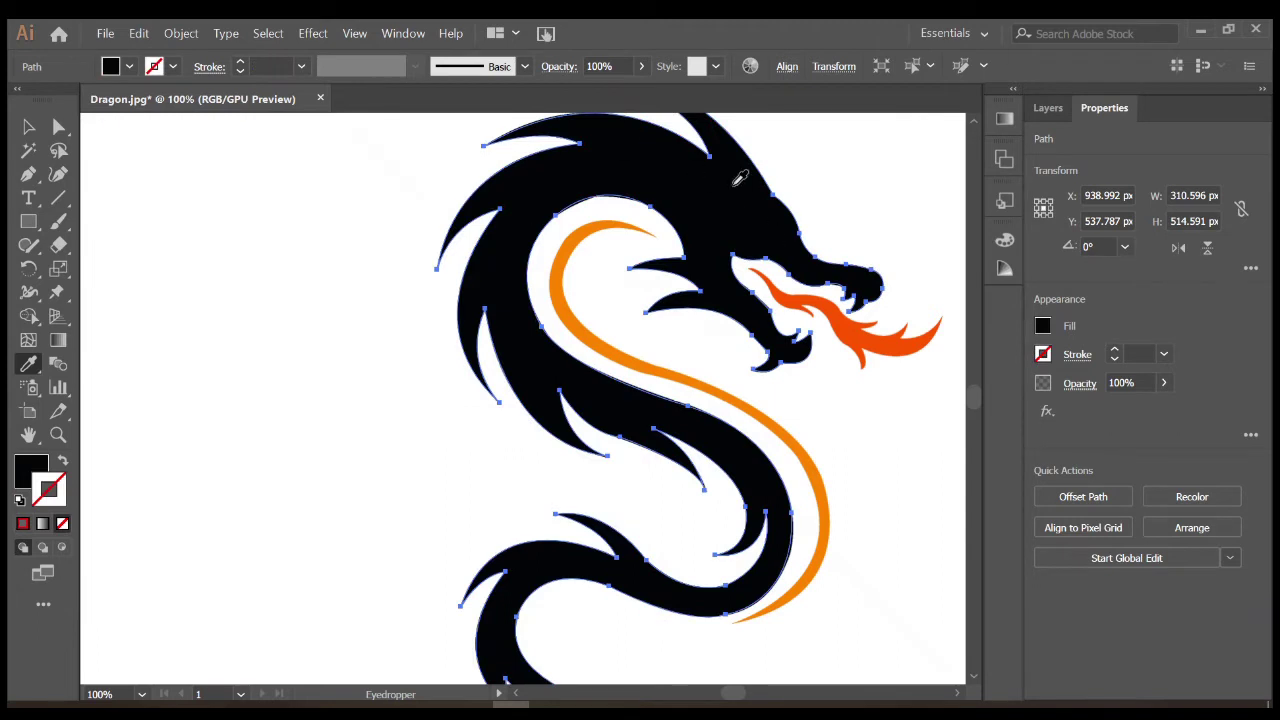
Lock the body path and dragon image, hide the path, and add a new layer
click(1047, 108)
click(1097, 138)
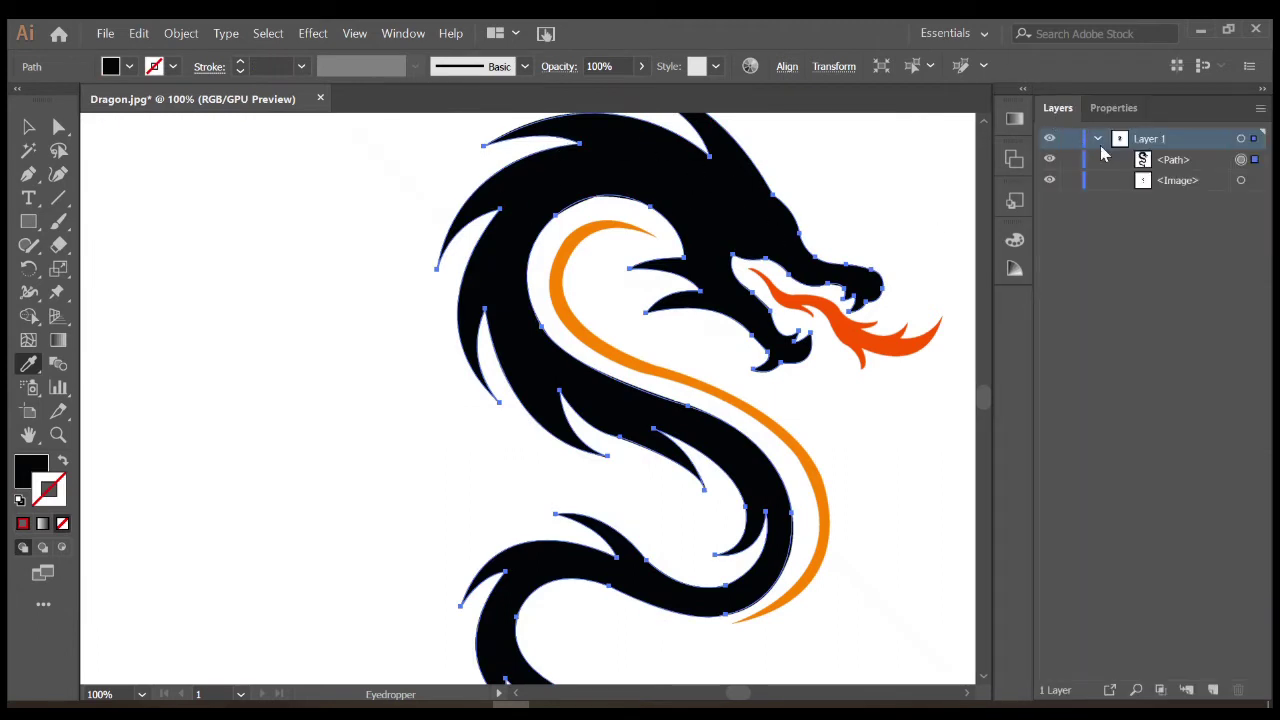
click(1140, 163)
click(1070, 160)
click(1049, 160)
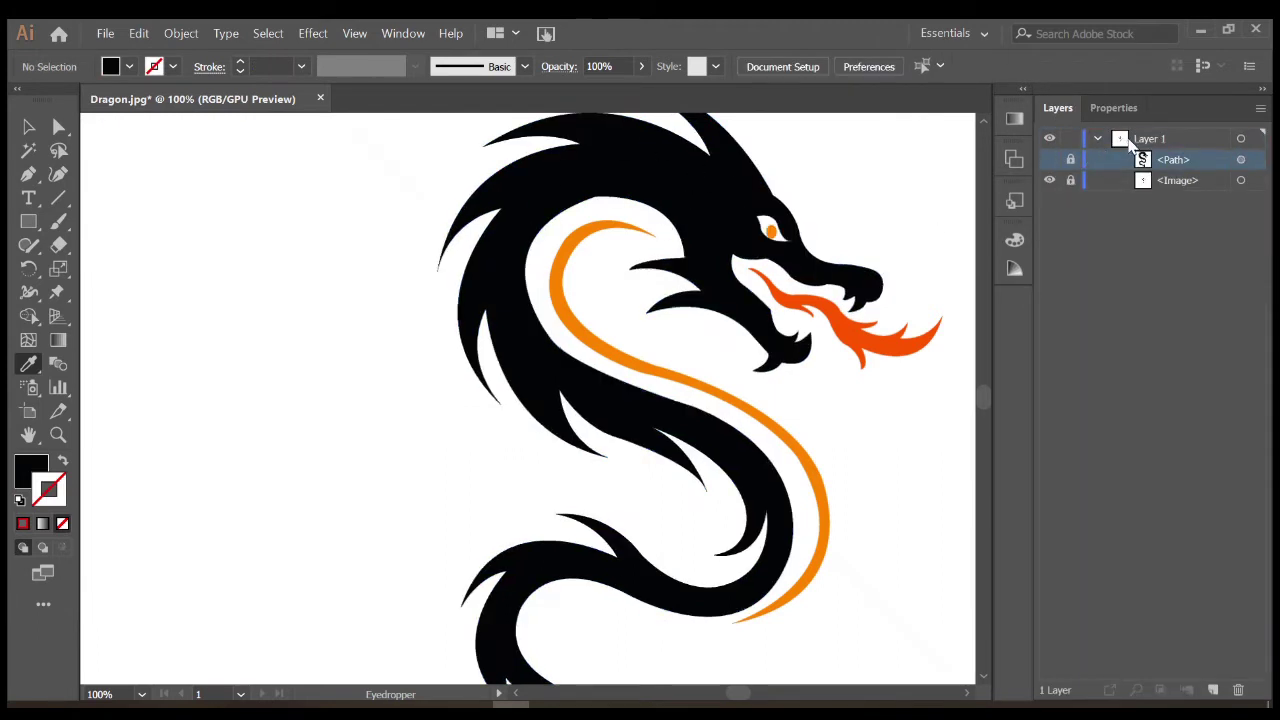
click(1212, 690)
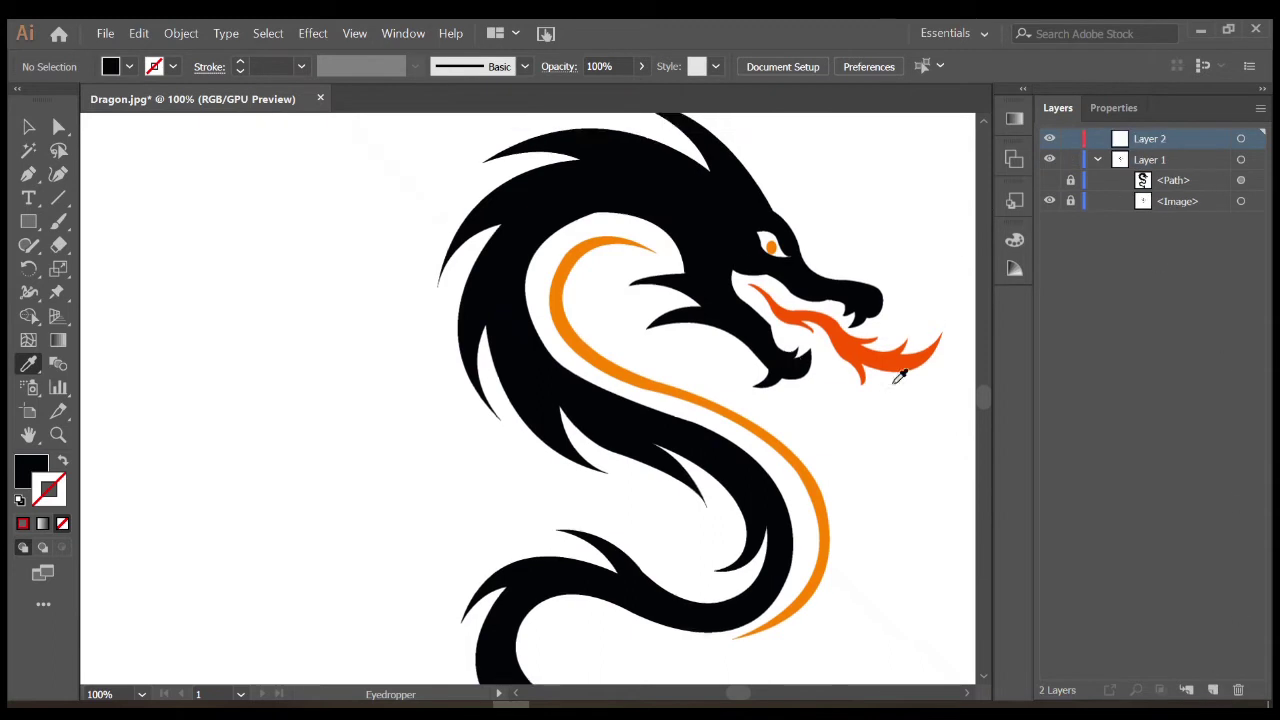
scroll(894, 366, up, 2)
drag(903, 371, 737, 387)
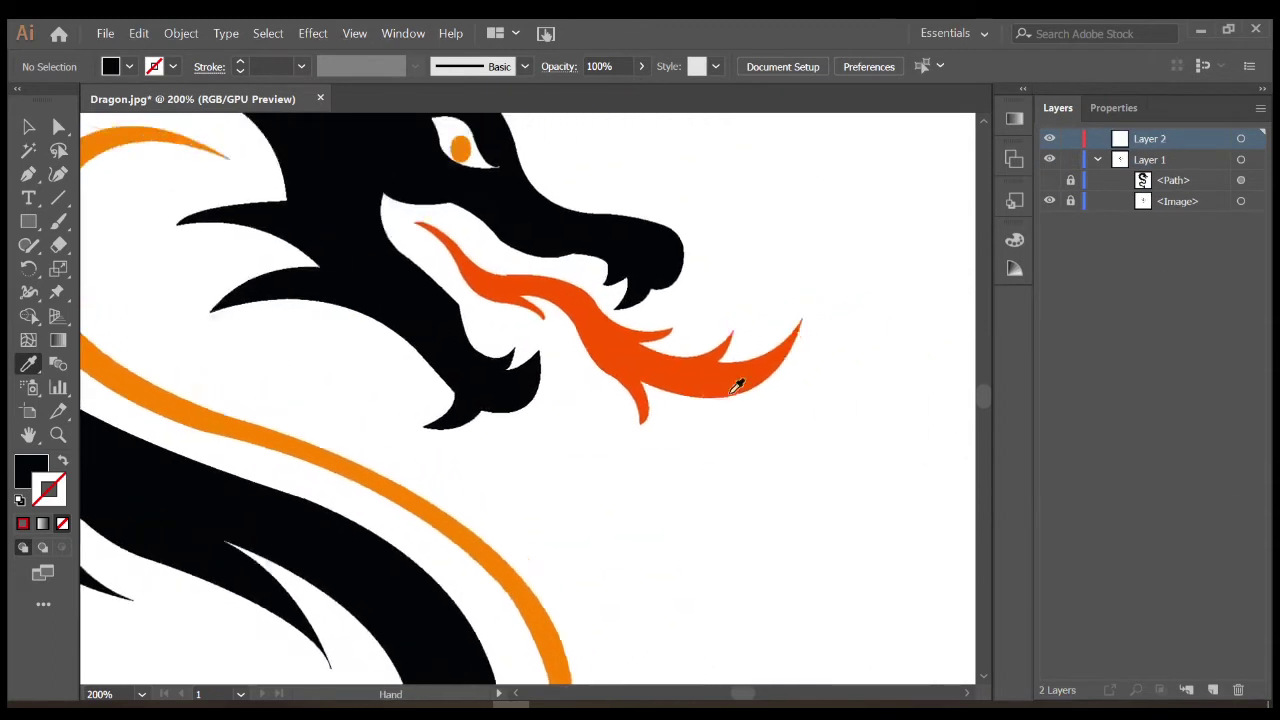
Start the Pen outline at the flame's top tip and trace along its top edge
click(29, 176)
click(413, 222)
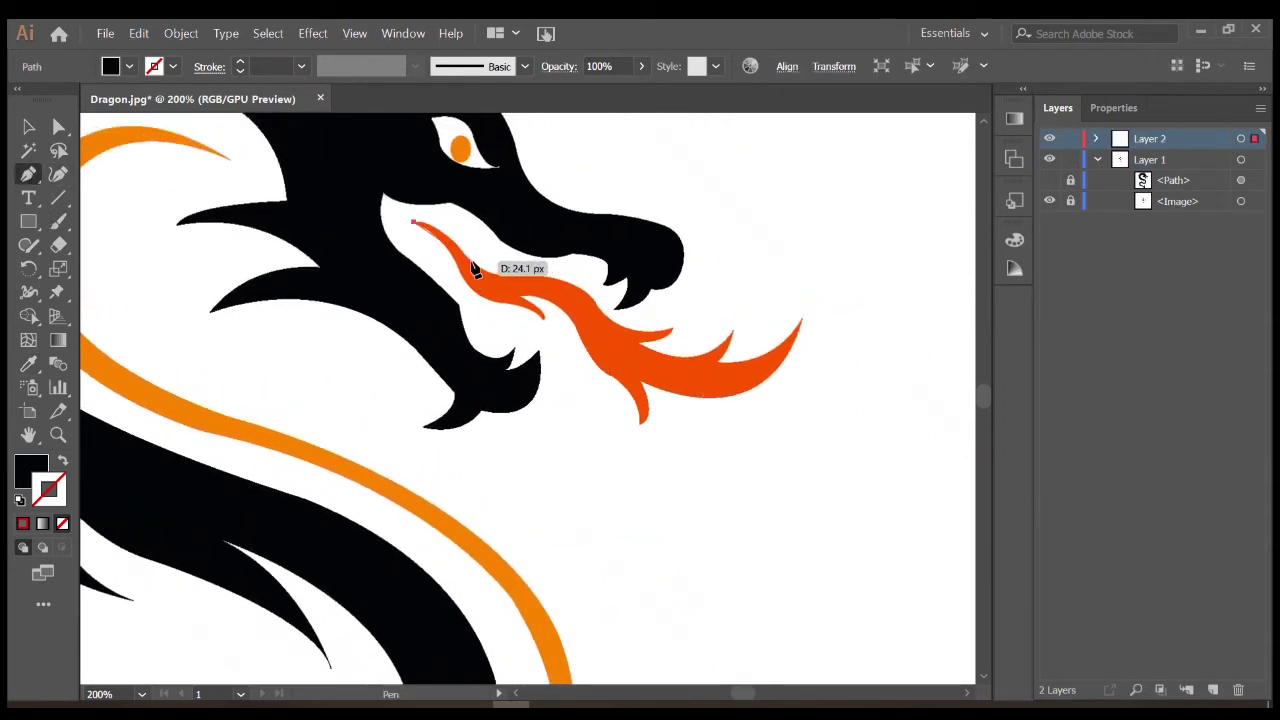
drag(470, 262, 491, 302)
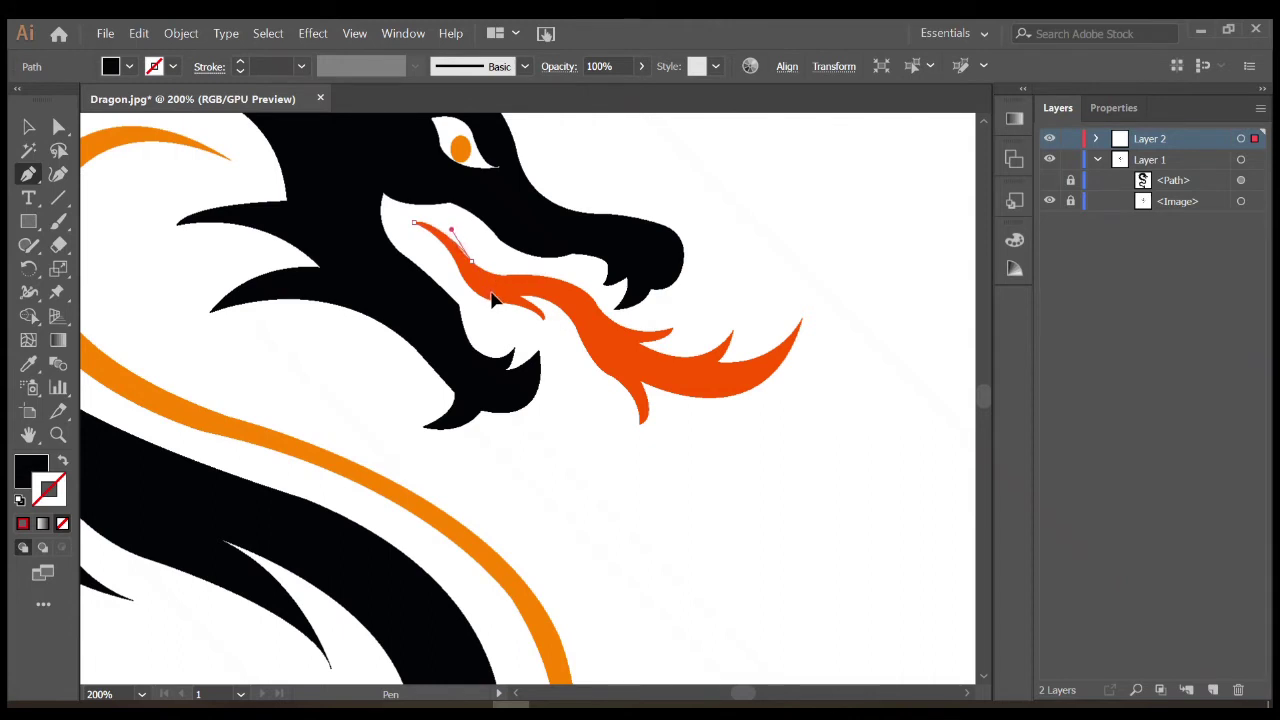
key(ctrl+plus)
key(ctrl+plus)
key(ctrl+plus)
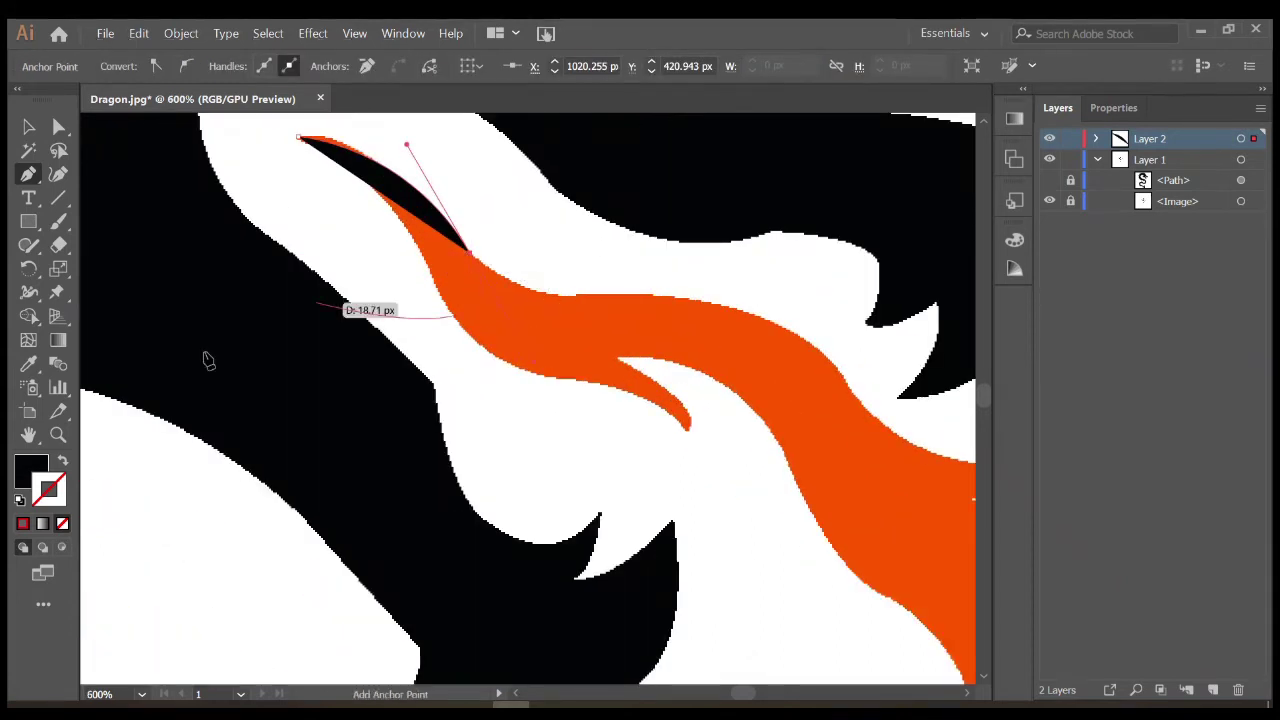
click(62, 461)
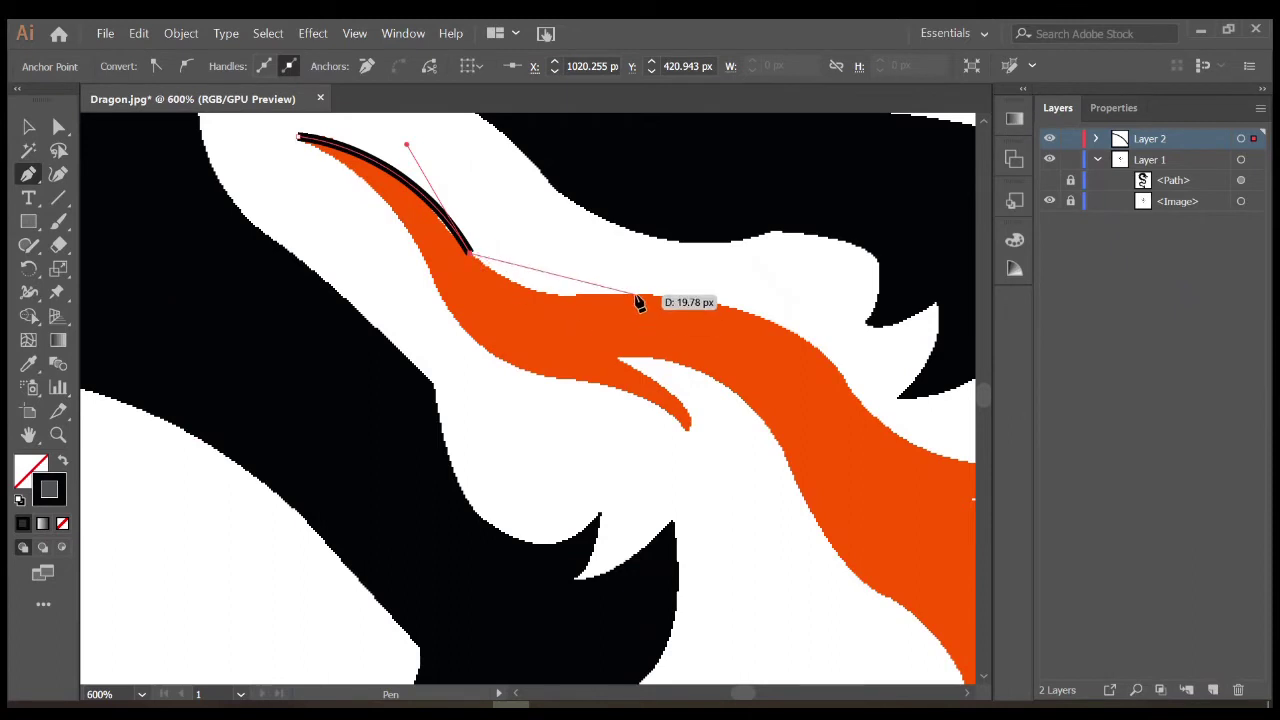
drag(635, 295, 752, 278)
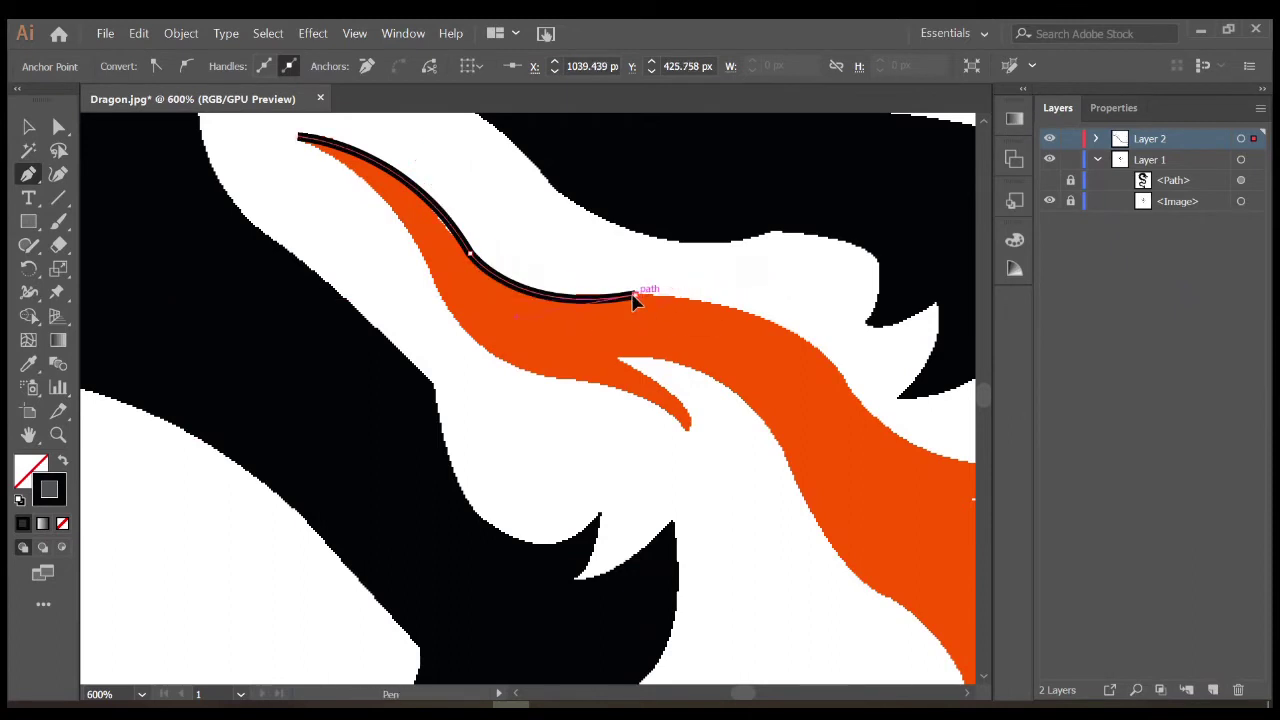
scroll(677, 297, right, 5)
scroll(497, 270, down, 2)
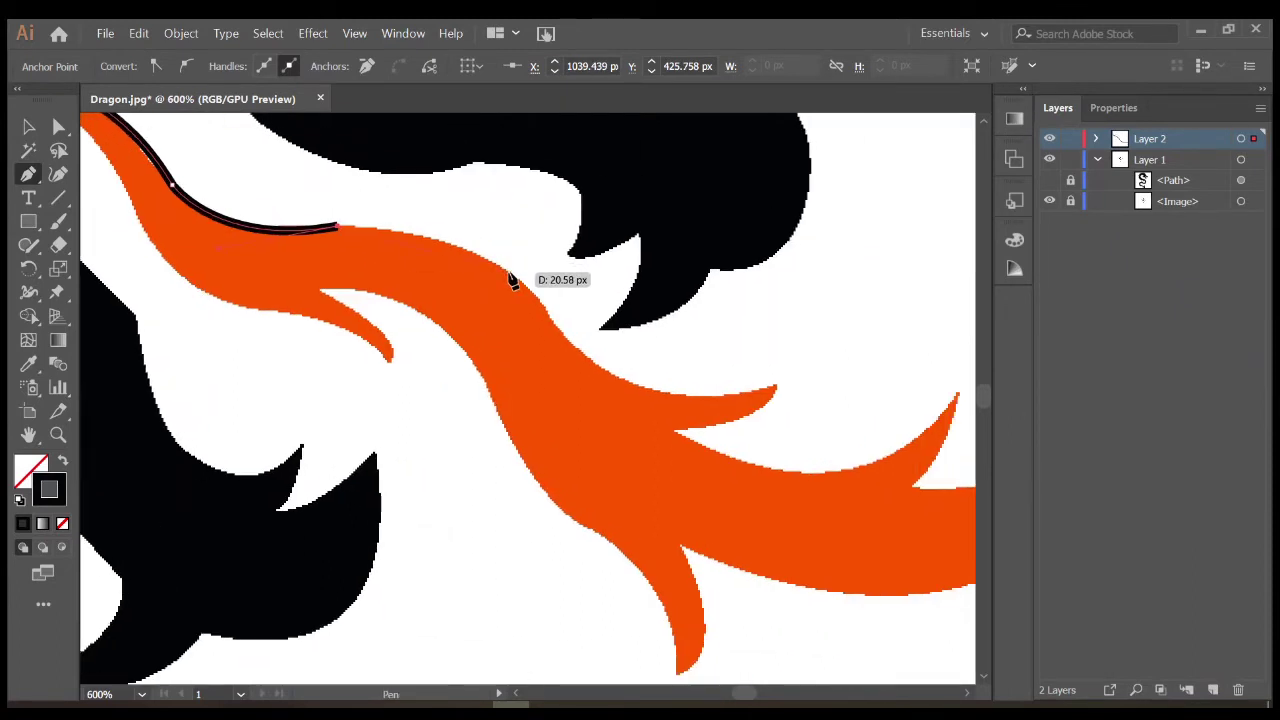
mouse_move(497, 270)
mouse_down()
mouse_move(556, 332)
mouse_move(578, 330)
mouse_up()
Continue the outline down the flame edge with a sharp corner and the inner notch curve
click(507, 268)
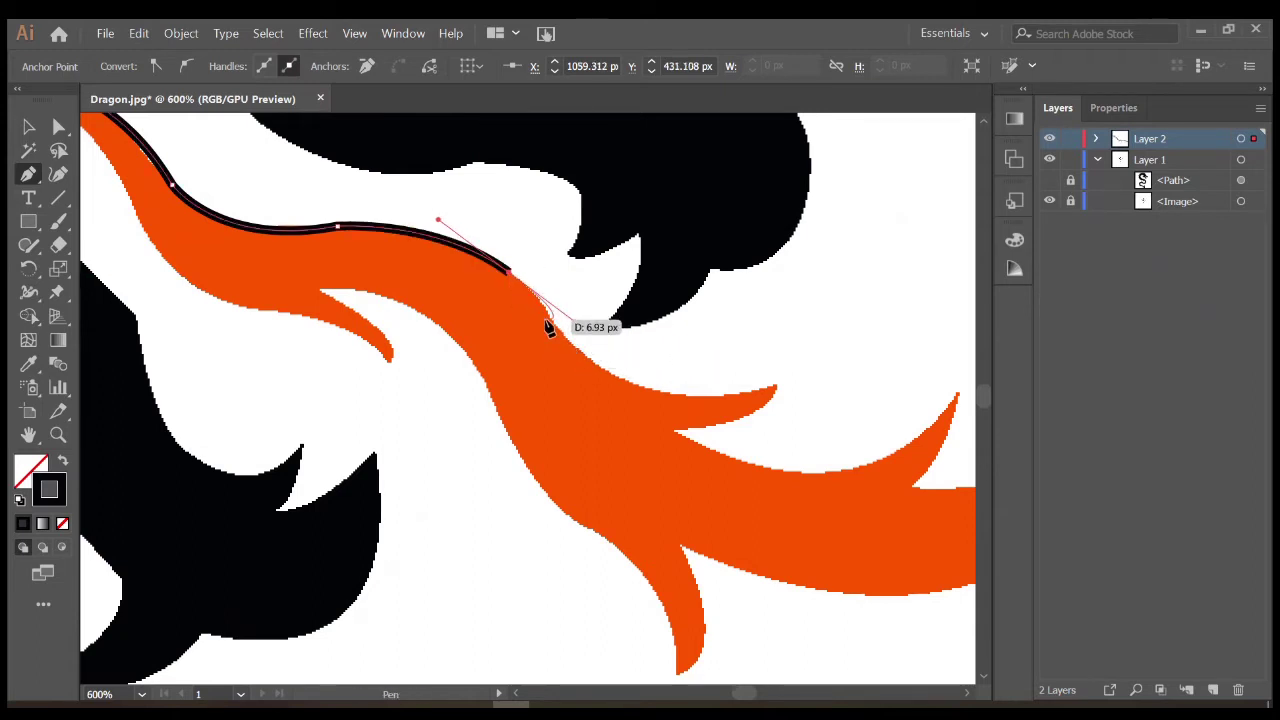
drag(577, 352, 557, 334)
key(ctrl+z)
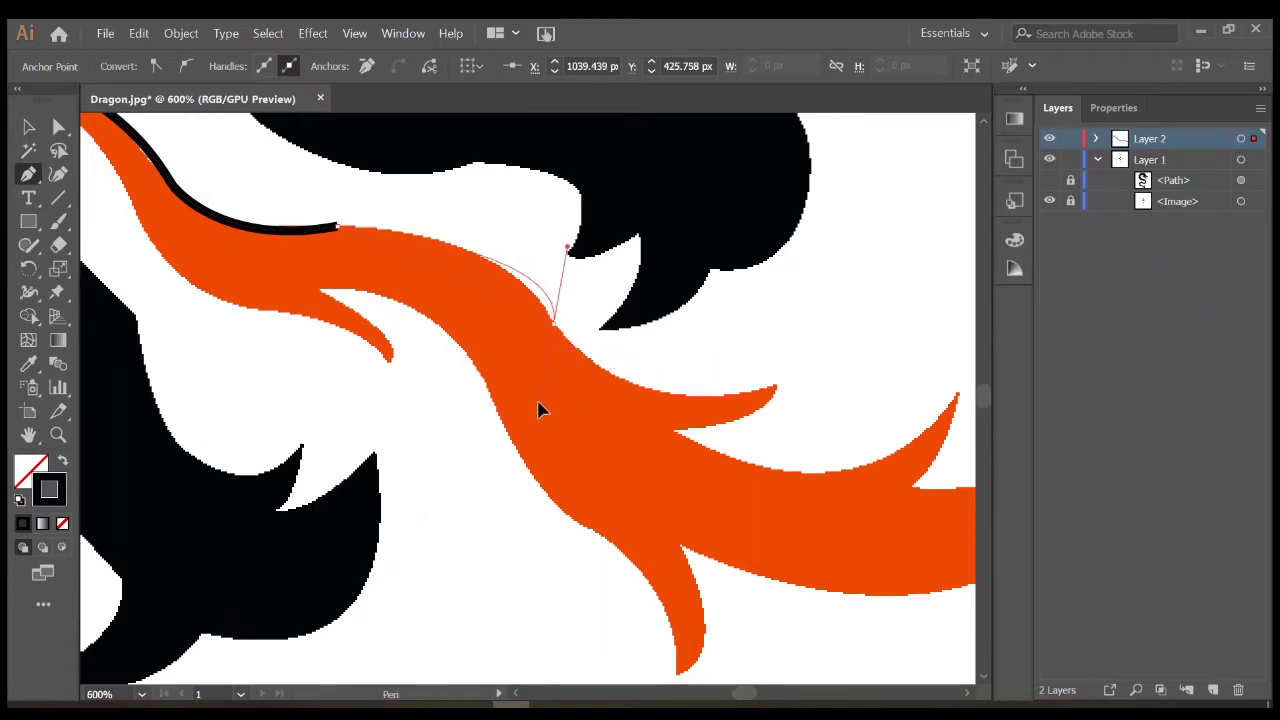
key(ctrl+z)
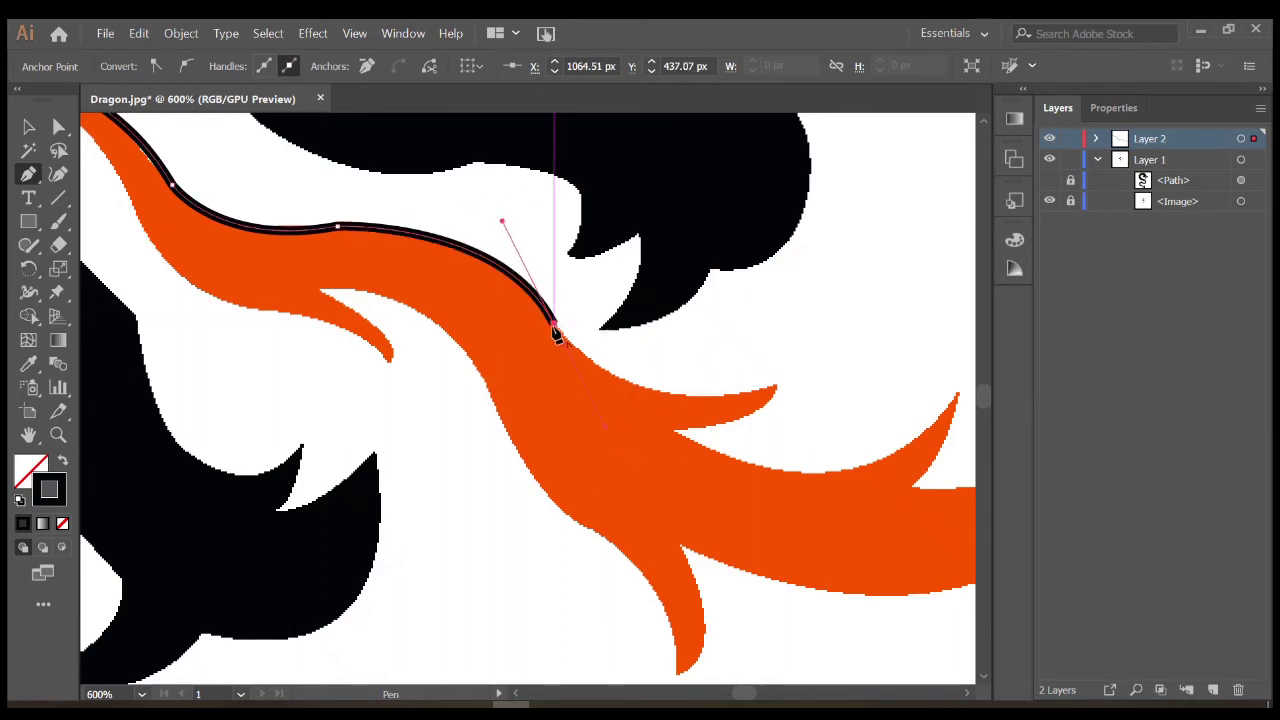
drag(776, 386, 888, 330)
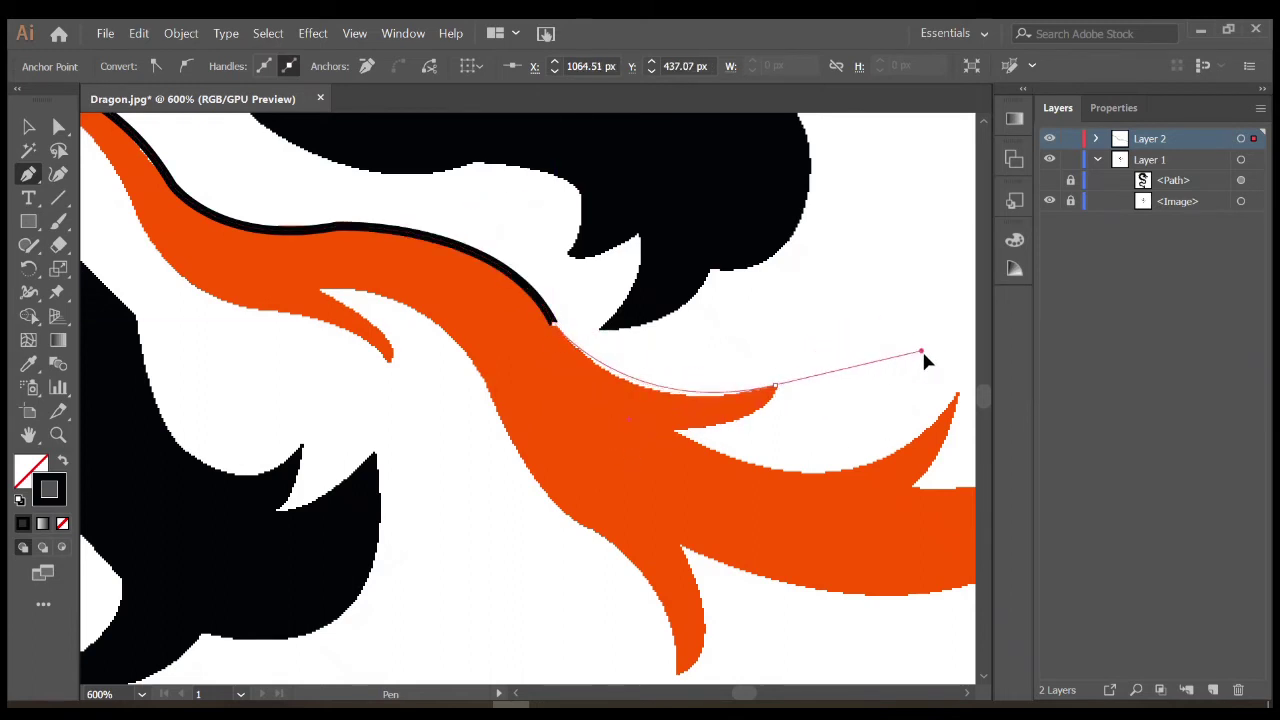
click(778, 392)
drag(823, 408, 640, 305)
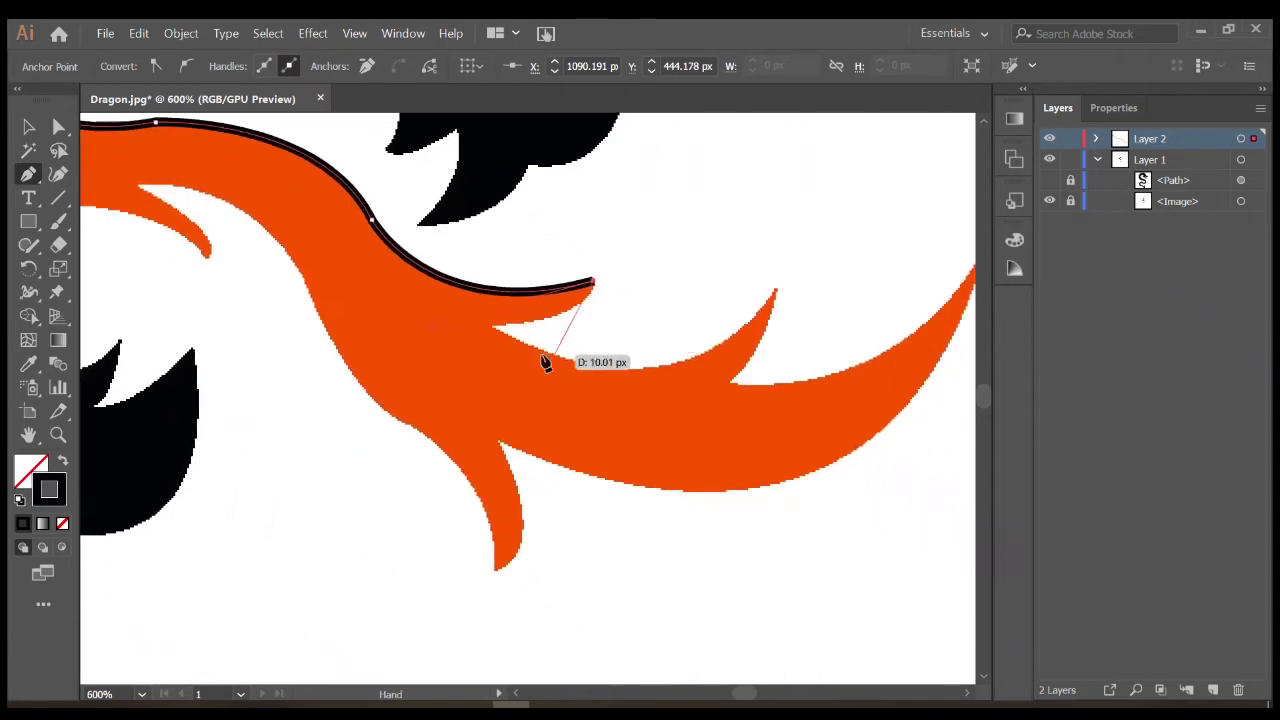
drag(493, 333, 392, 318)
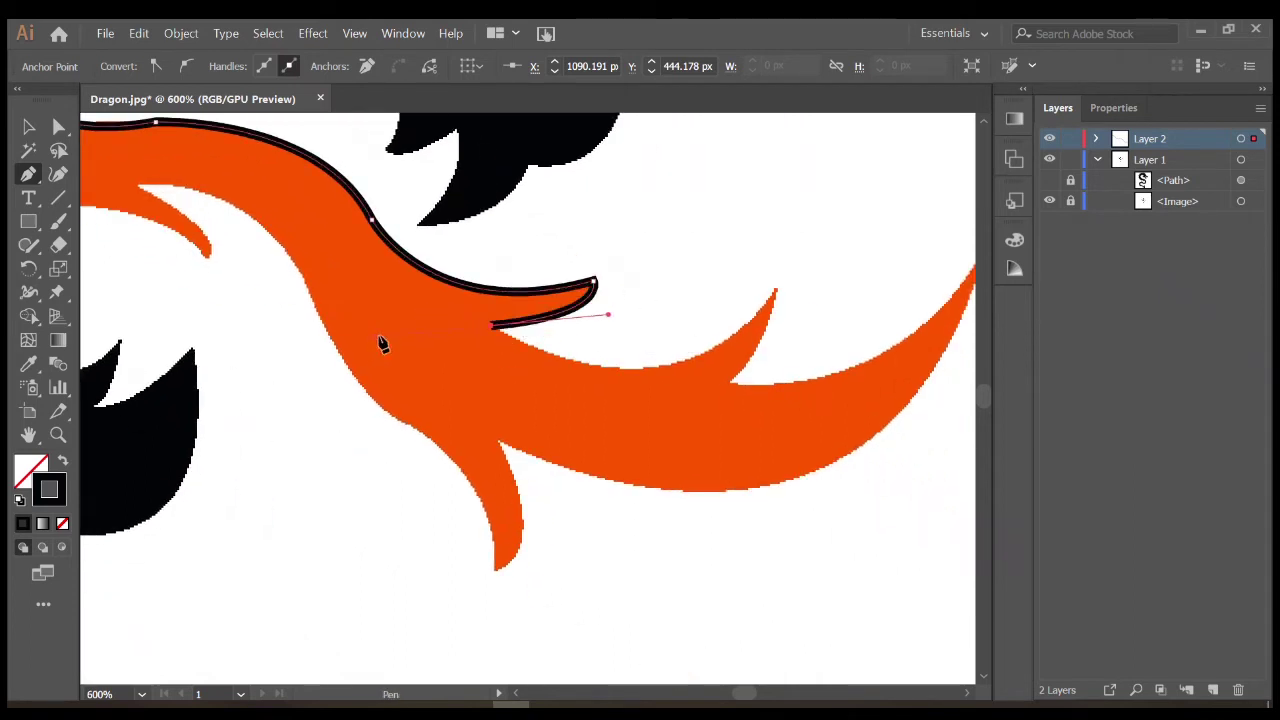
Trace over the next flame tip and out to the long flame tail tip
drag(778, 292, 872, 141)
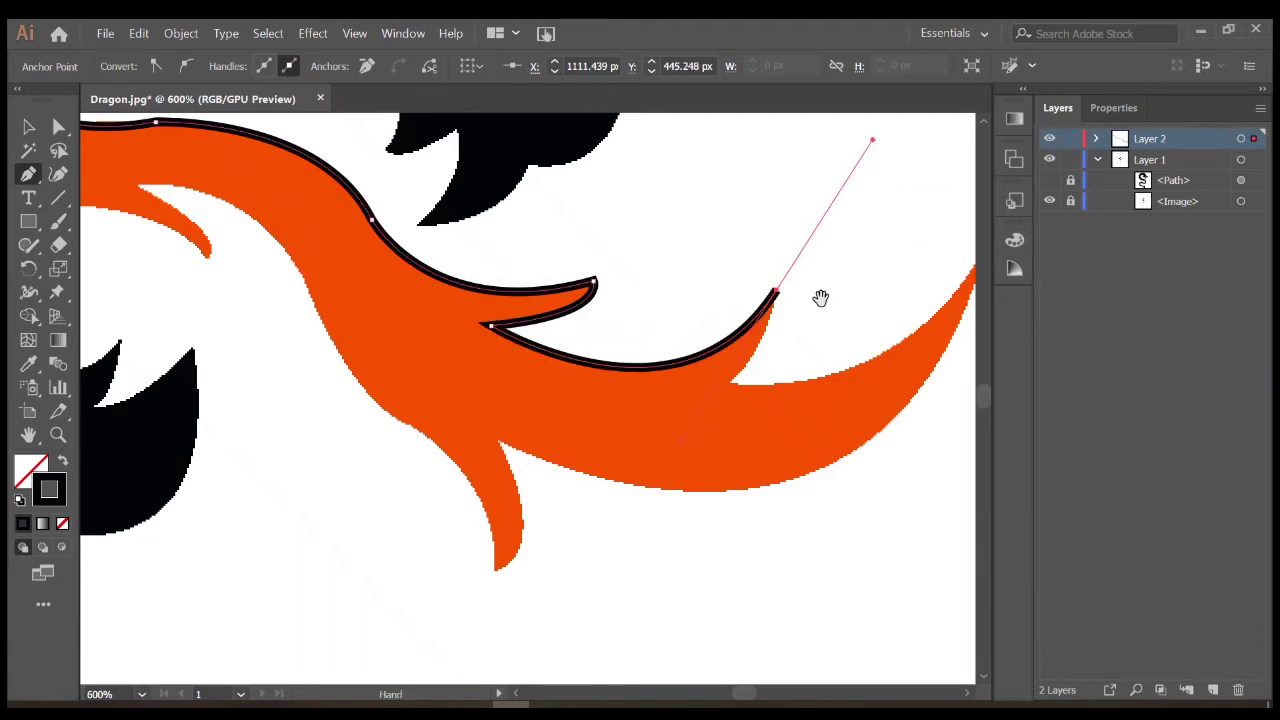
drag(820, 294, 480, 294)
click(435, 292)
drag(391, 381, 358, 402)
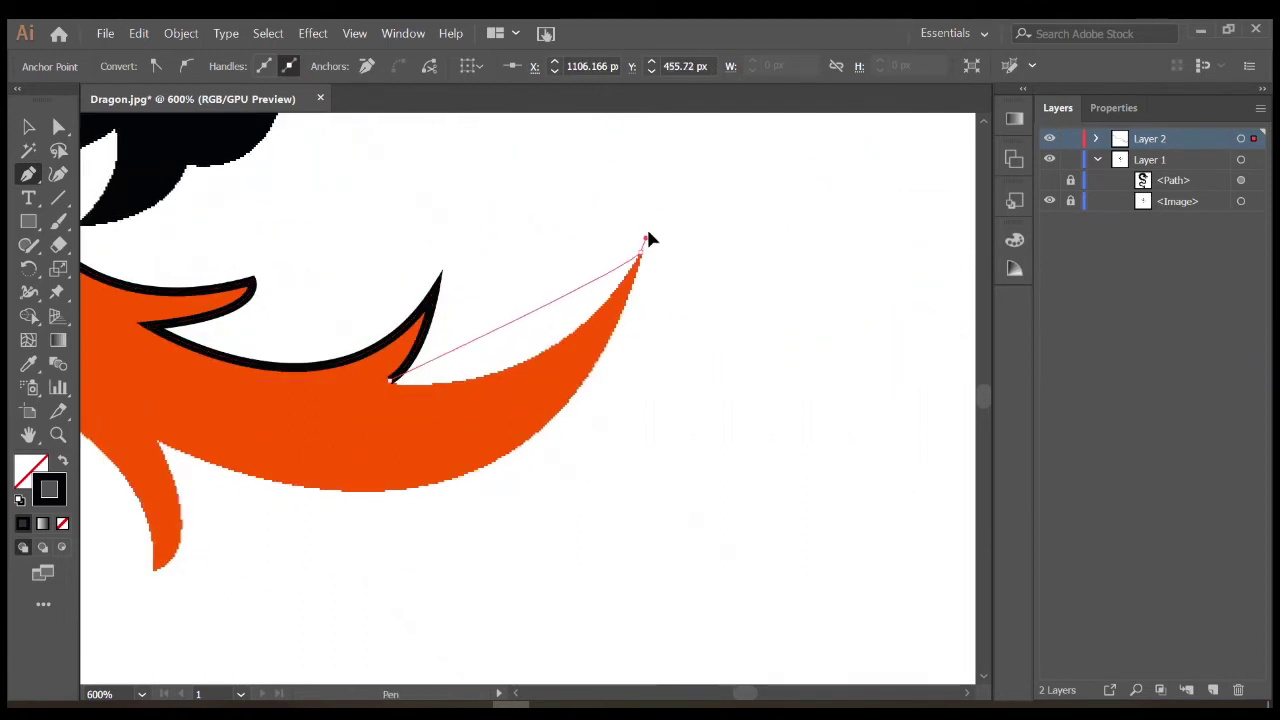
drag(645, 252, 680, 337)
scroll(660, 245, up, 4)
scroll(680, 337, down, 2)
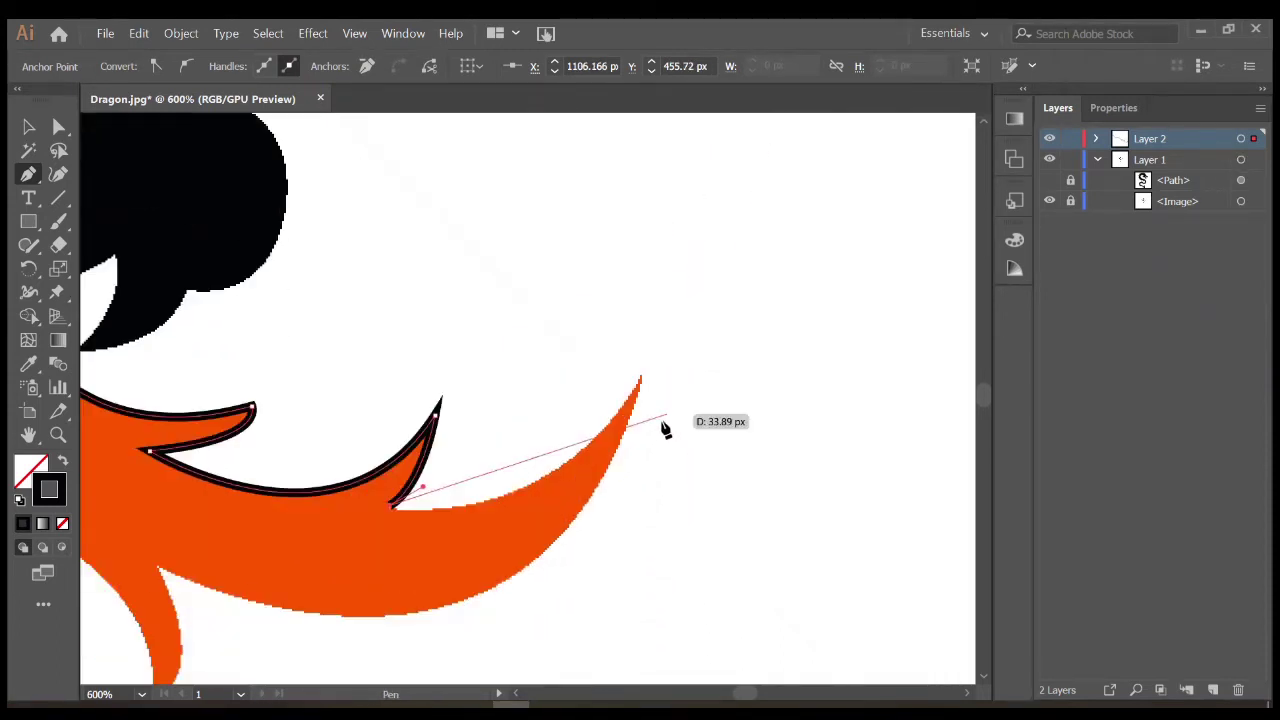
drag(641, 399, 683, 298)
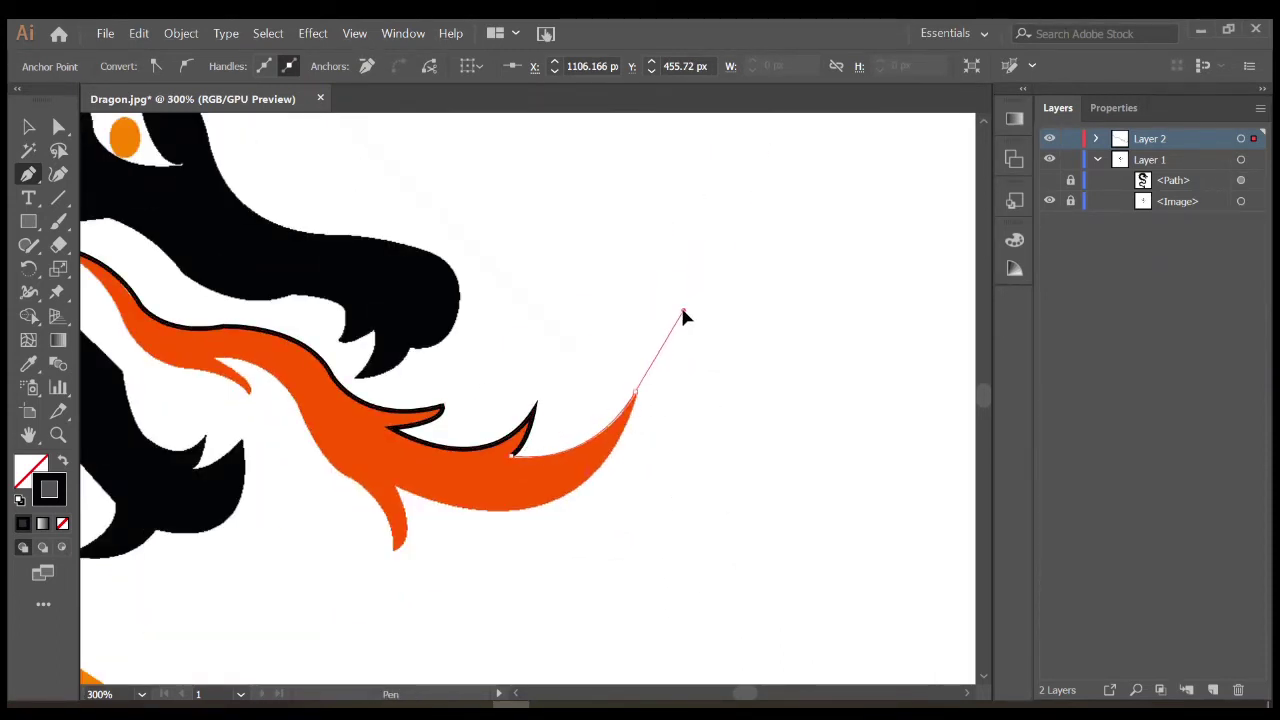
drag(636, 398, 490, 594)
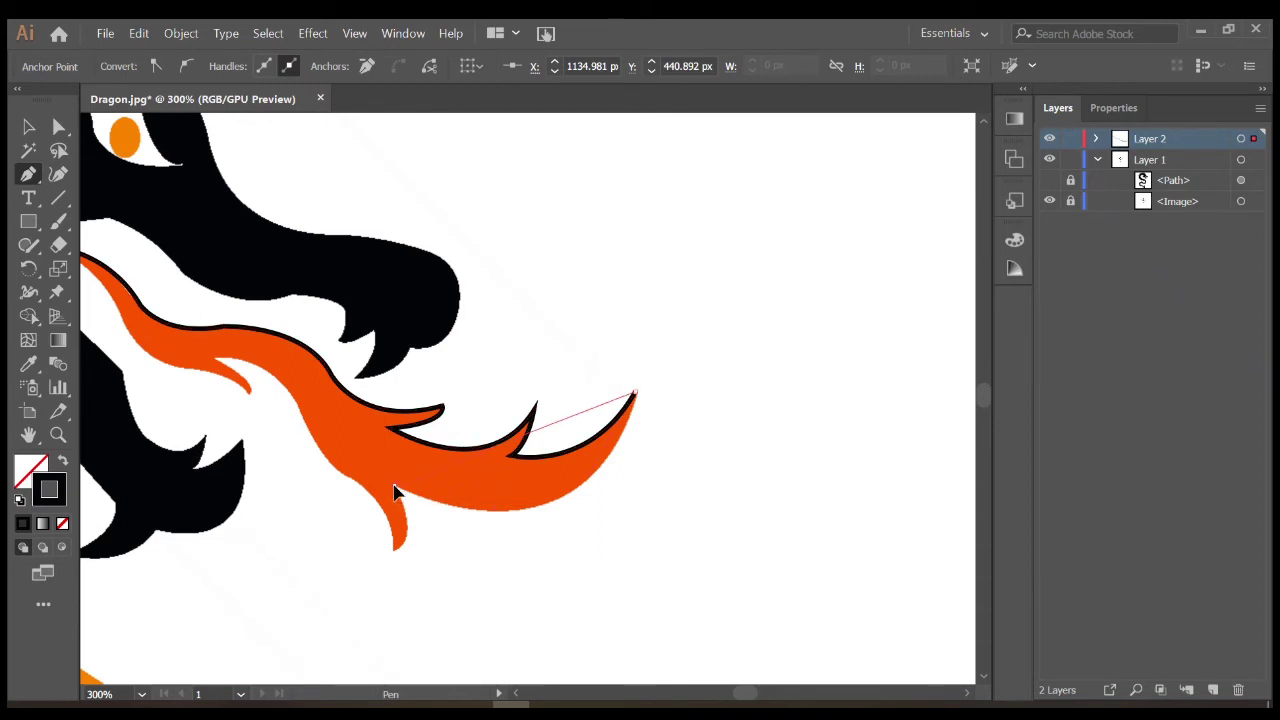
Trace the flame's lower edge around the lower tail tip and up the inner edge
drag(395, 487, 567, 629)
drag(222, 347, 185, 403)
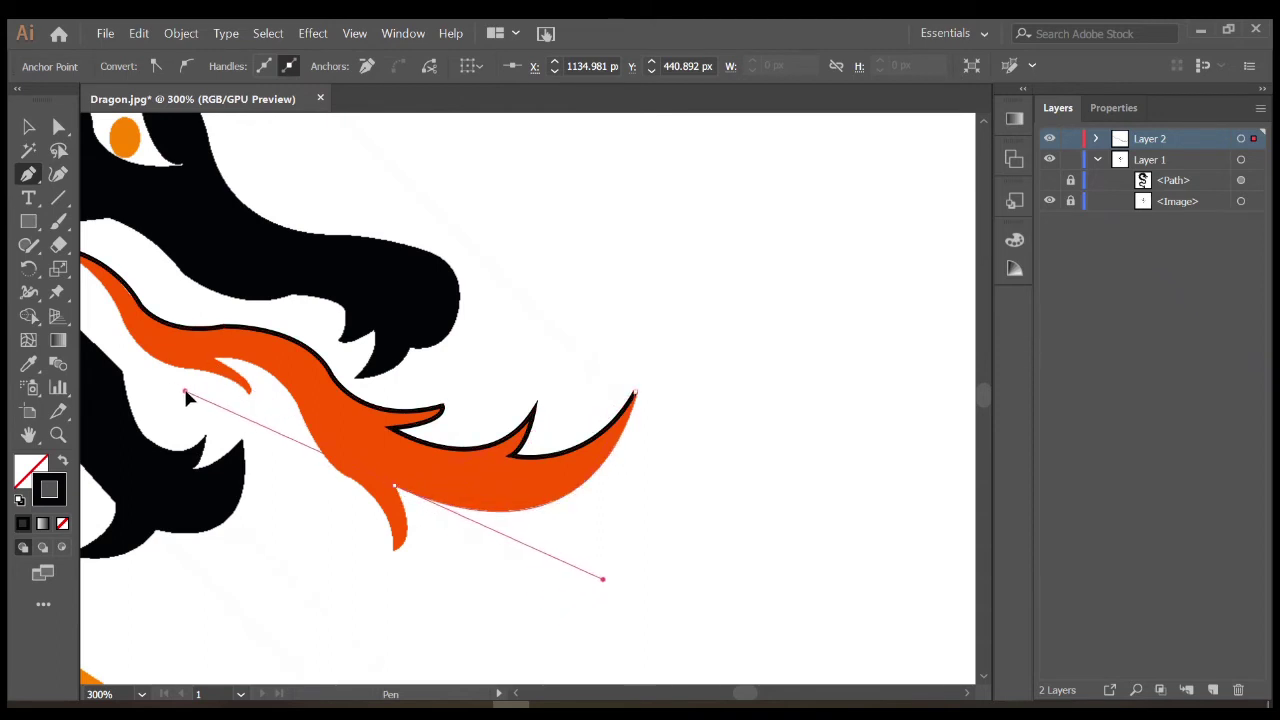
drag(337, 500, 609, 372)
key(ctrl+plus)
key(ctrl+plus)
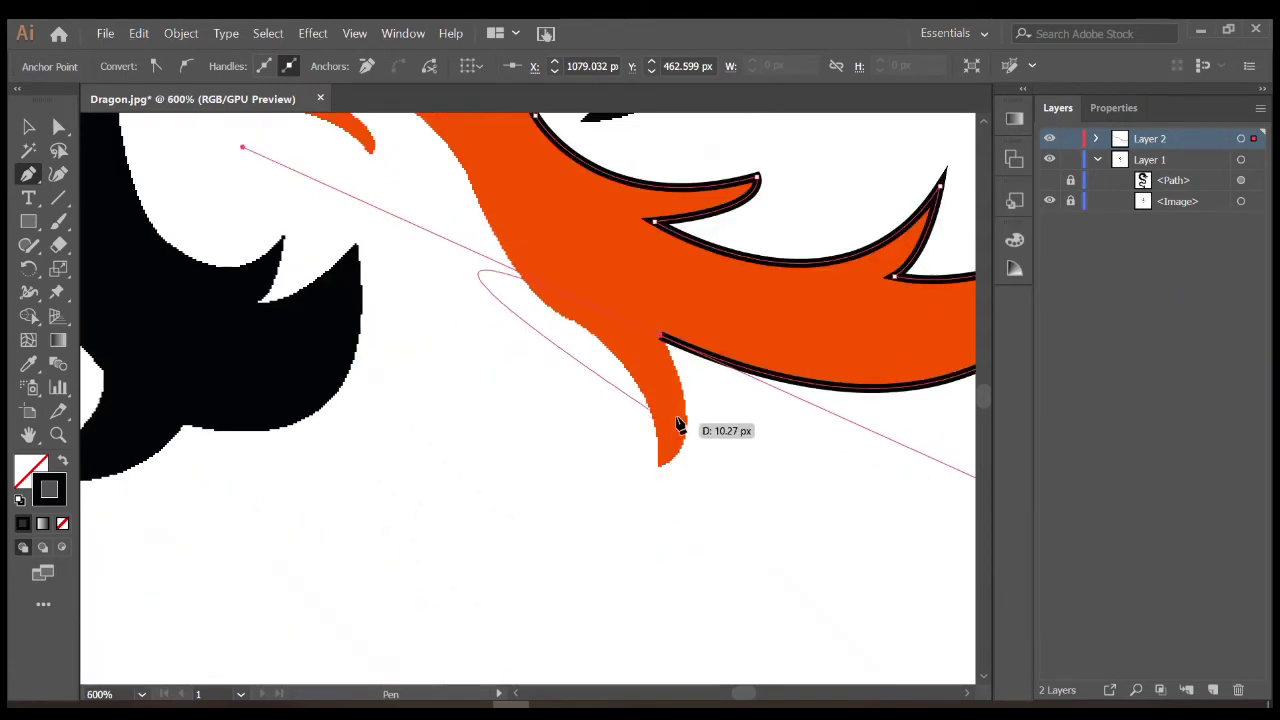
mouse_move(655, 432)
mouse_down()
mouse_move(655, 483)
mouse_move(582, 518)
mouse_move(598, 491)
mouse_up()
drag(660, 465, 583, 332)
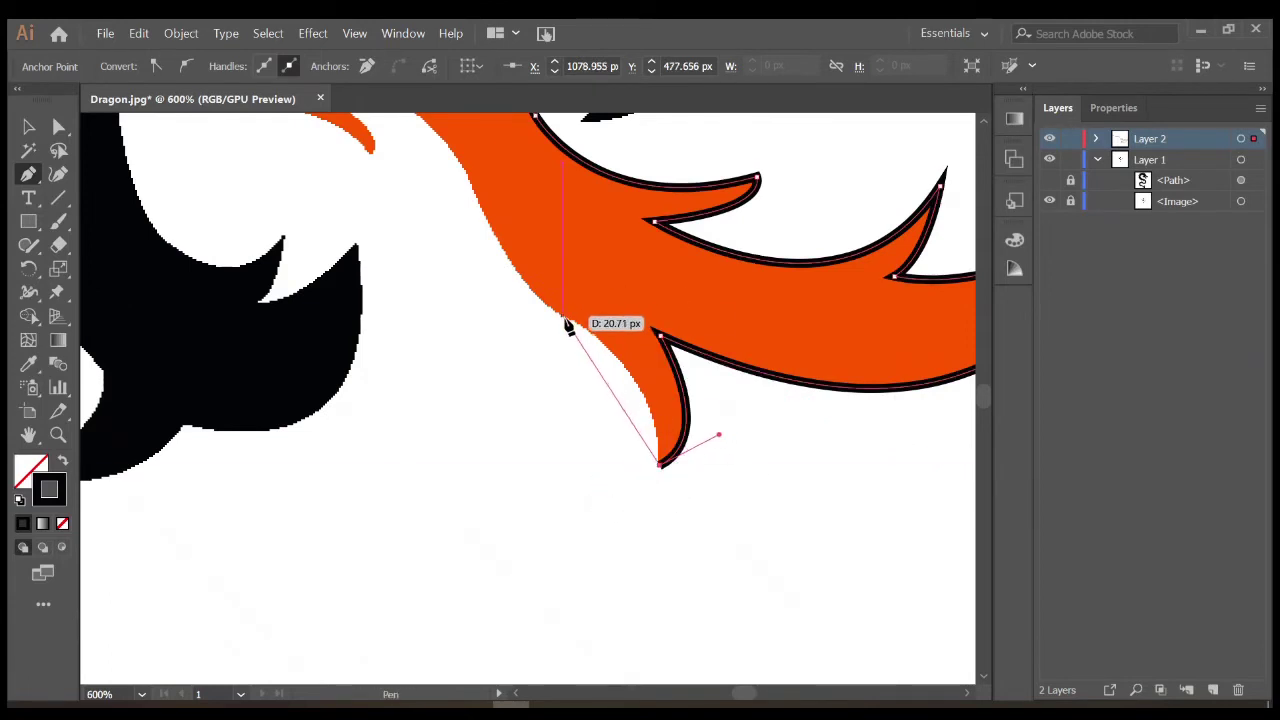
click(579, 322)
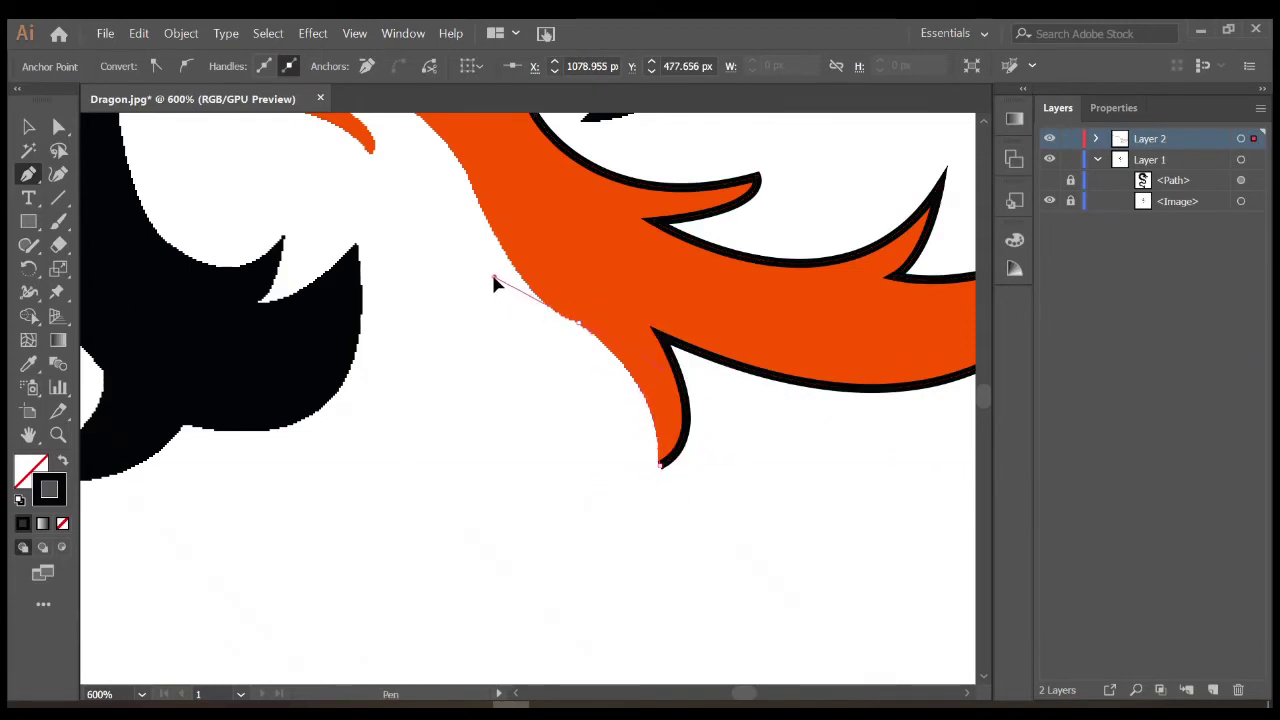
Follow the inner edge upward past the small inner flame tip with curved anchors
scroll(494, 283, up, 2)
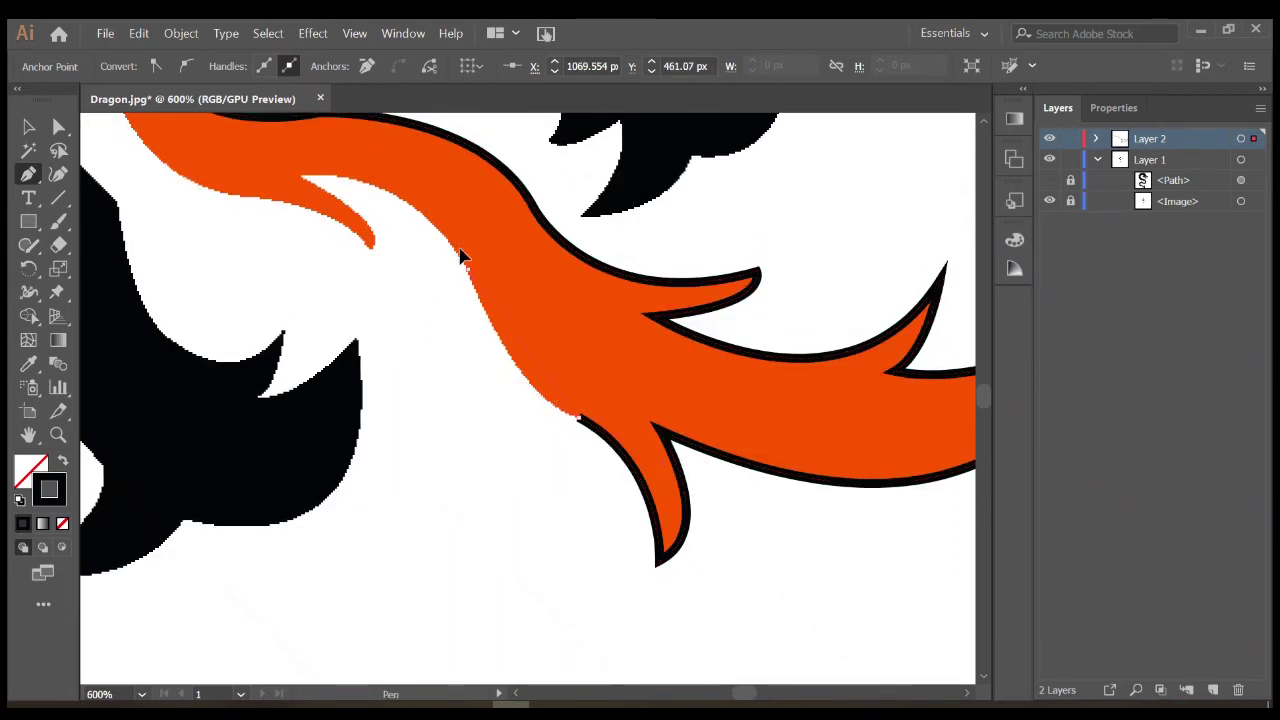
drag(468, 270, 440, 145)
scroll(470, 410, up, 2)
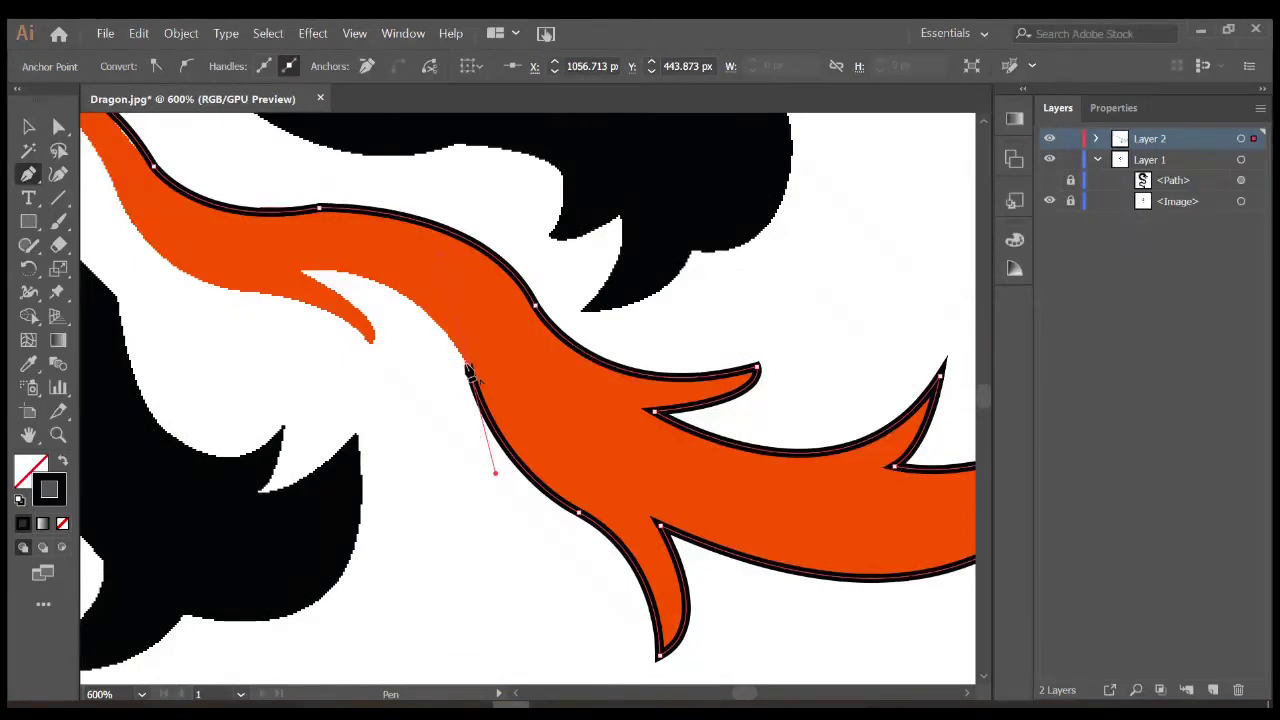
drag(301, 271, 171, 277)
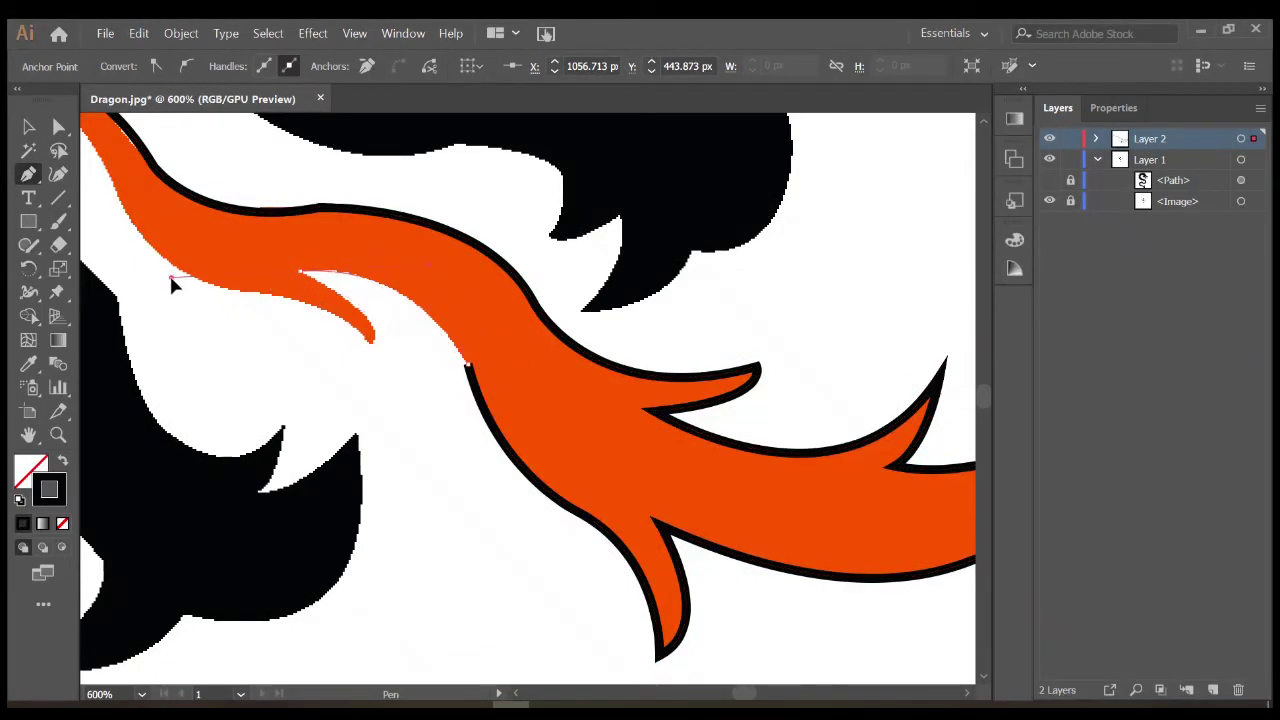
drag(323, 344, 677, 411)
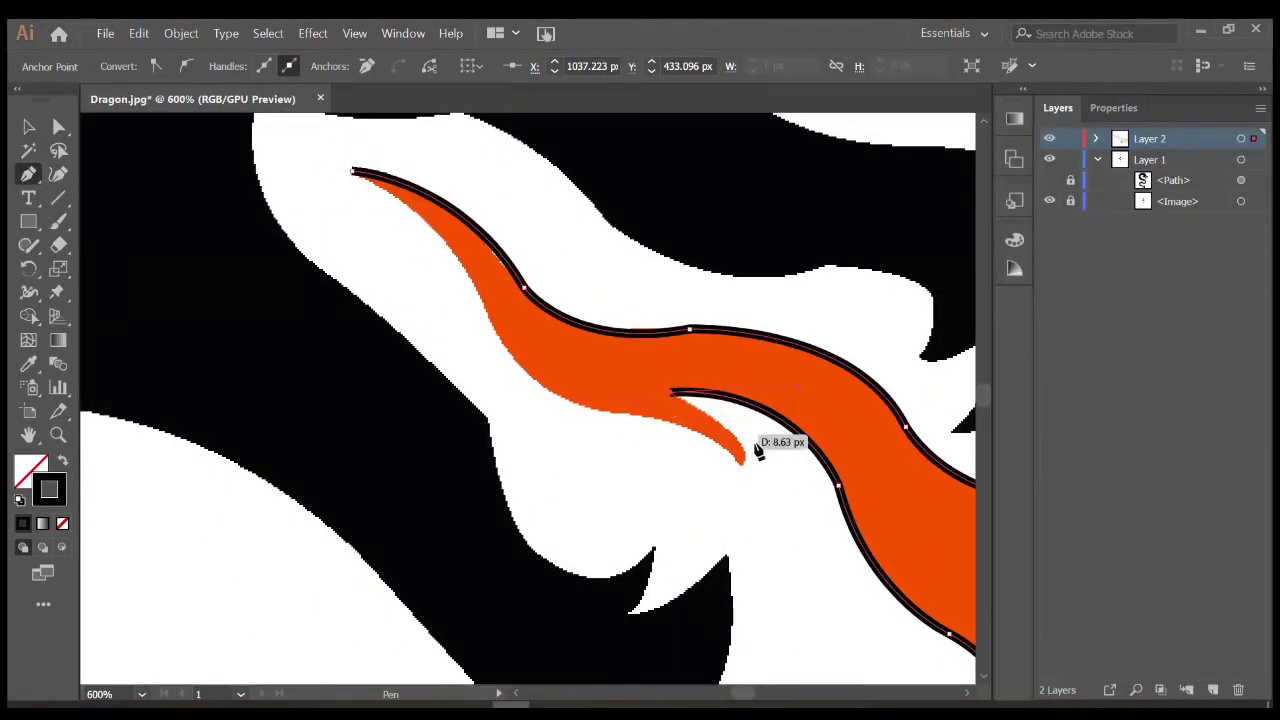
drag(742, 464, 730, 537)
click(742, 462)
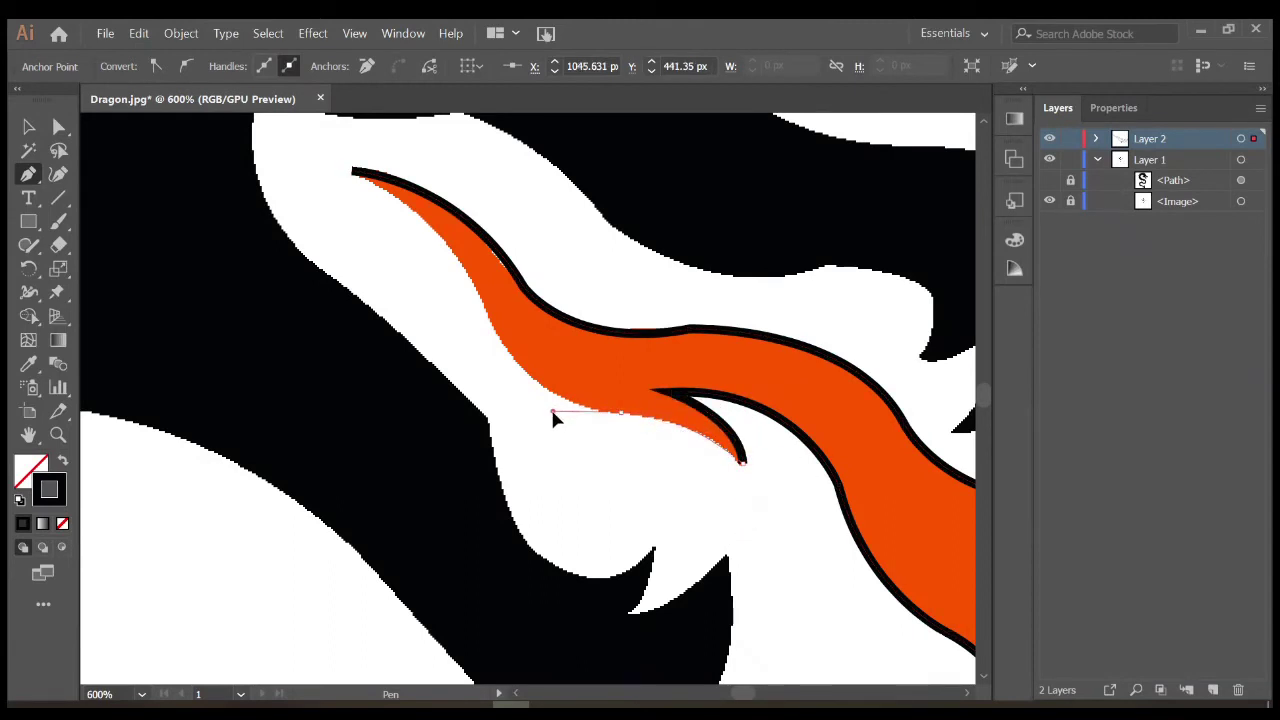
mouse_move(489, 322)
mouse_down()
mouse_move(510, 230)
mouse_move(466, 254)
mouse_move(480, 290)
mouse_up()
scroll(480, 290, up, 2)
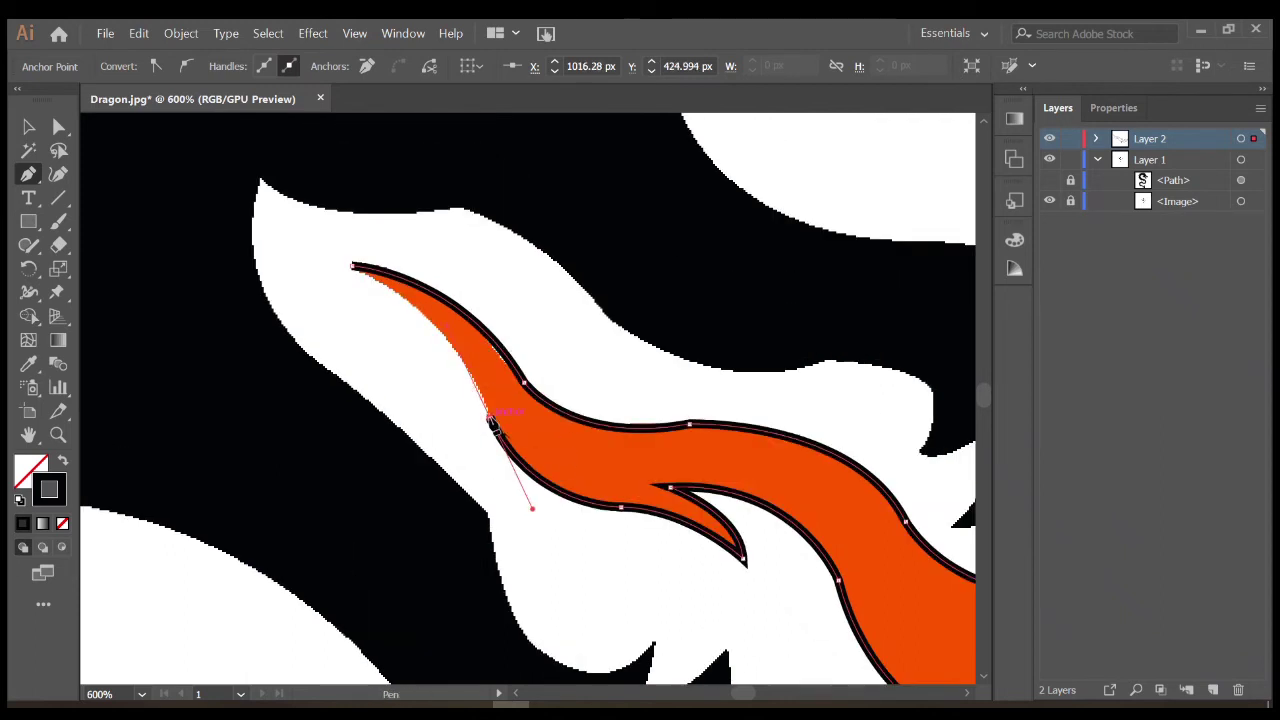
Close the flame path at its starting tip, shaping the closing curve, and select it
click(355, 266)
drag(333, 279, 223, 181)
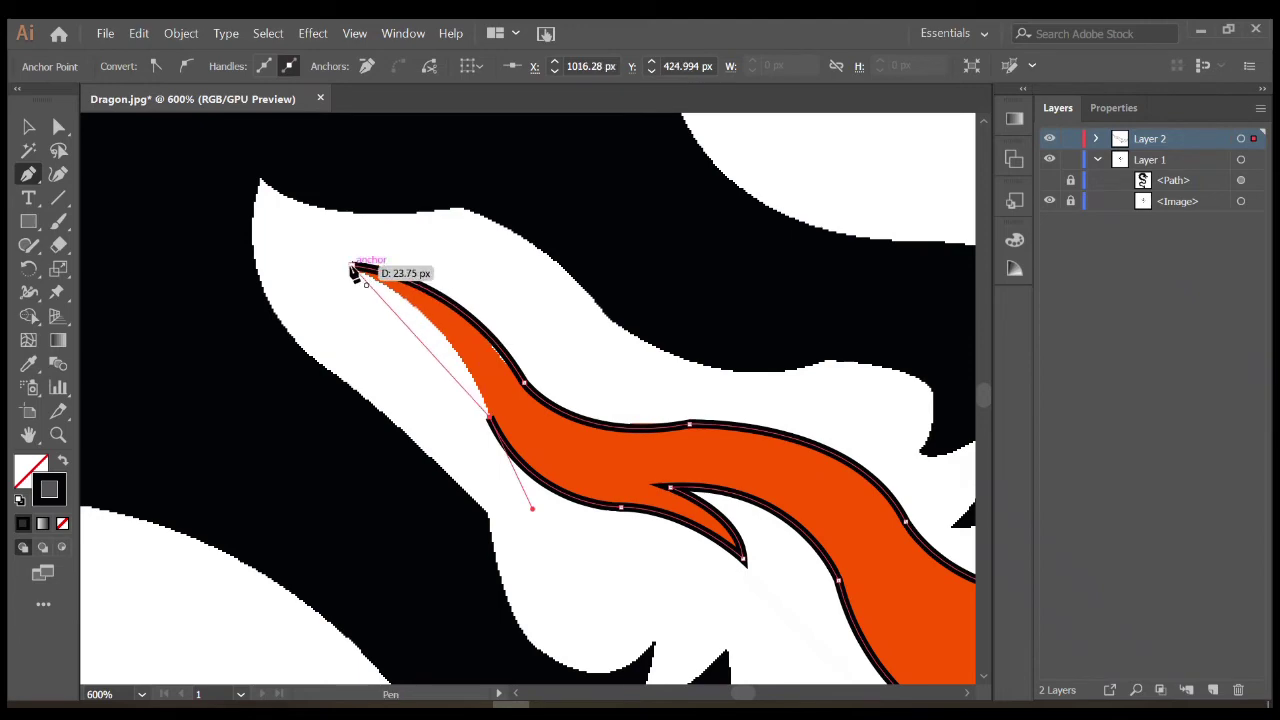
mouse_move(355, 266)
mouse_down()
mouse_move(355, 325)
mouse_move(261, 228)
mouse_up()
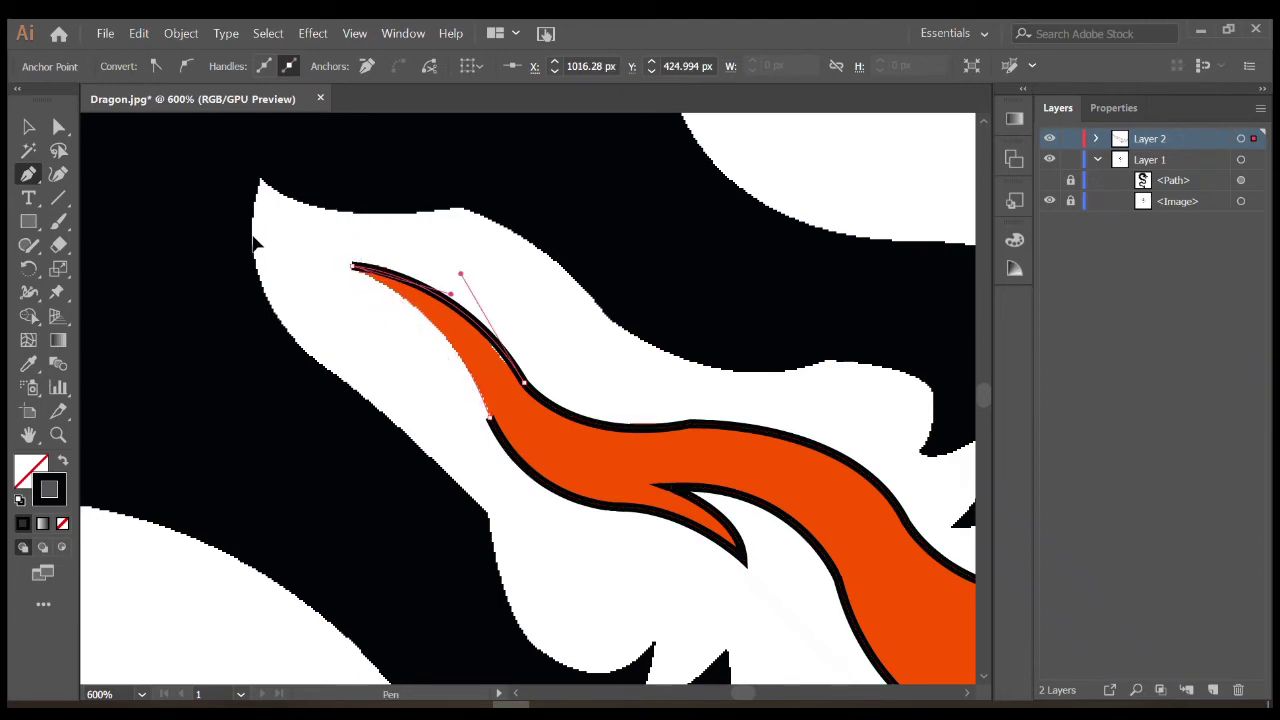
scroll(500, 330, down, 4)
scroll(528, 357, up, 1)
scroll(430, 420, up, 1)
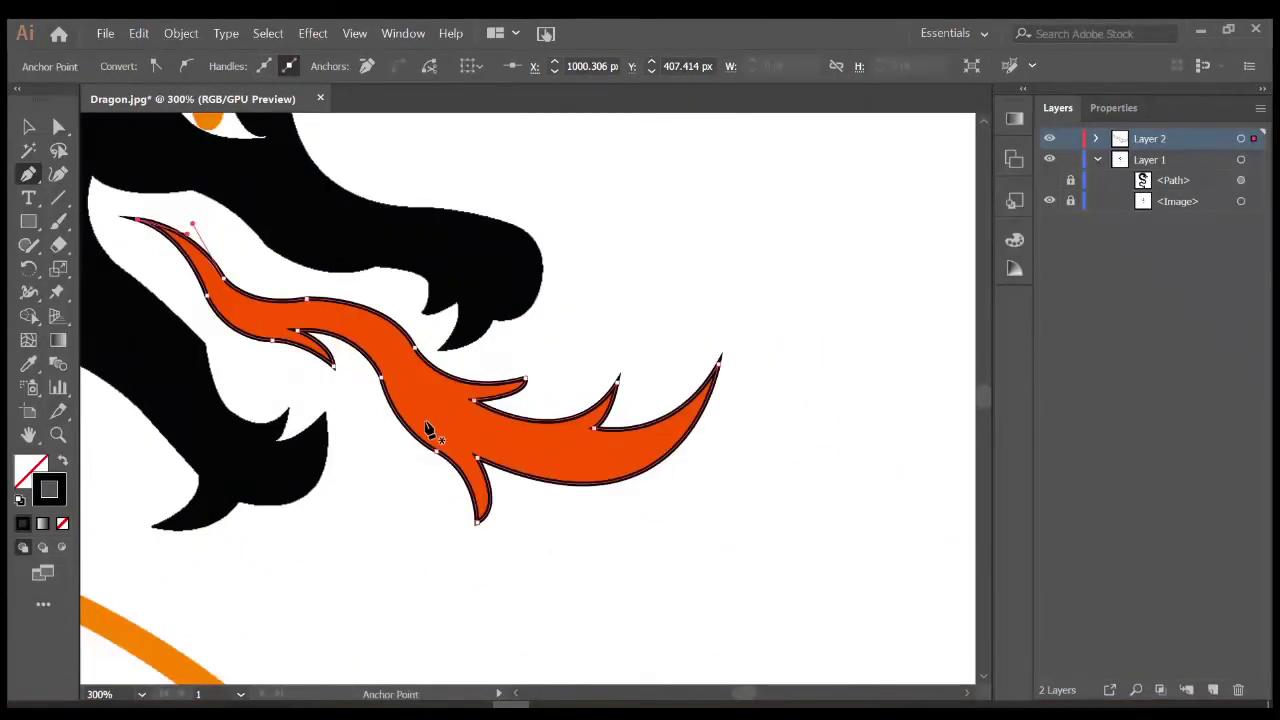
key(v)
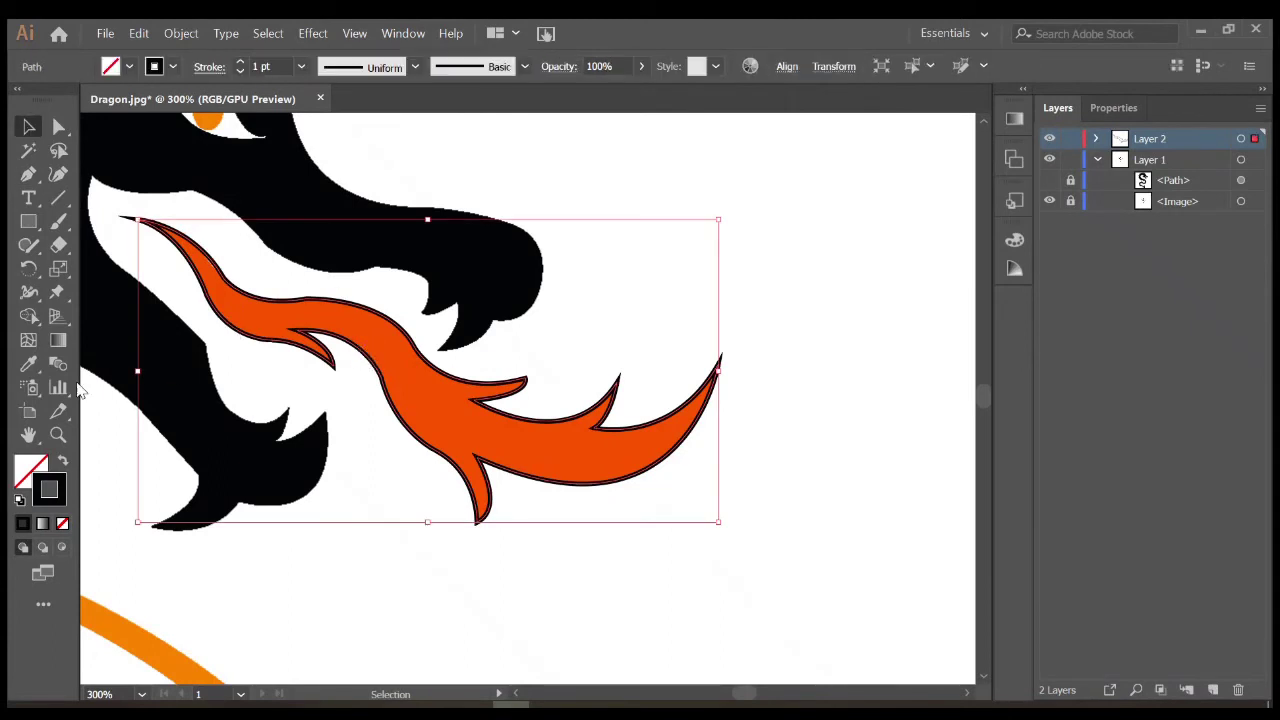
Try a gradient fill on the flame, then revert to a solid fill
click(30, 468)
click(42, 523)
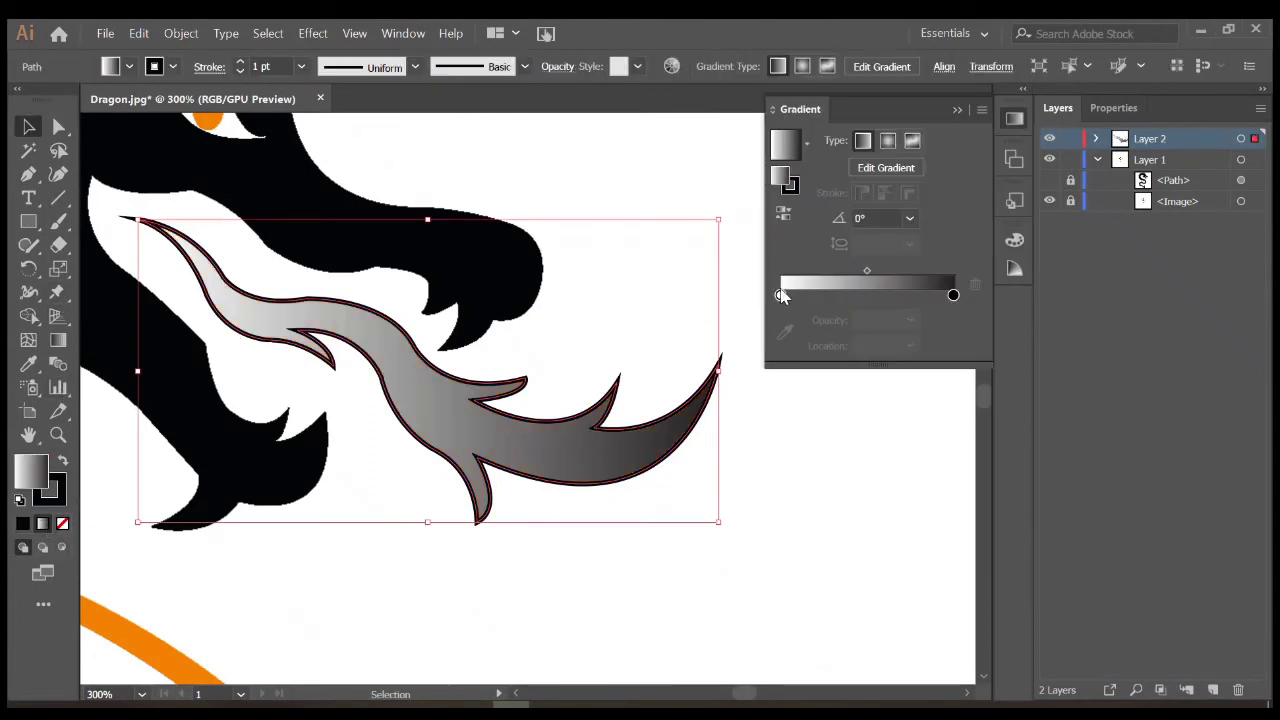
double_click(780, 295)
click(699, 364)
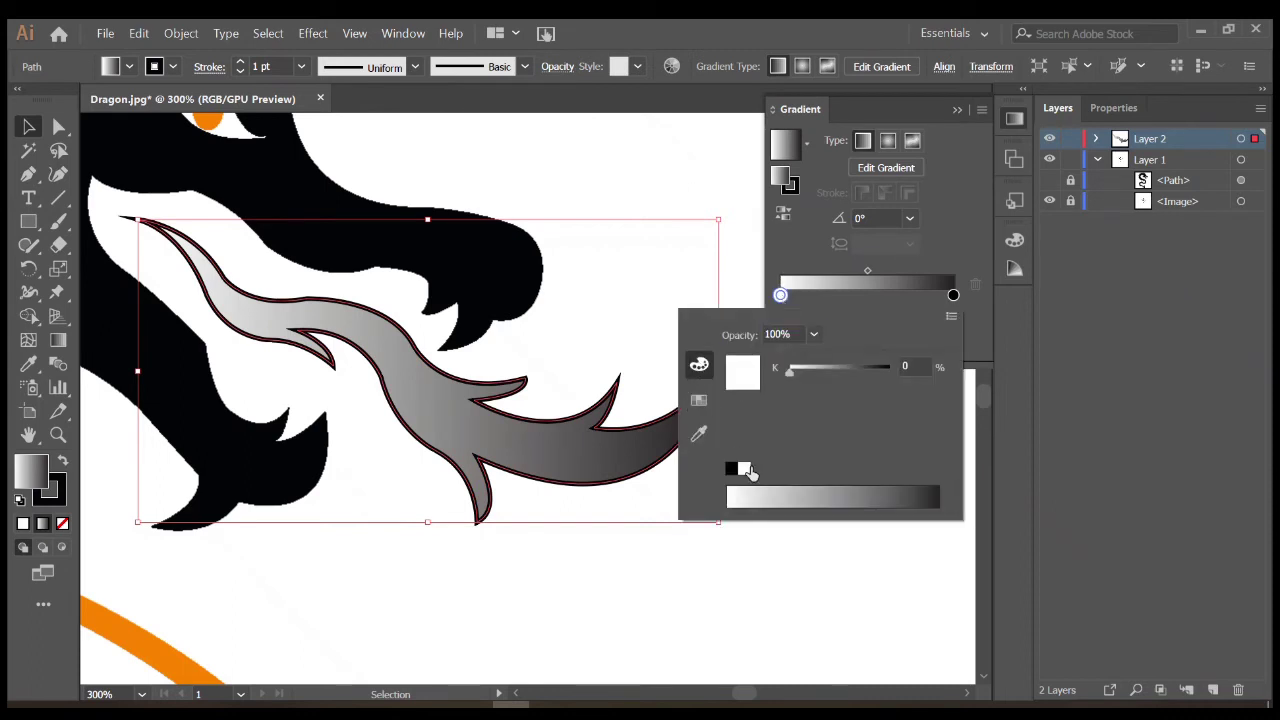
click(816, 238)
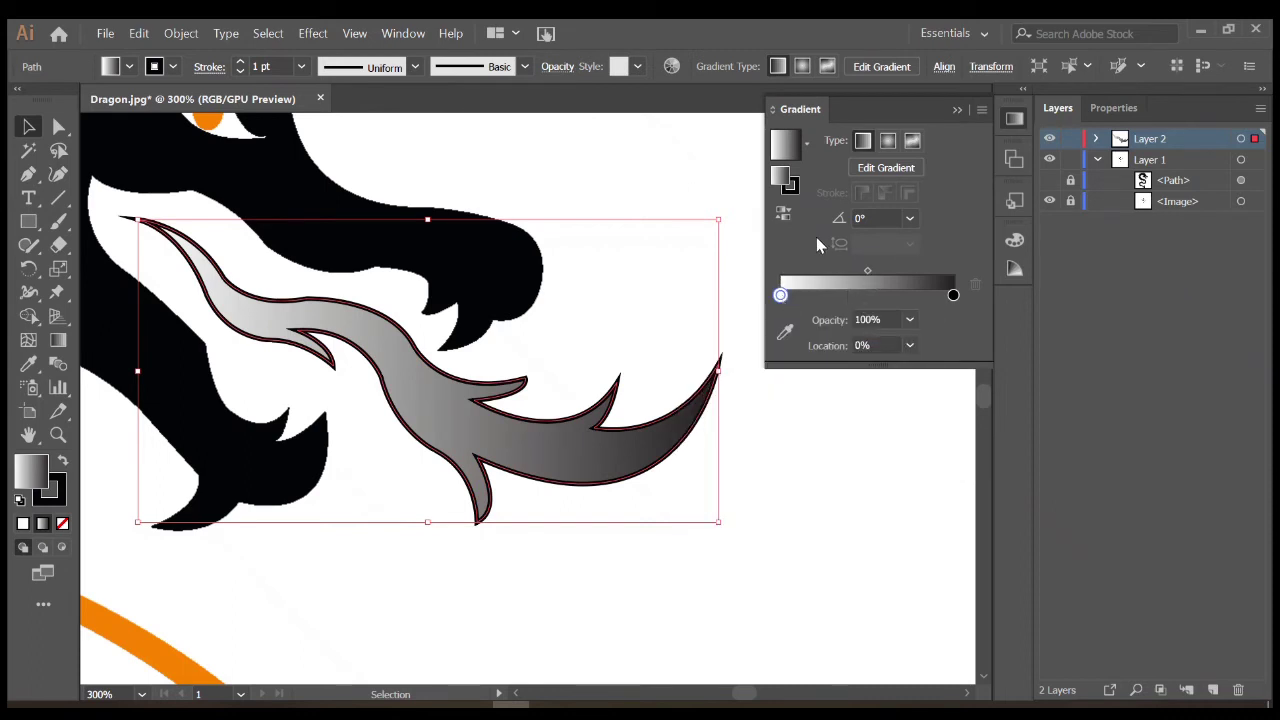
click(956, 111)
click(23, 523)
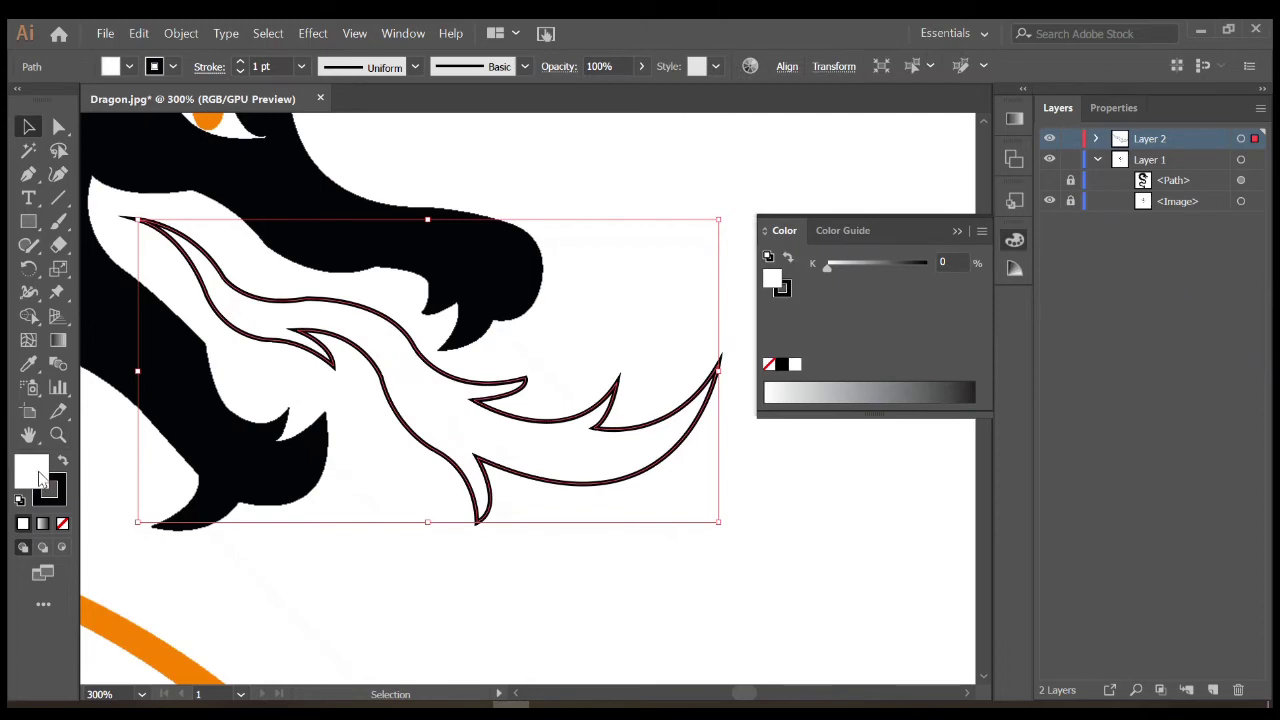
Pick a saturated orange fill for the flame in the Color Picker
double_click(31, 470)
mouse_move(312, 336)
mouse_down()
mouse_move(312, 314)
mouse_move(314, 329)
mouse_up()
click(232, 140)
click(240, 128)
click(280, 100)
click(494, 100)
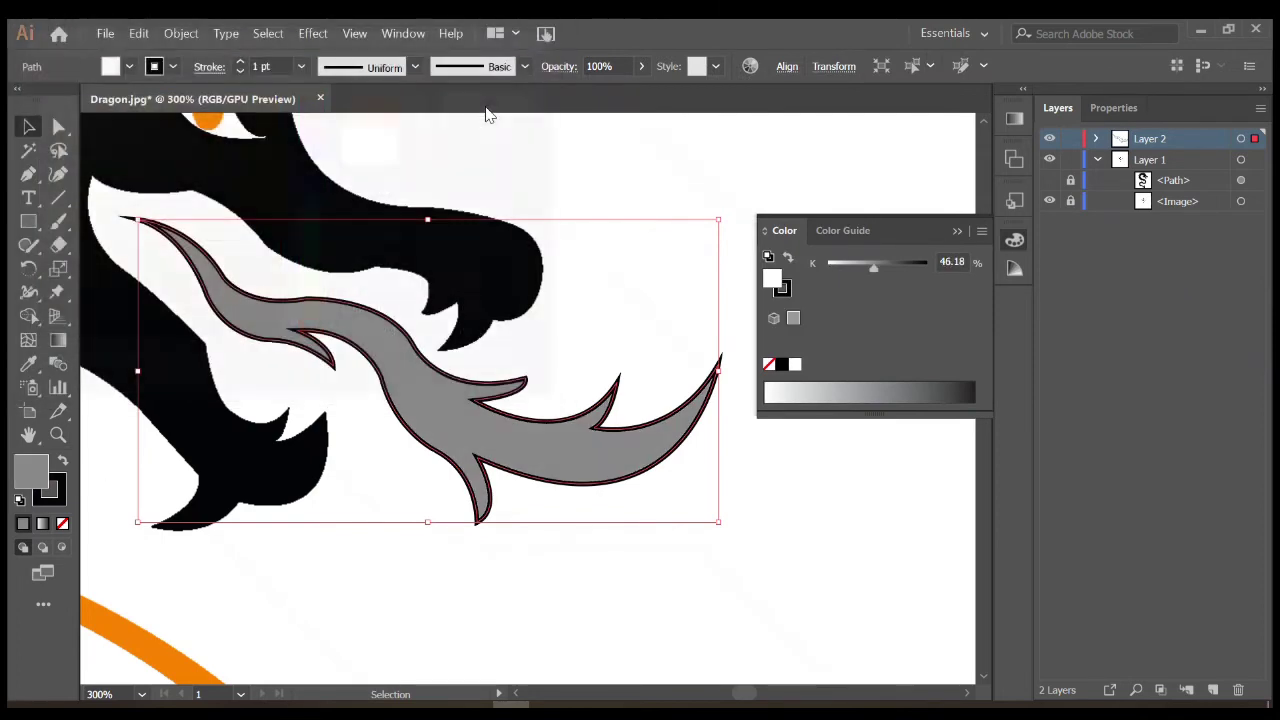
double_click(37, 477)
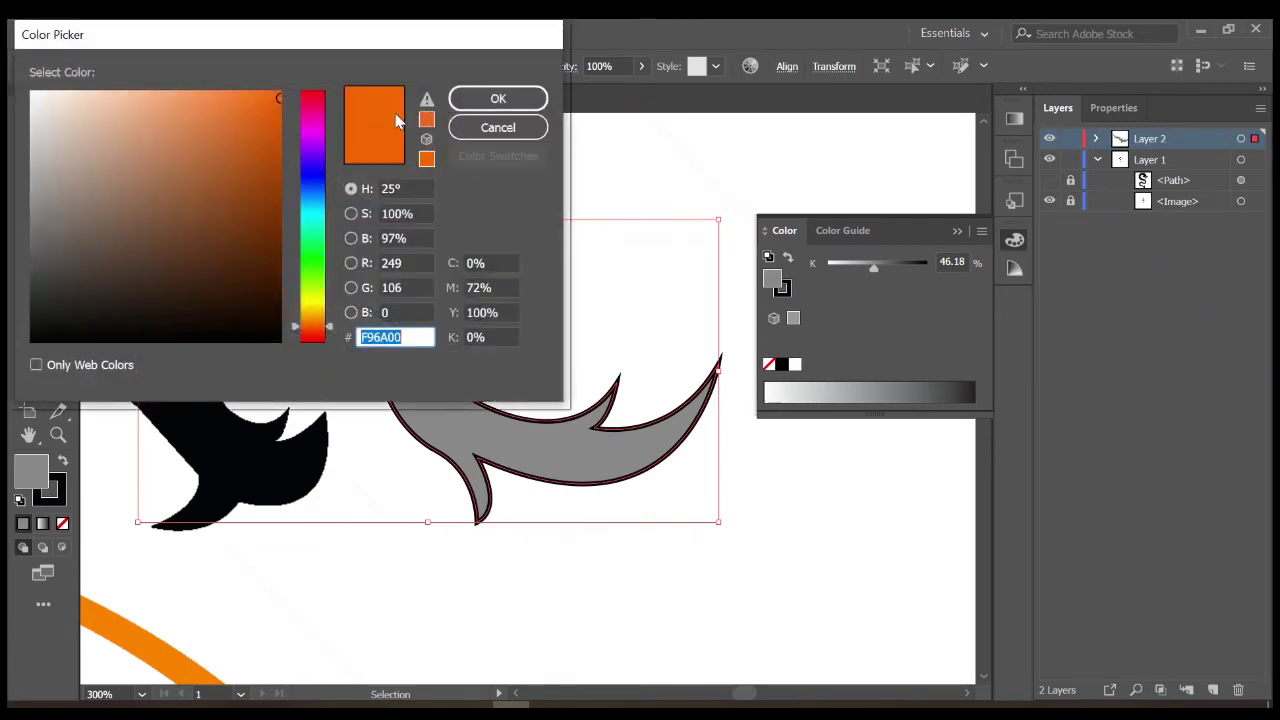
click(498, 98)
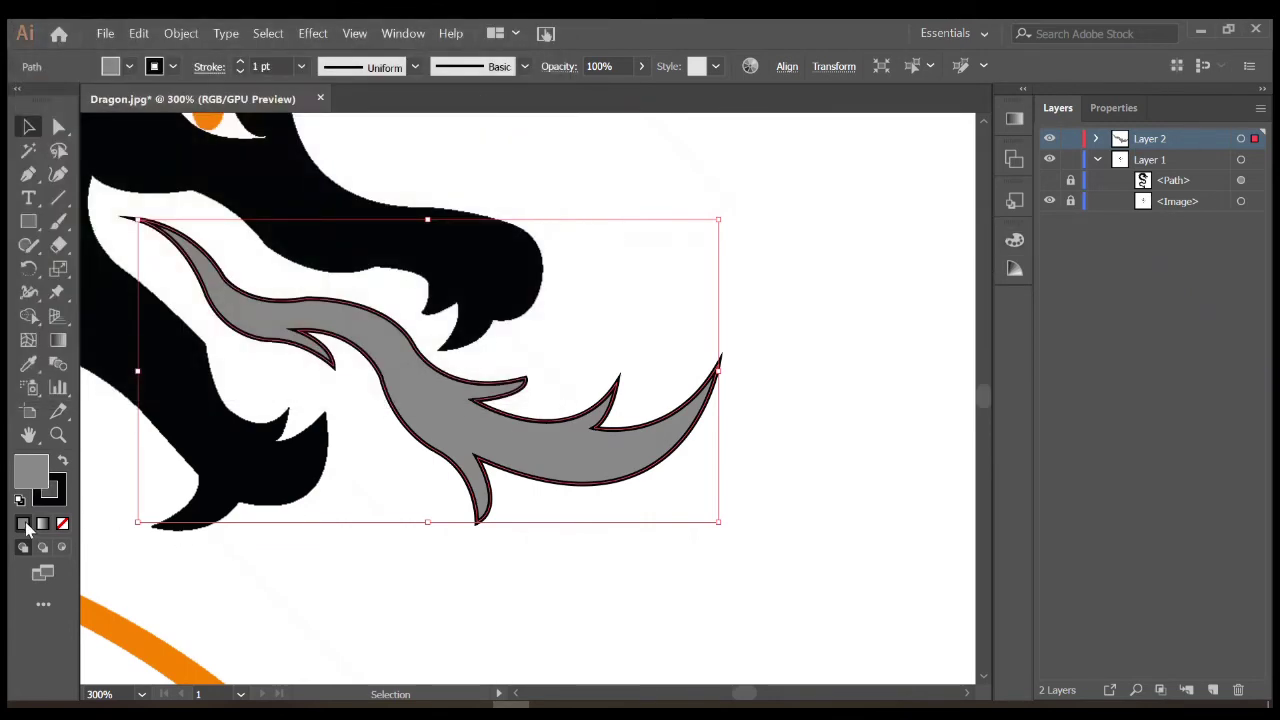
double_click(37, 478)
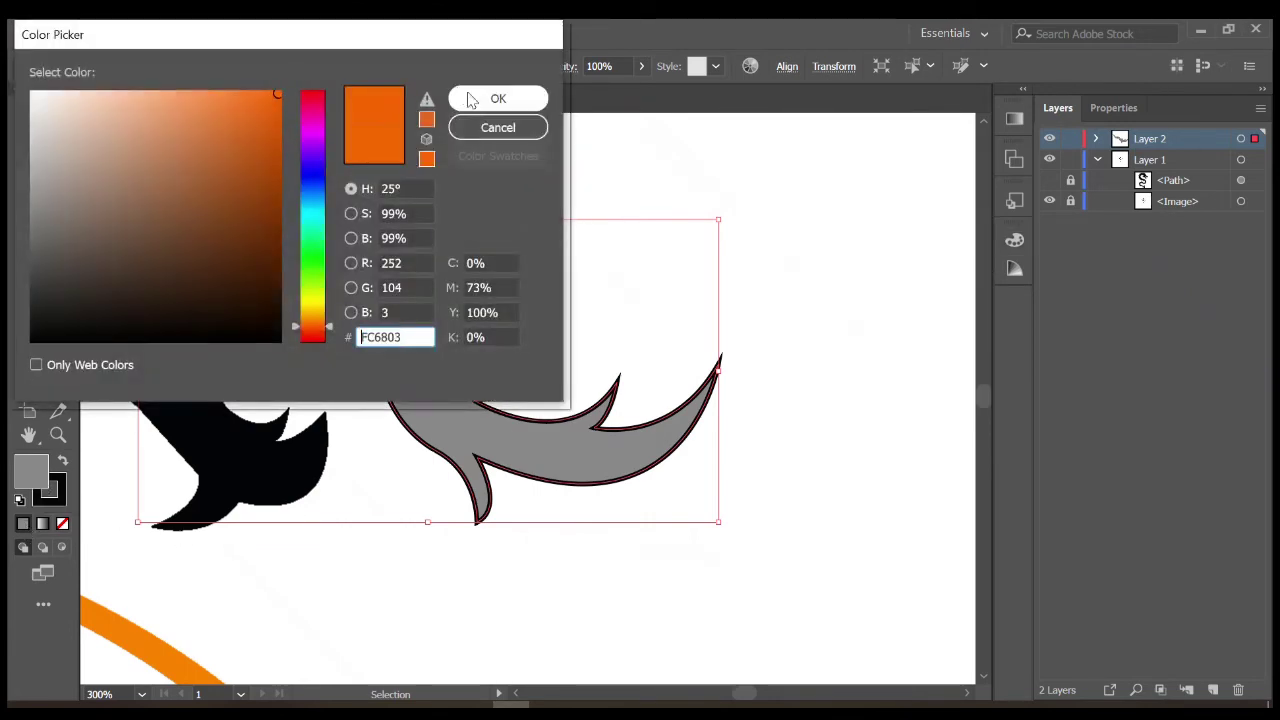
click(498, 98)
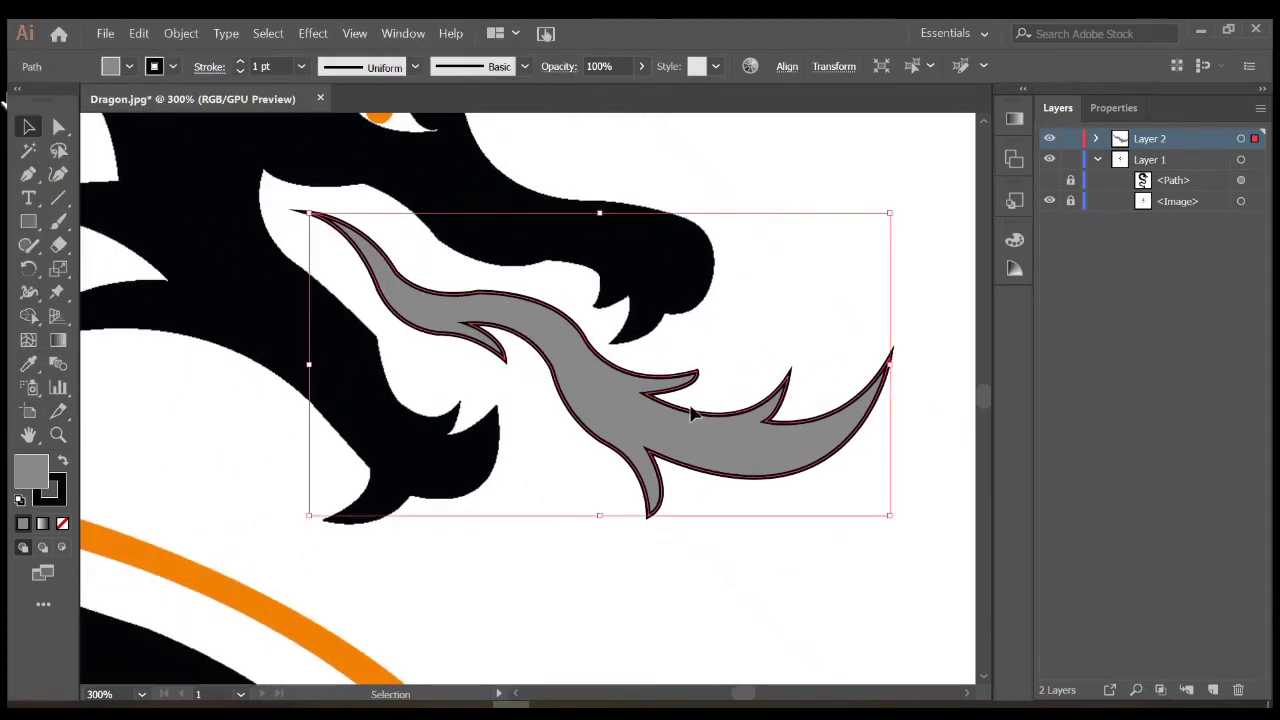
Eyedropper the reference flame's orange onto the path with no stroke, and lock Layer 2
click(29, 364)
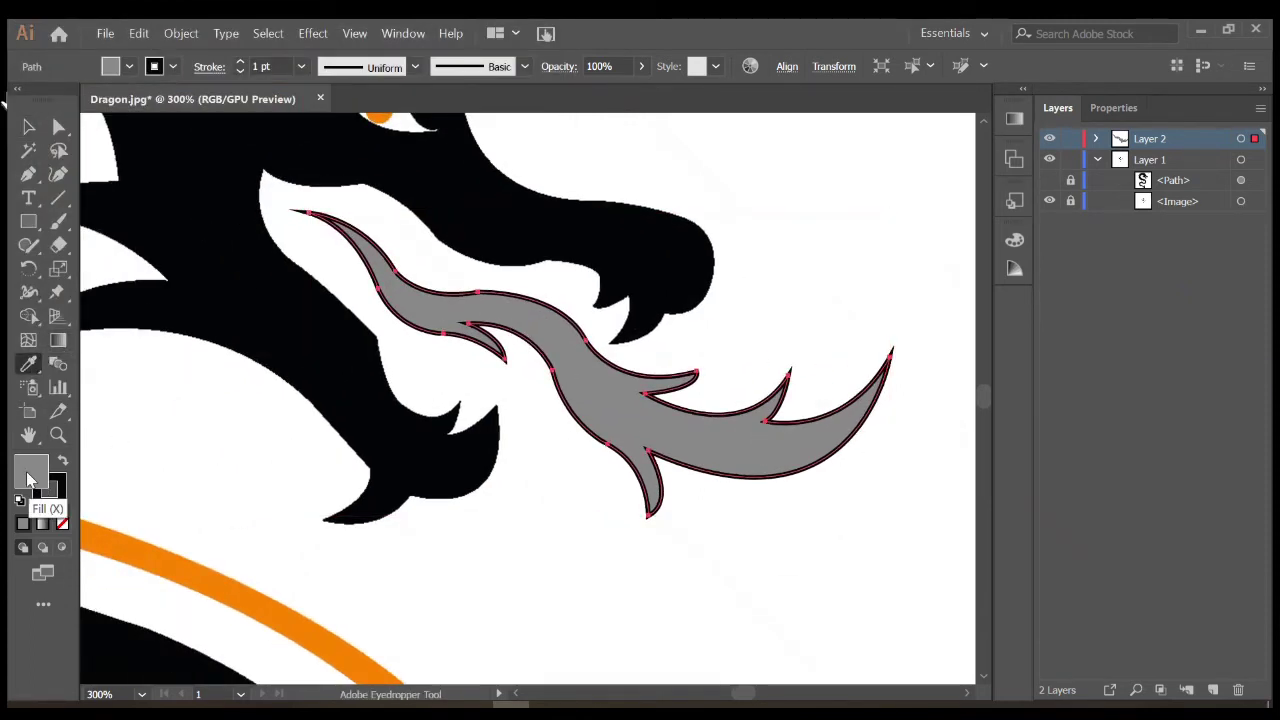
double_click(30, 470)
key(Escape)
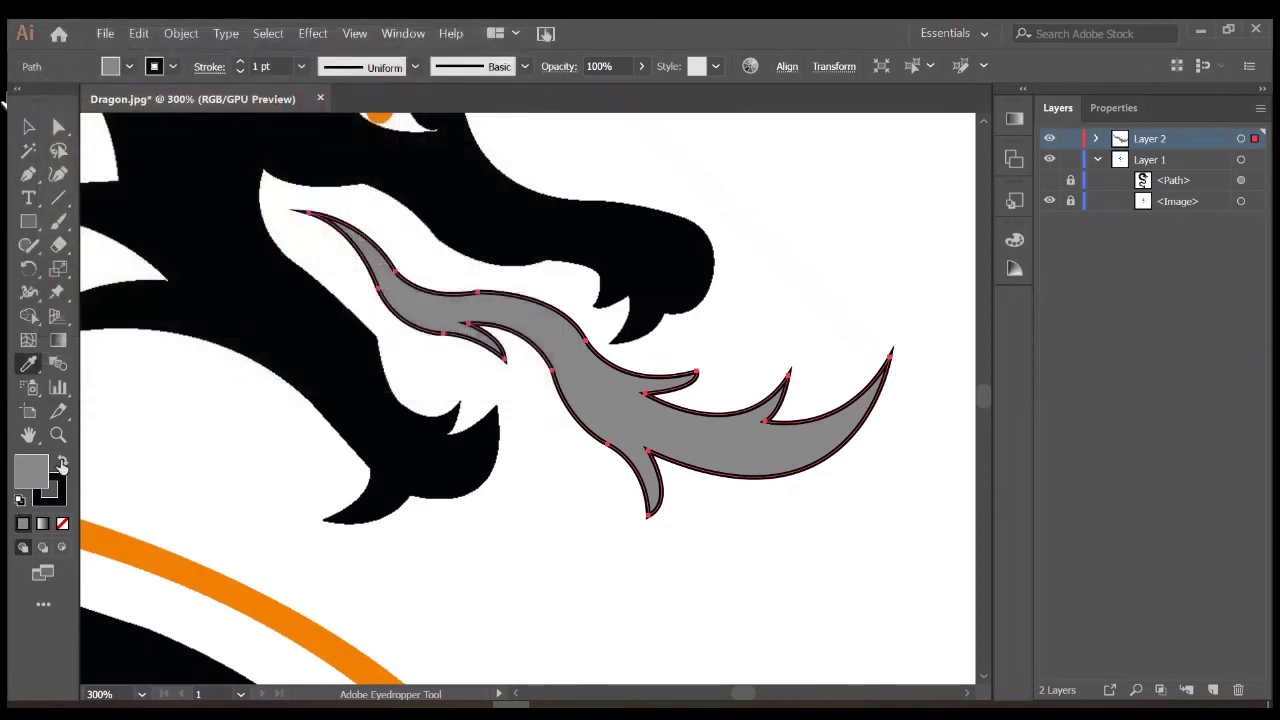
click(61, 463)
click(61, 463)
click(63, 524)
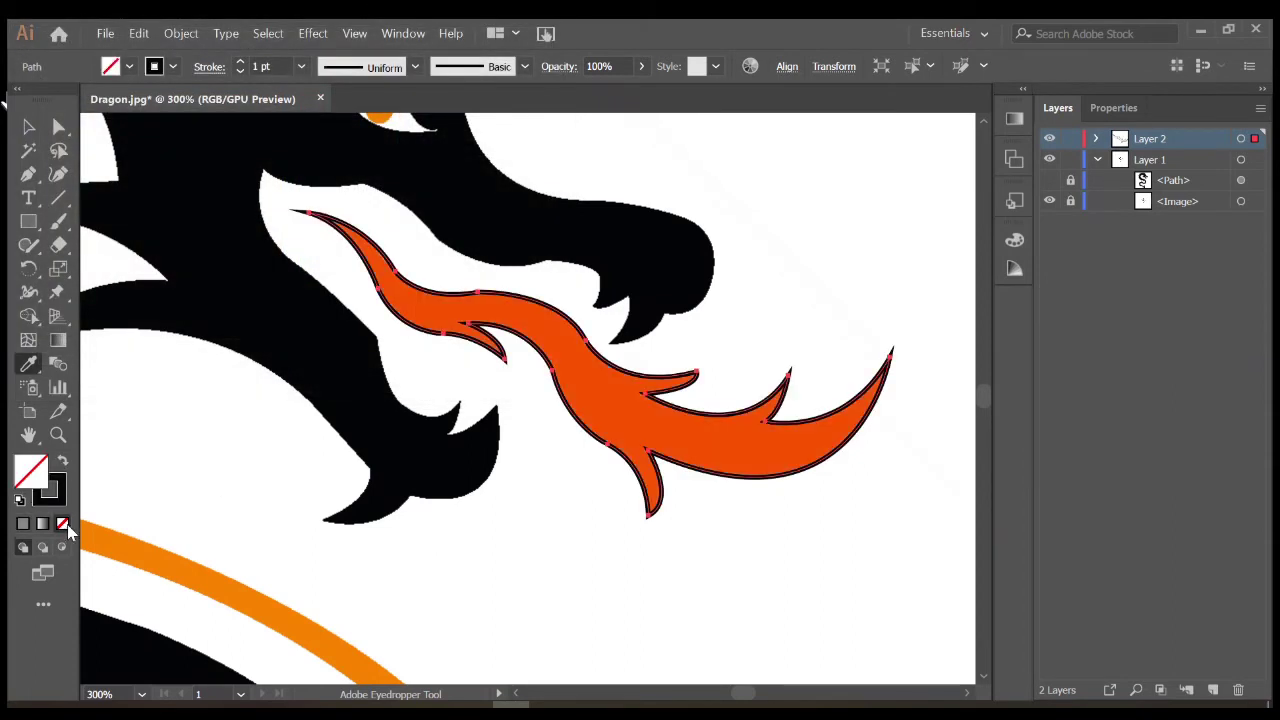
click(405, 312)
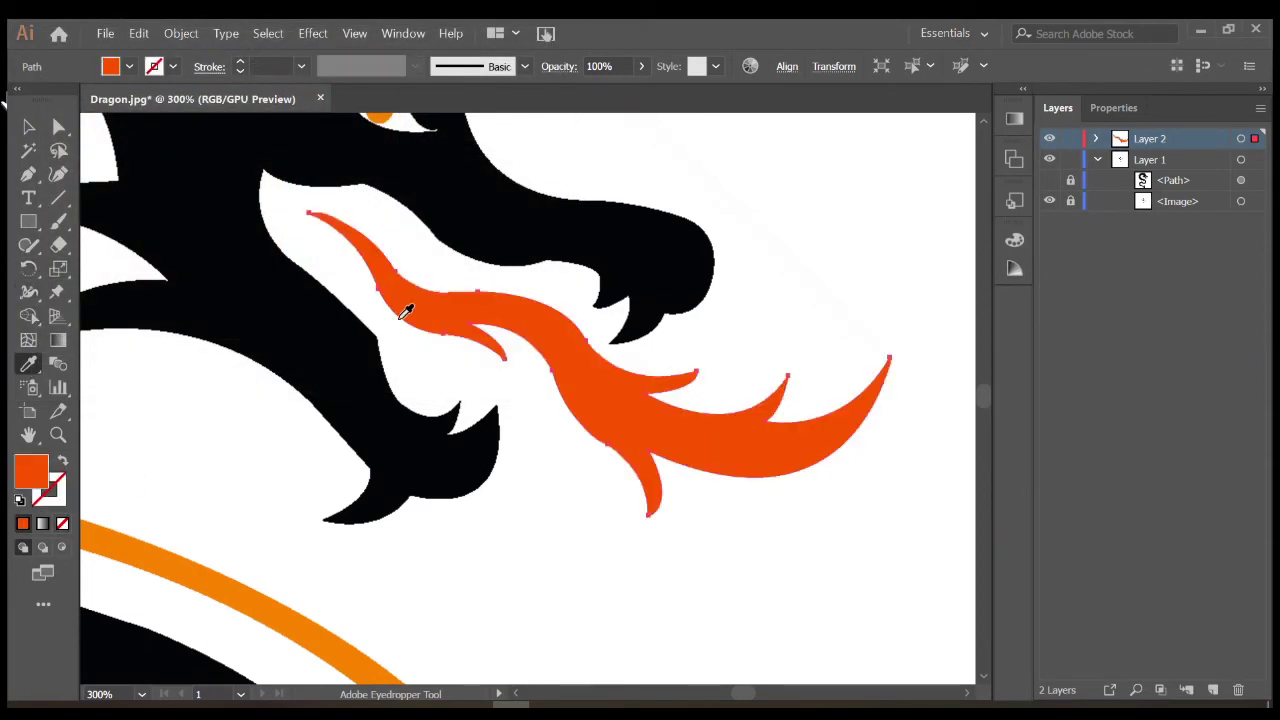
click(1070, 138)
Zoom in on the eye and add a new Layer 3 for it
scroll(392, 342, up, 2)
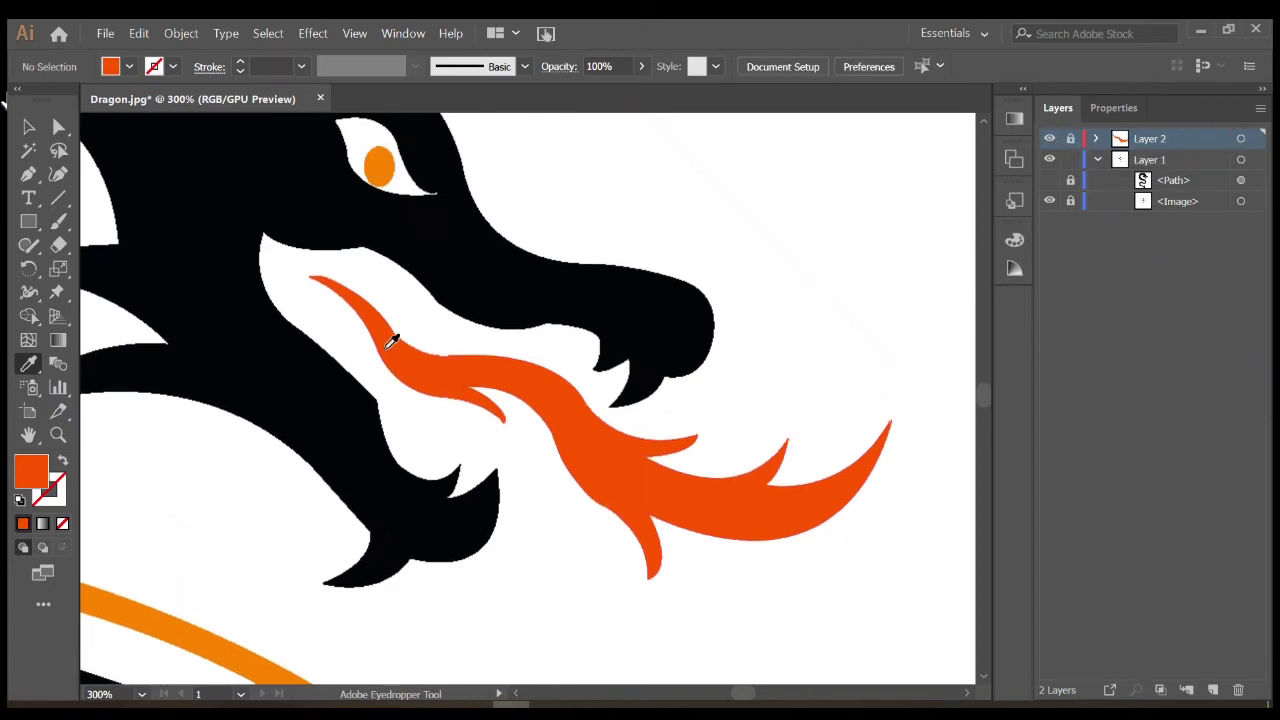
scroll(336, 184, up, 1)
scroll(450, 300, up, 1)
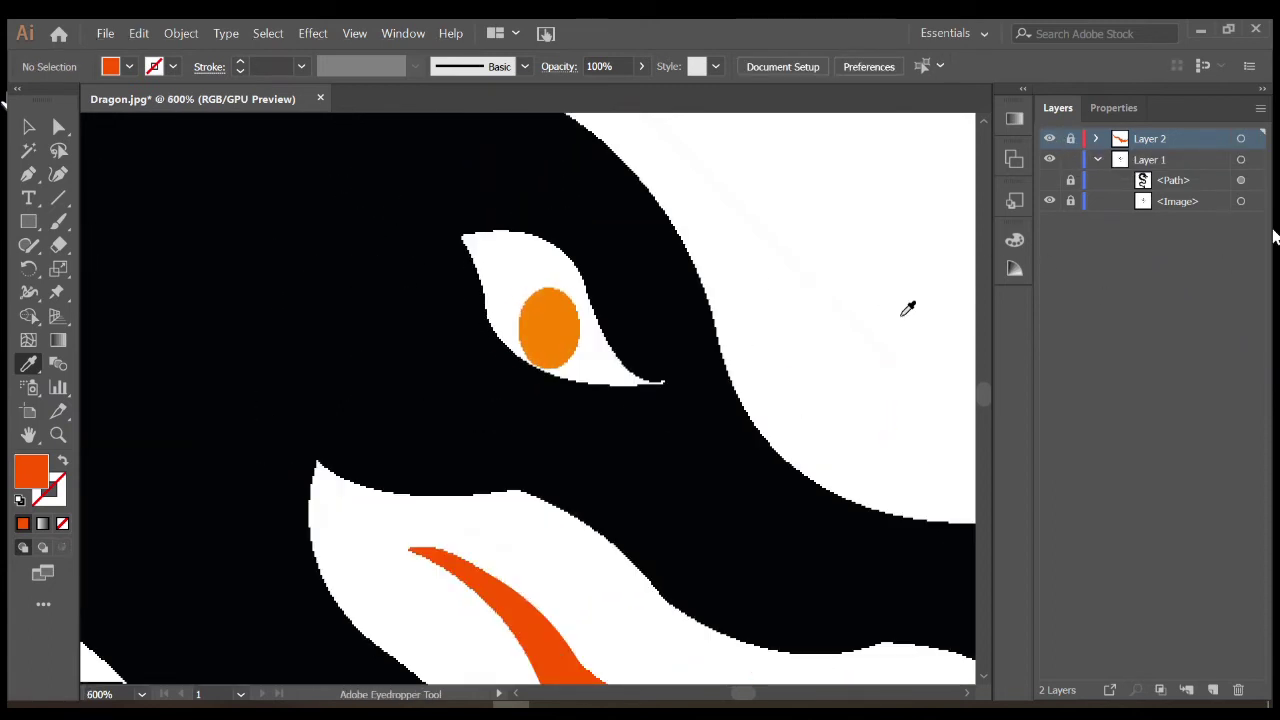
key(p)
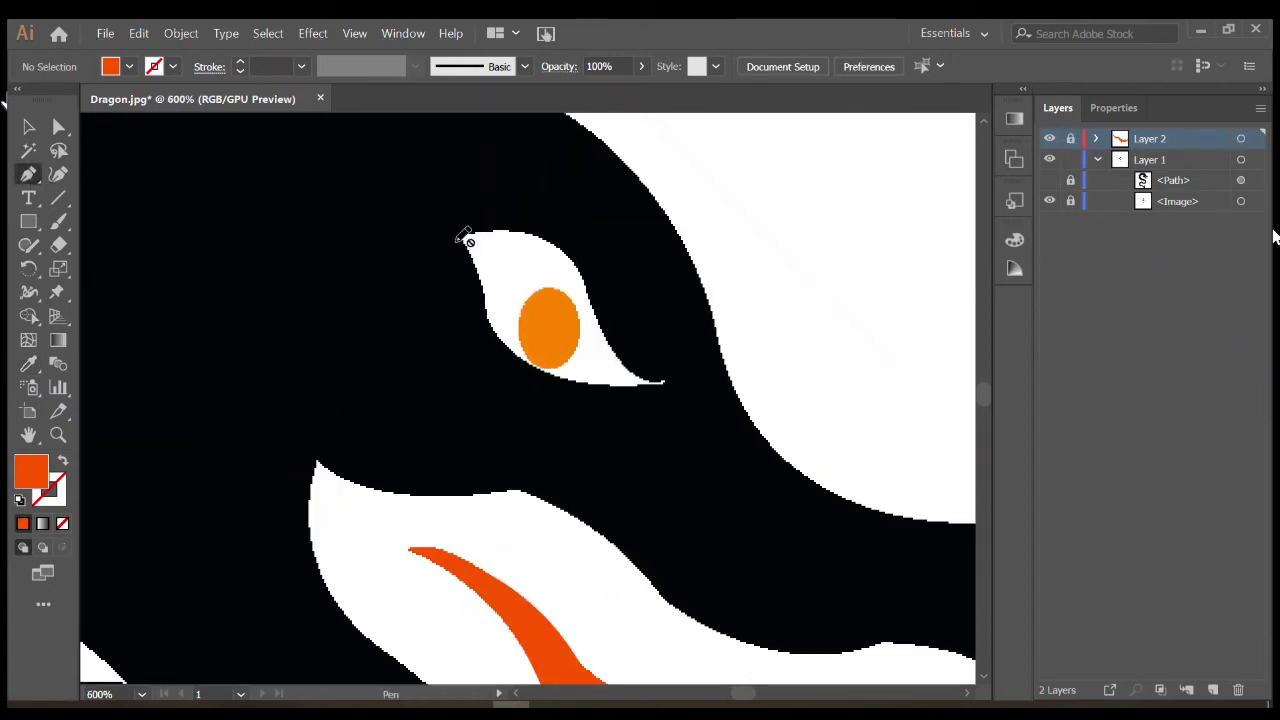
click(1215, 689)
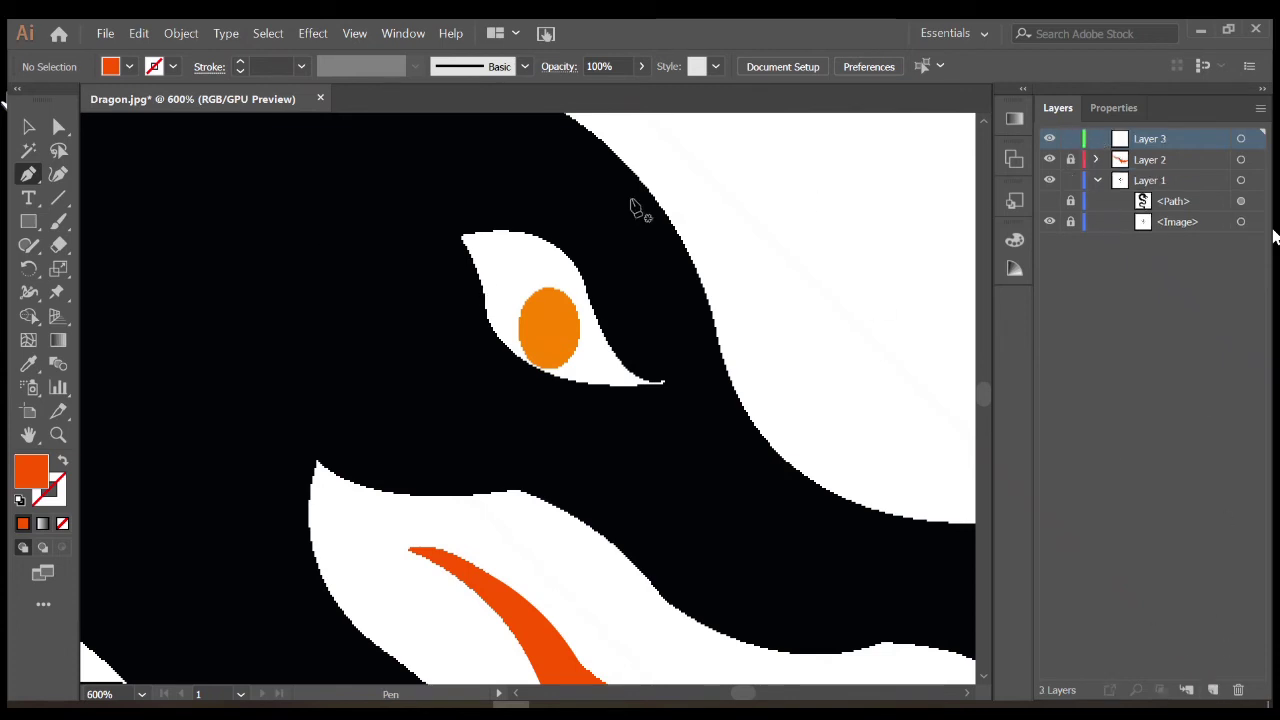
Trace a closed, stroke-only Pen outline around the eye white
click(461, 239)
drag(484, 287, 523, 322)
click(486, 350)
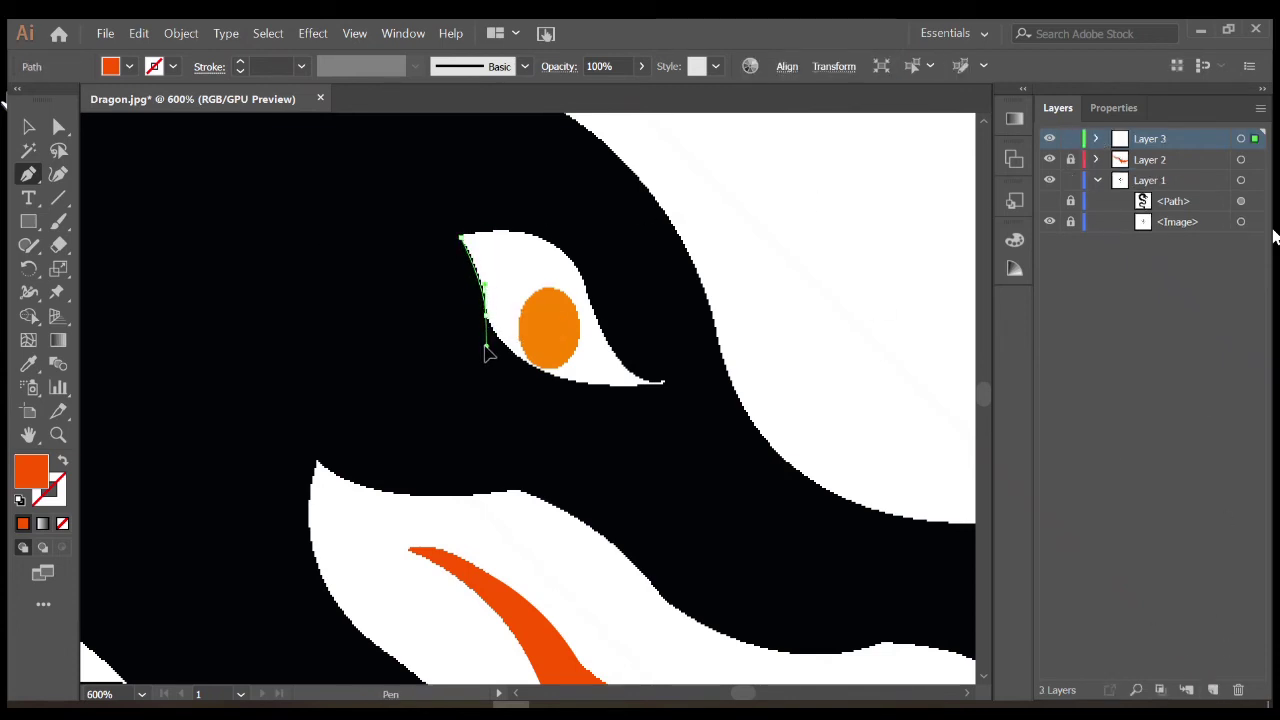
mouse_move(663, 382)
mouse_down()
mouse_move(710, 342)
mouse_move(807, 357)
mouse_up()
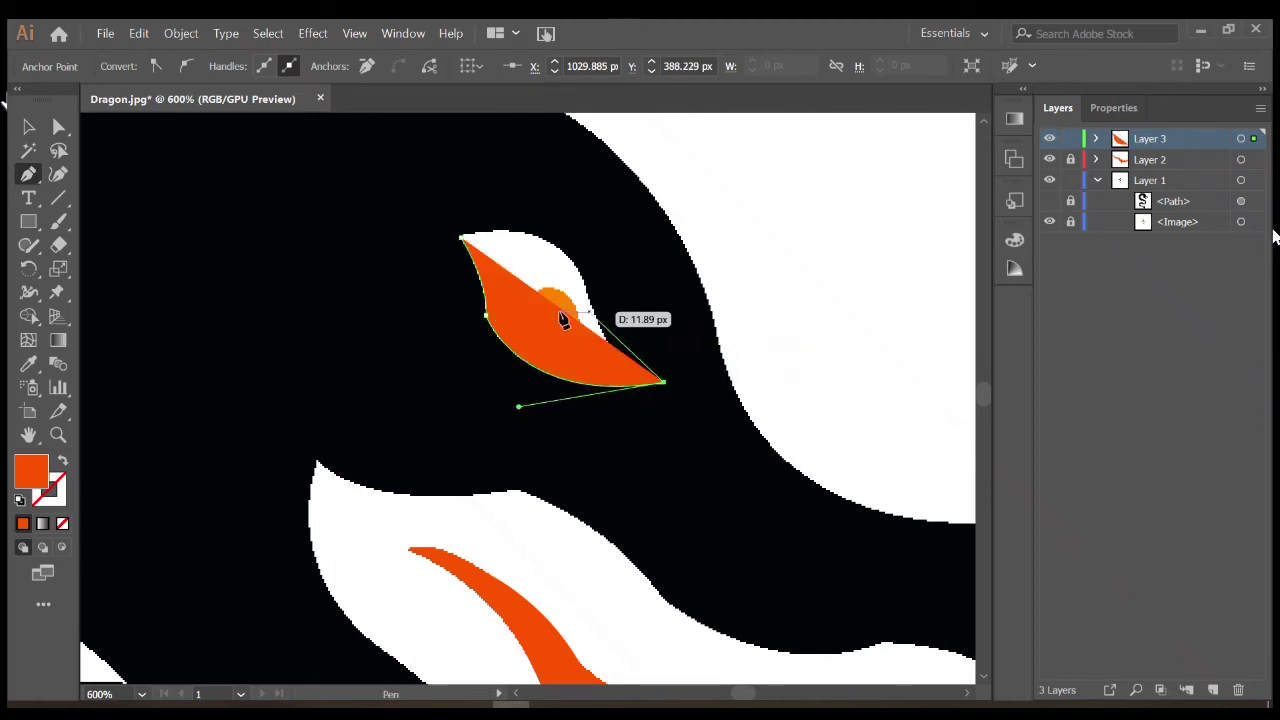
click(62, 460)
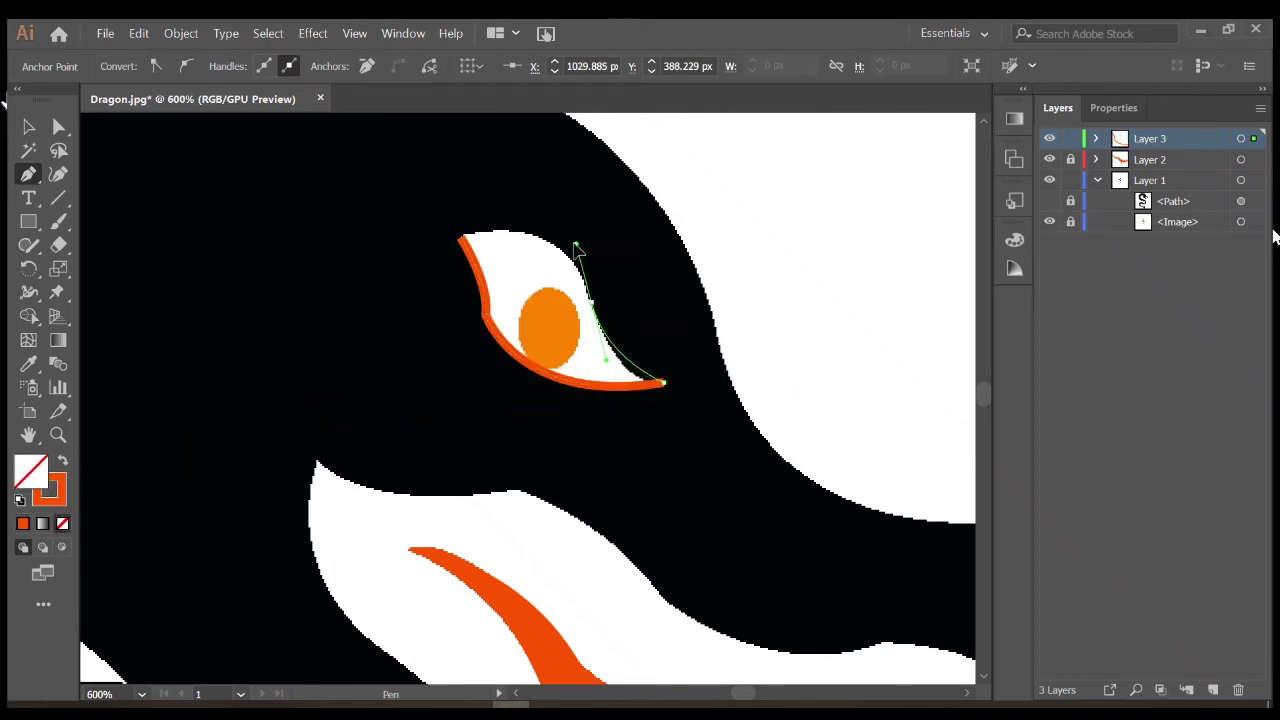
click(592, 301)
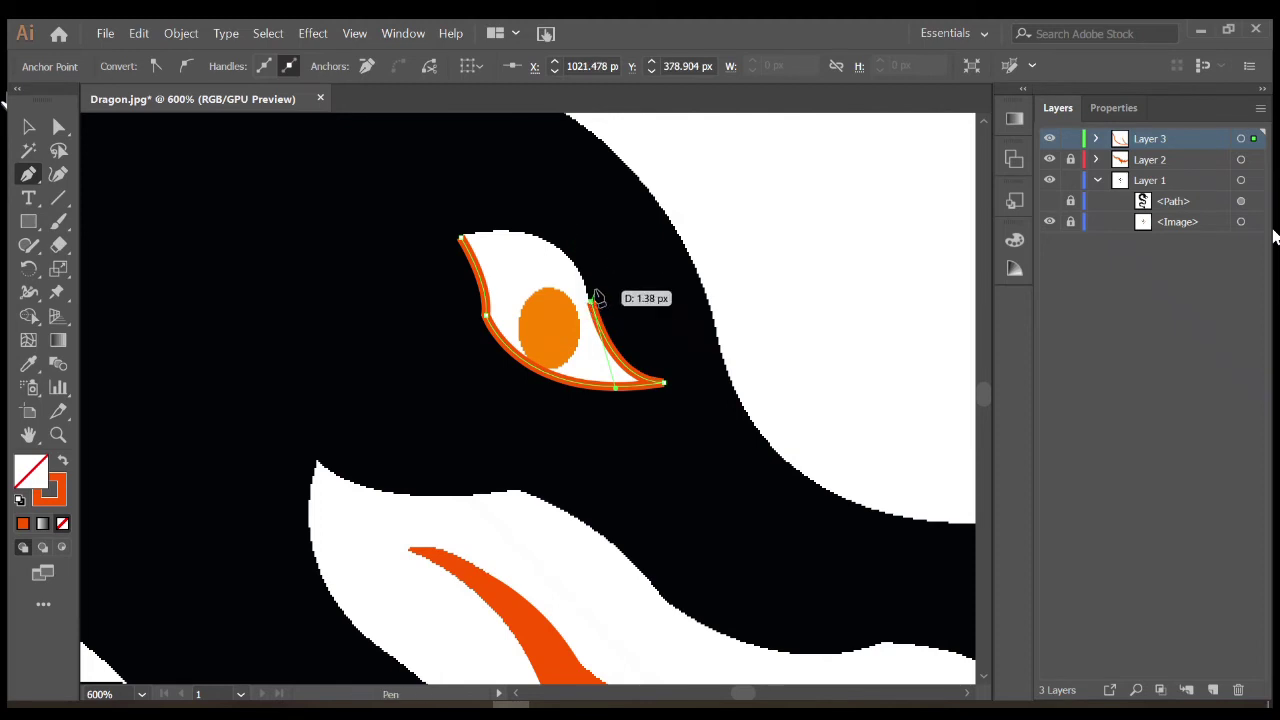
drag(461, 238, 346, 270)
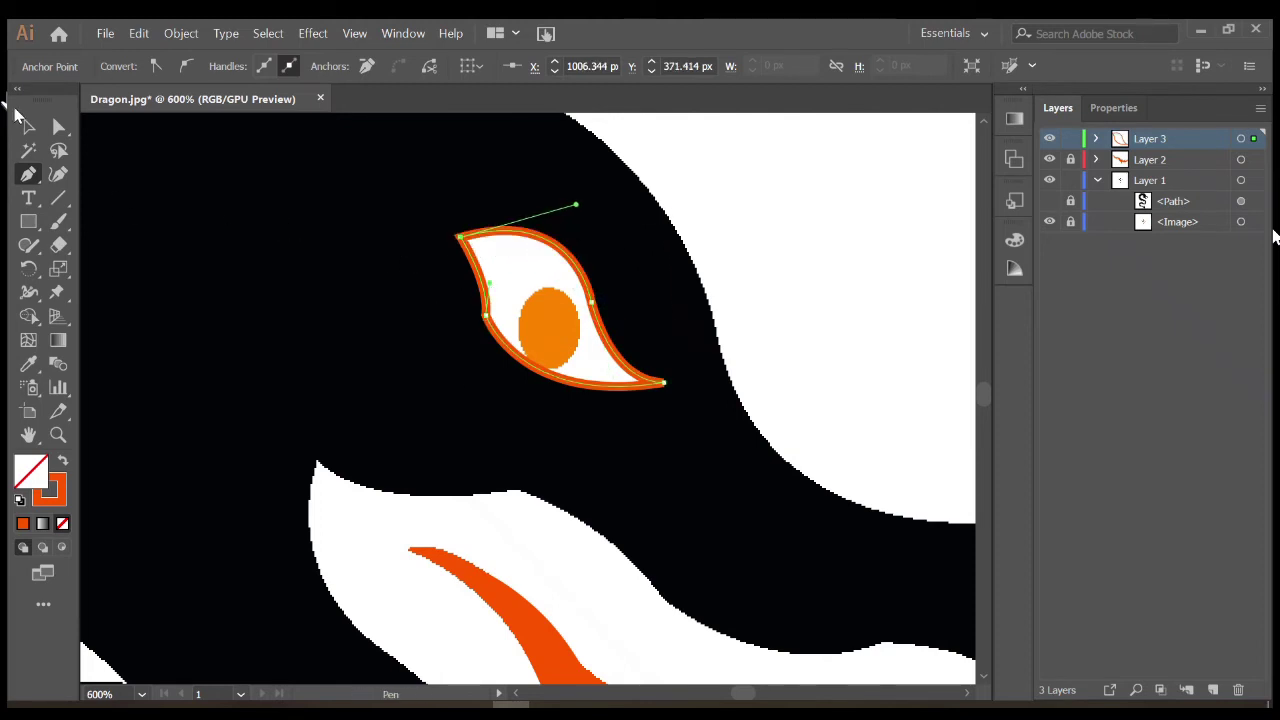
Reshape the eye outline's left and lower-right curves with Direct Selection
key(a)
click(486, 286)
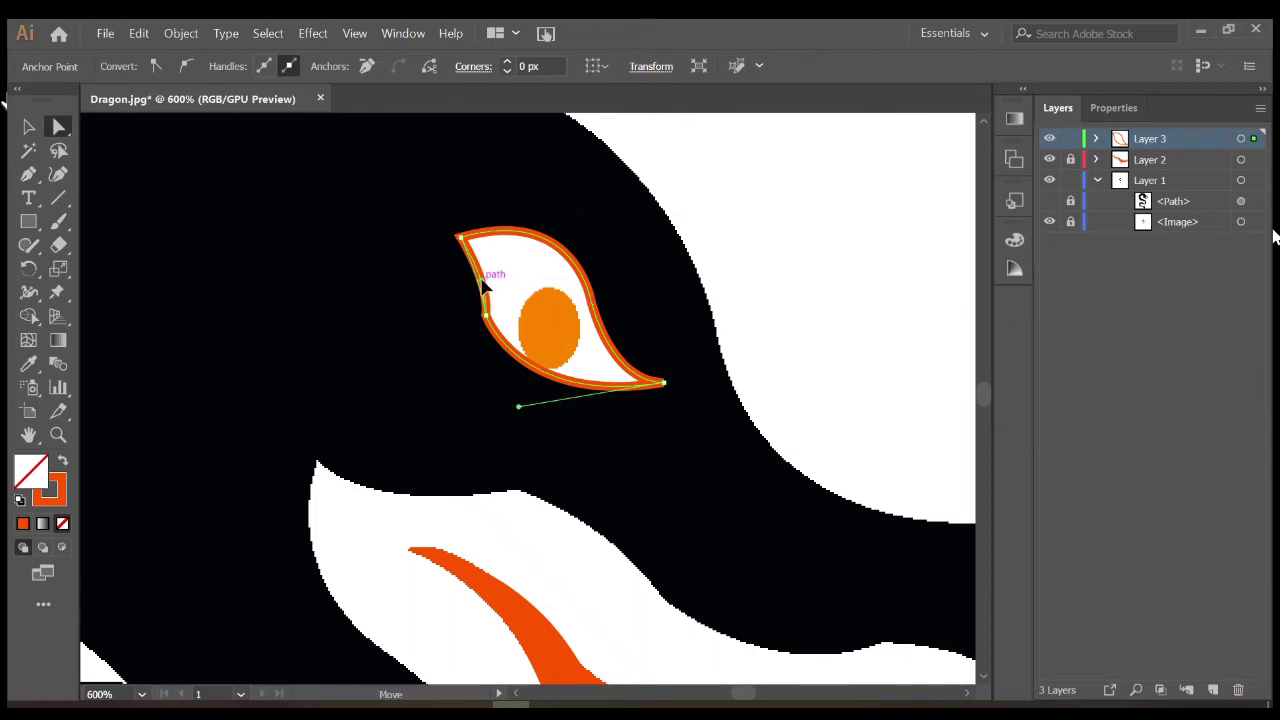
click(486, 300)
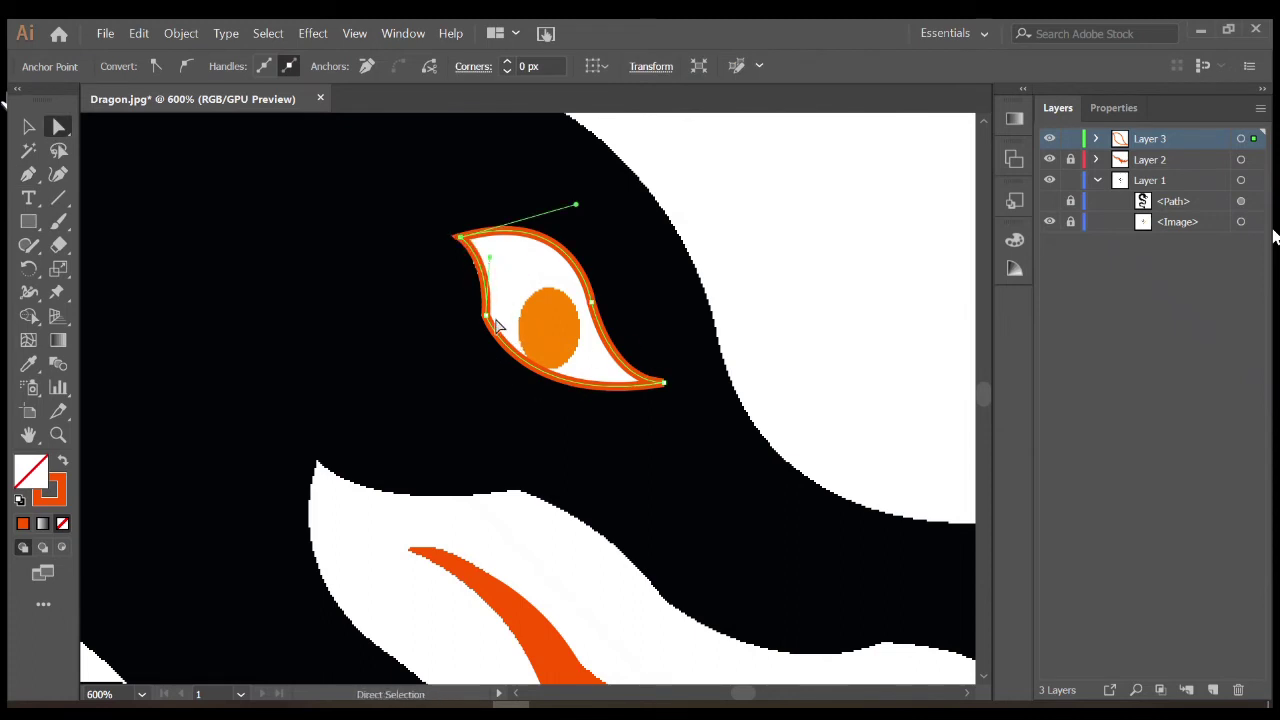
drag(662, 383, 528, 418)
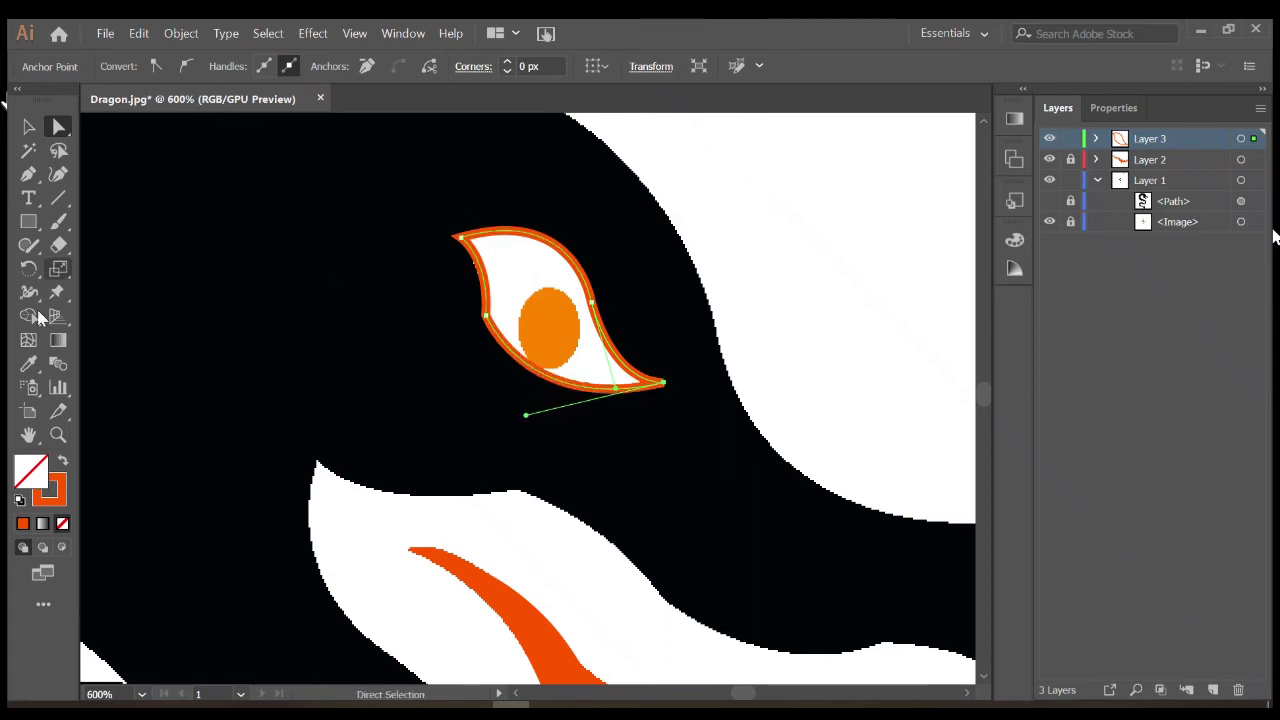
Fill the eye outline with the image's white and hide Layer 3
key(v)
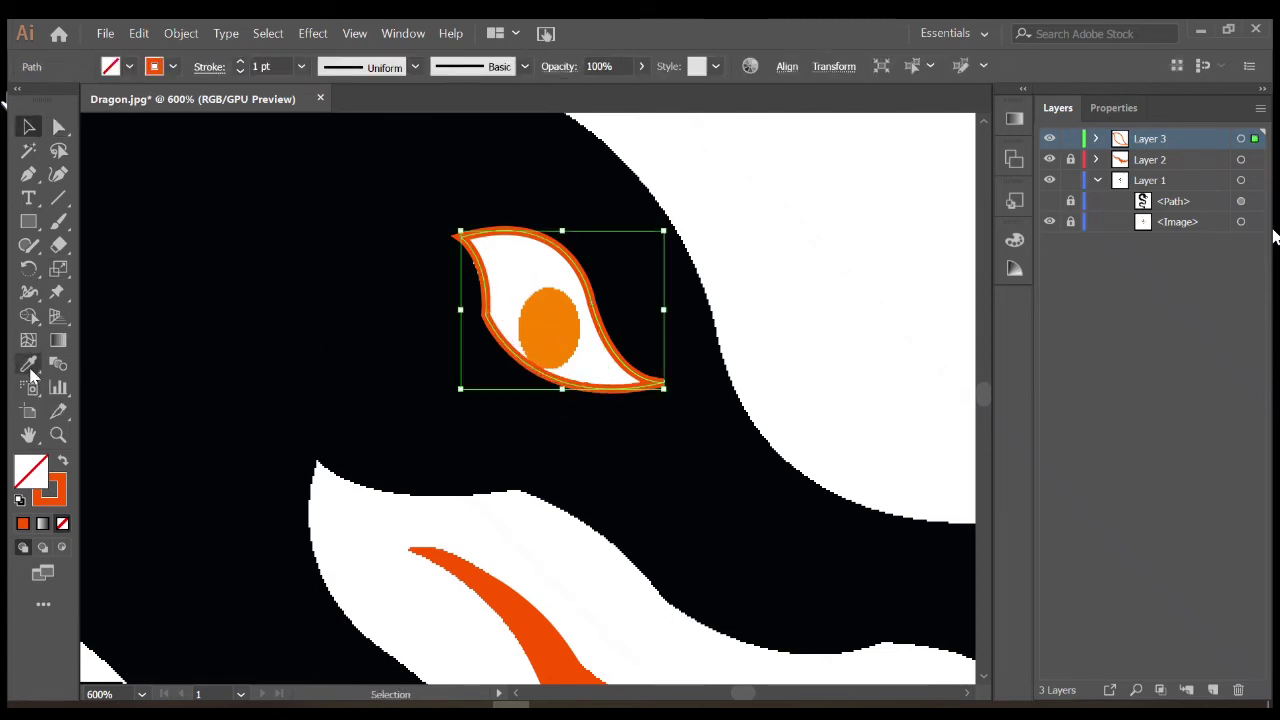
click(29, 366)
click(509, 267)
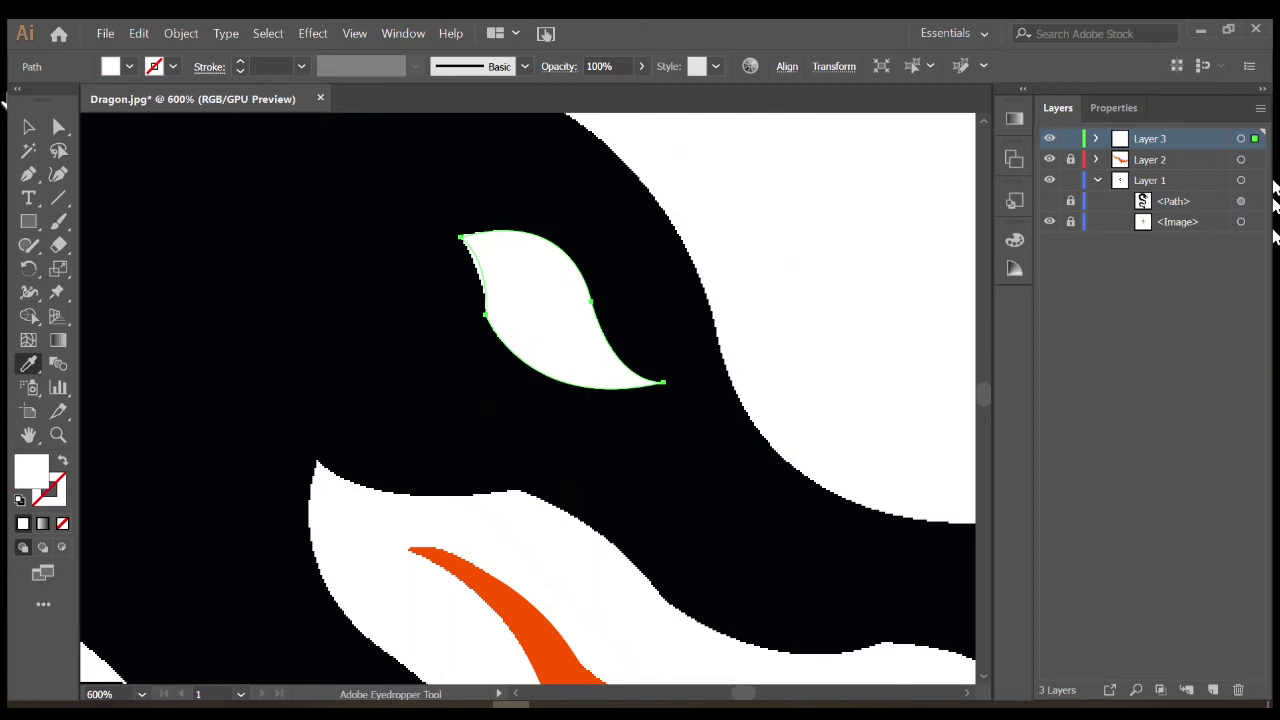
click(1050, 139)
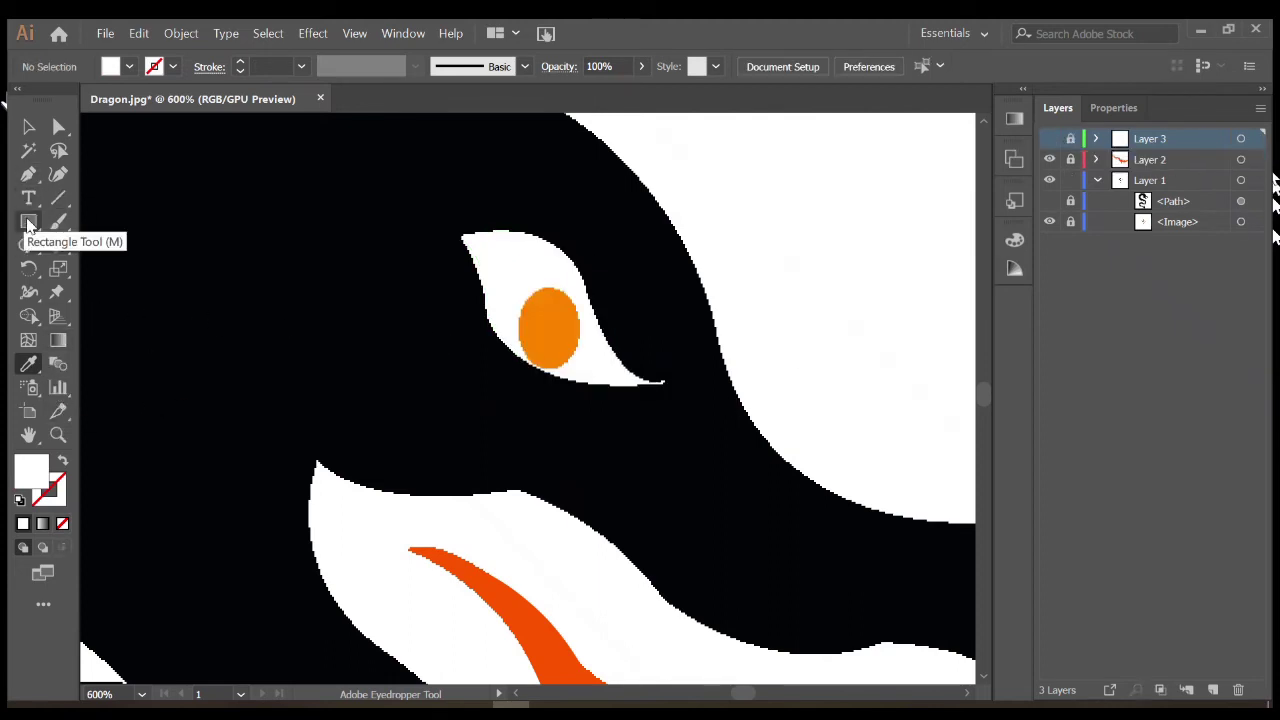
On a new Layer 4, draw an ellipse over the orange pupil
drag(28, 224, 98, 268)
click(1213, 690)
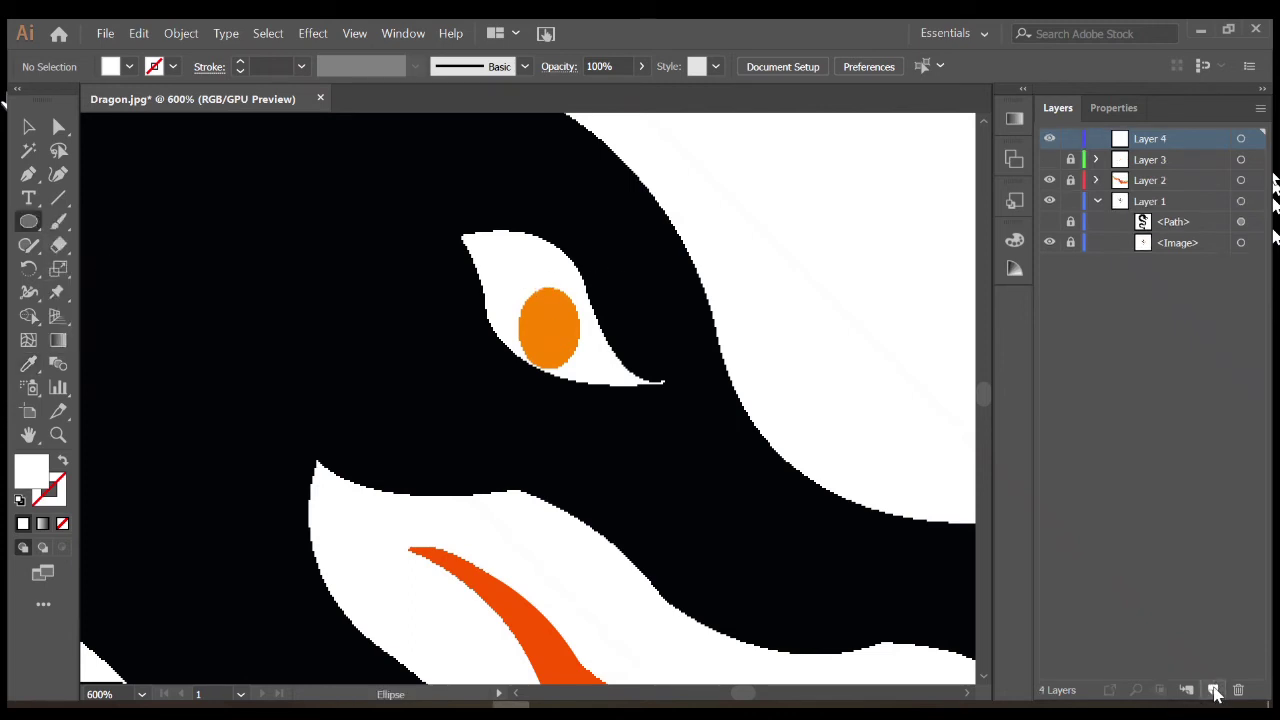
drag(541, 291, 590, 376)
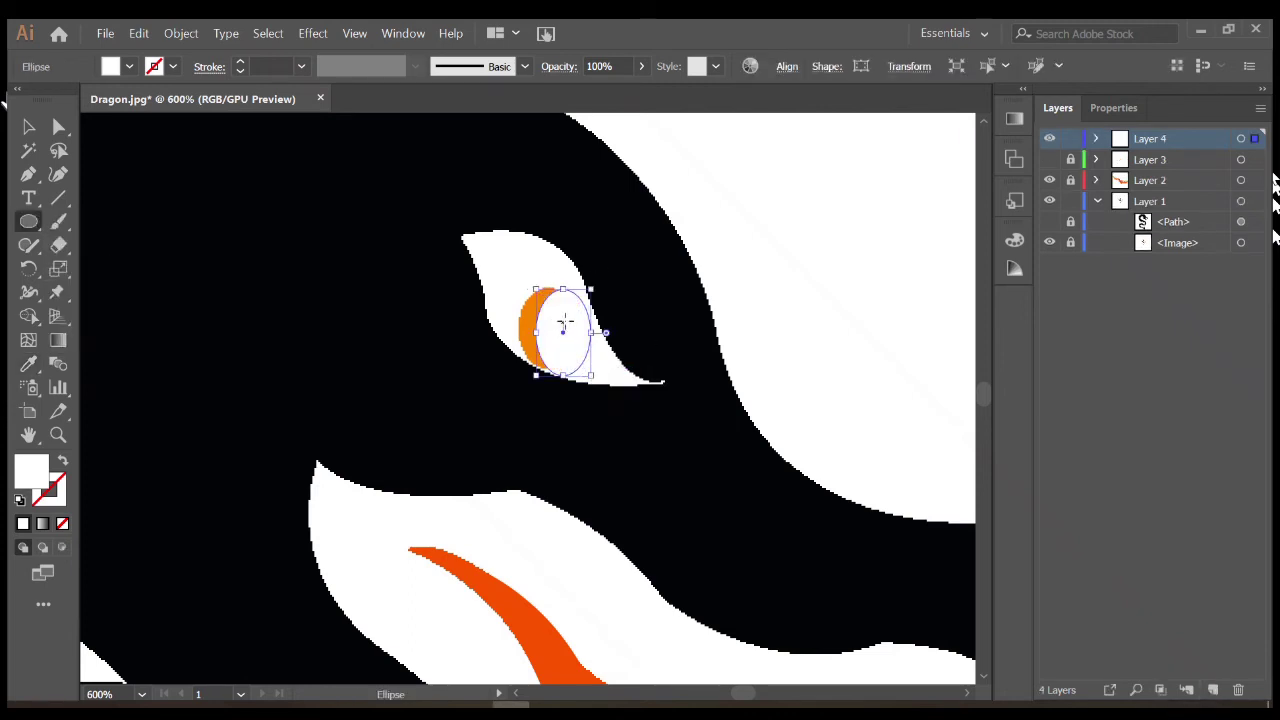
Fill the pupil oval with the image's orange and nudge it onto the pupil
click(28, 364)
click(531, 316)
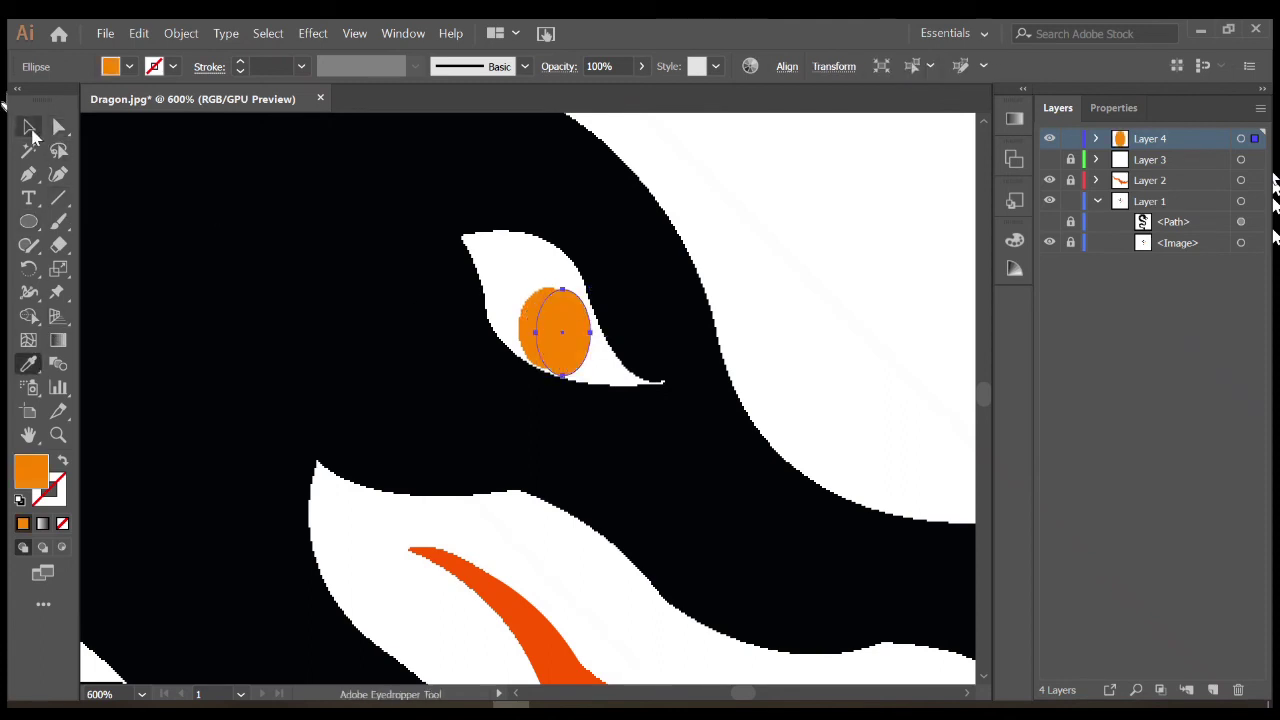
click(28, 127)
mouse_move(565, 324)
mouse_down()
mouse_move(582, 331)
mouse_move(517, 330)
mouse_up()
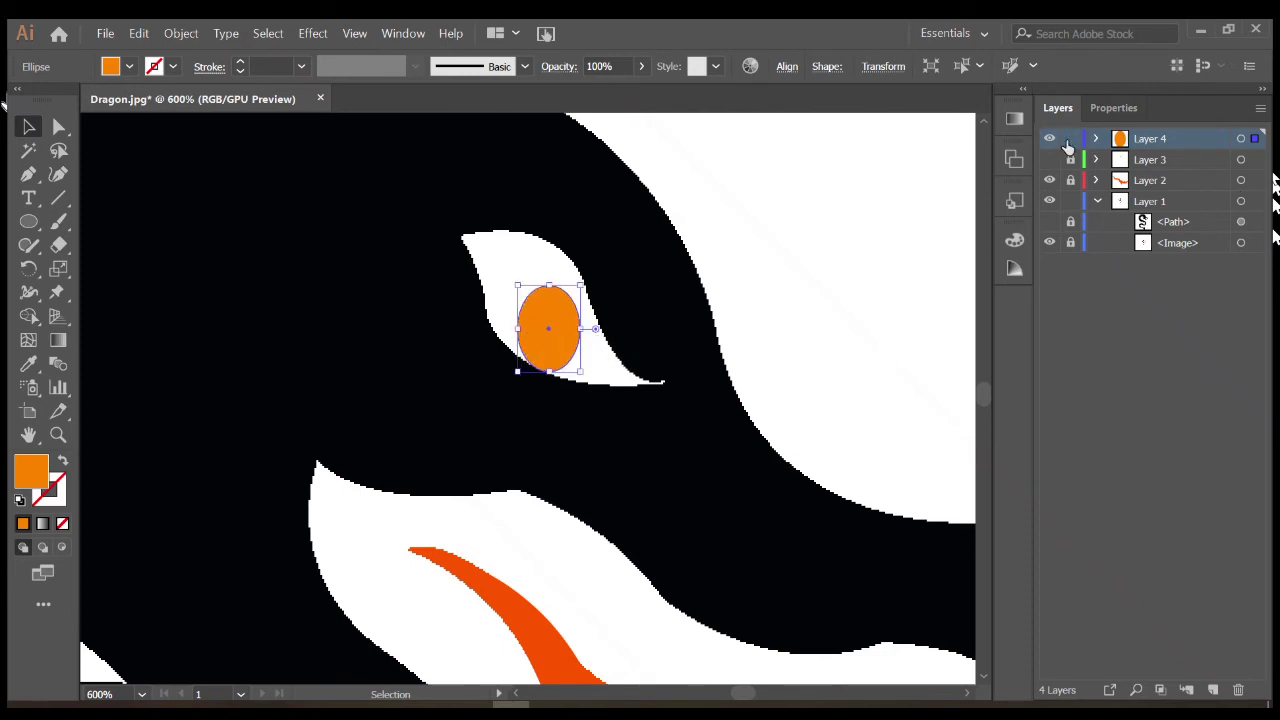
Lock Layer 4 and zoom out to view the dragon's body
click(1070, 138)
key(ctrl+minus)
key(ctrl+minus)
key(ctrl+minus)
key(ctrl+0)
key(ctrl+1)
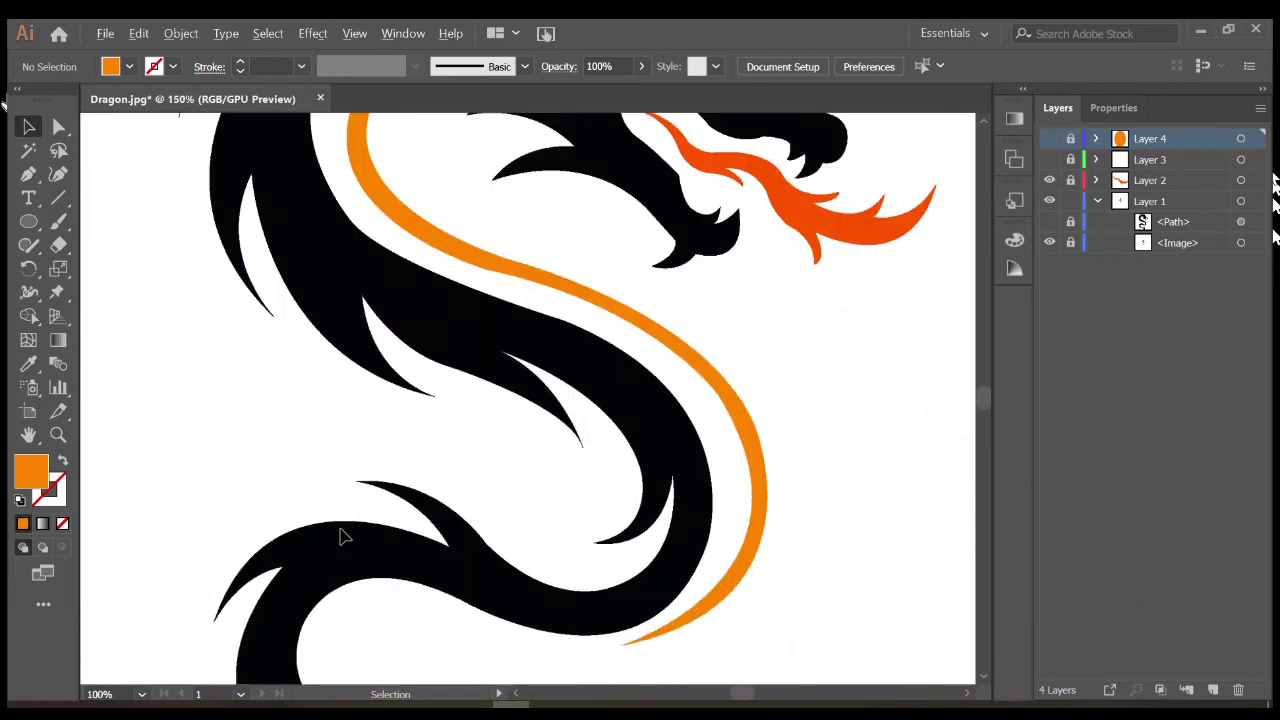
click(28, 178)
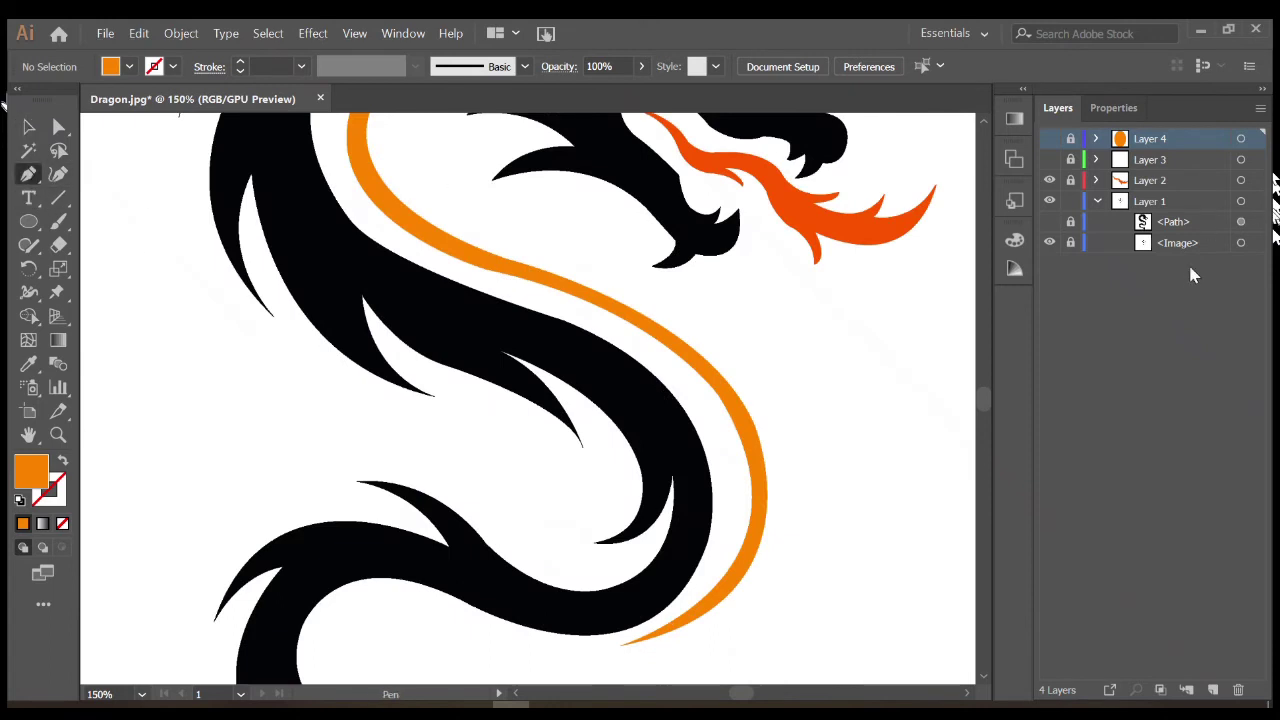
On a new layer, start the stripe path at its lower tip with curved anchors
click(1213, 690)
scroll(715, 530, down, 1)
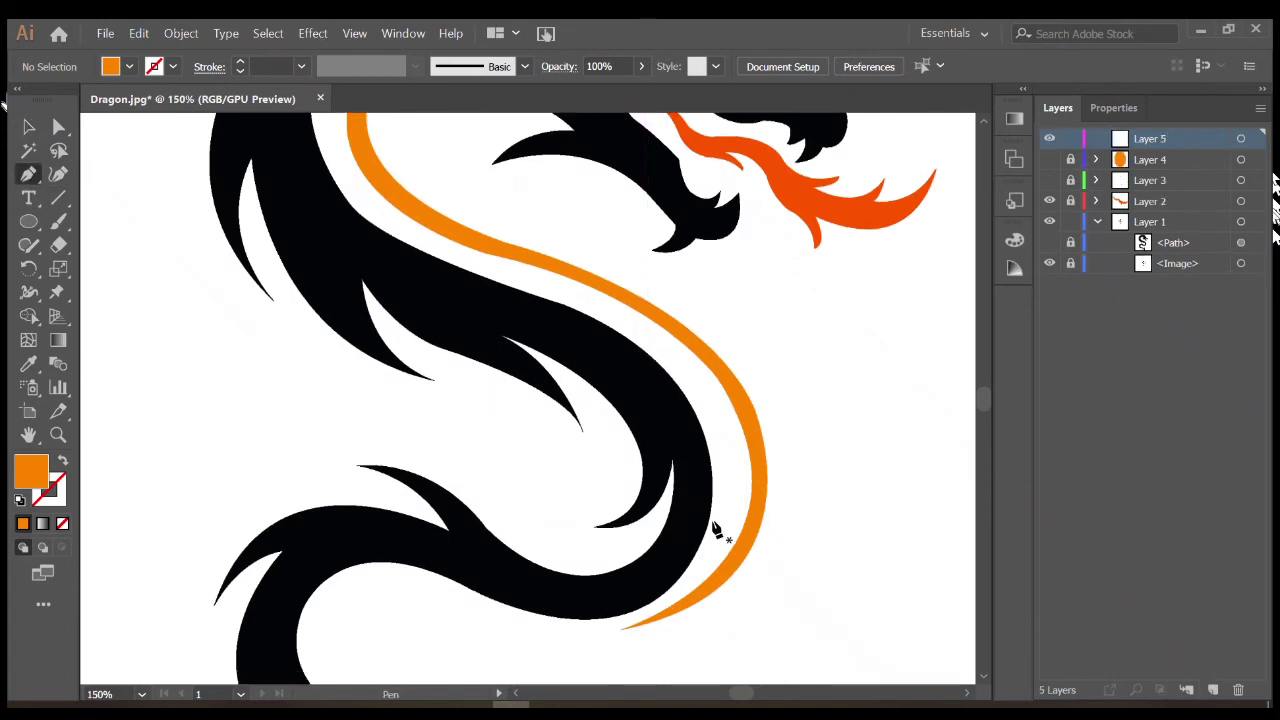
click(622, 630)
drag(663, 337, 472, 260)
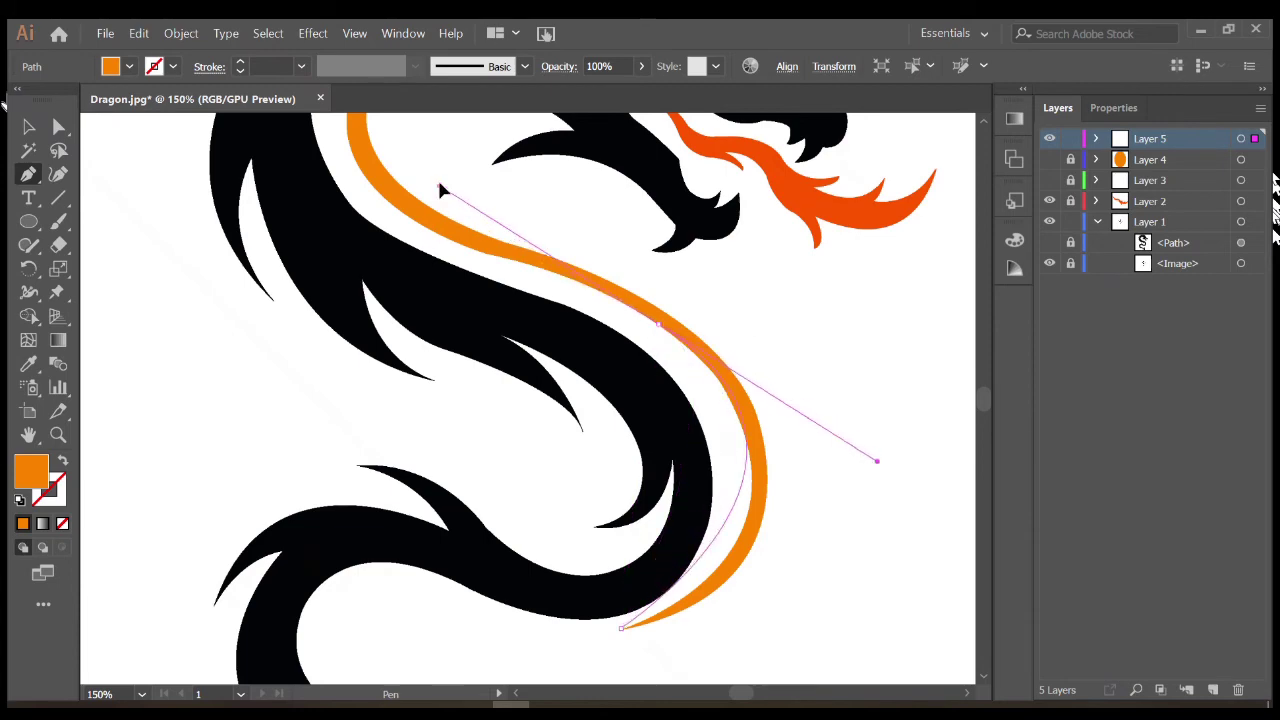
scroll(526, 357, up, 3)
key(ctrl+minus)
key(ctrl+minus)
key(ctrl+minus)
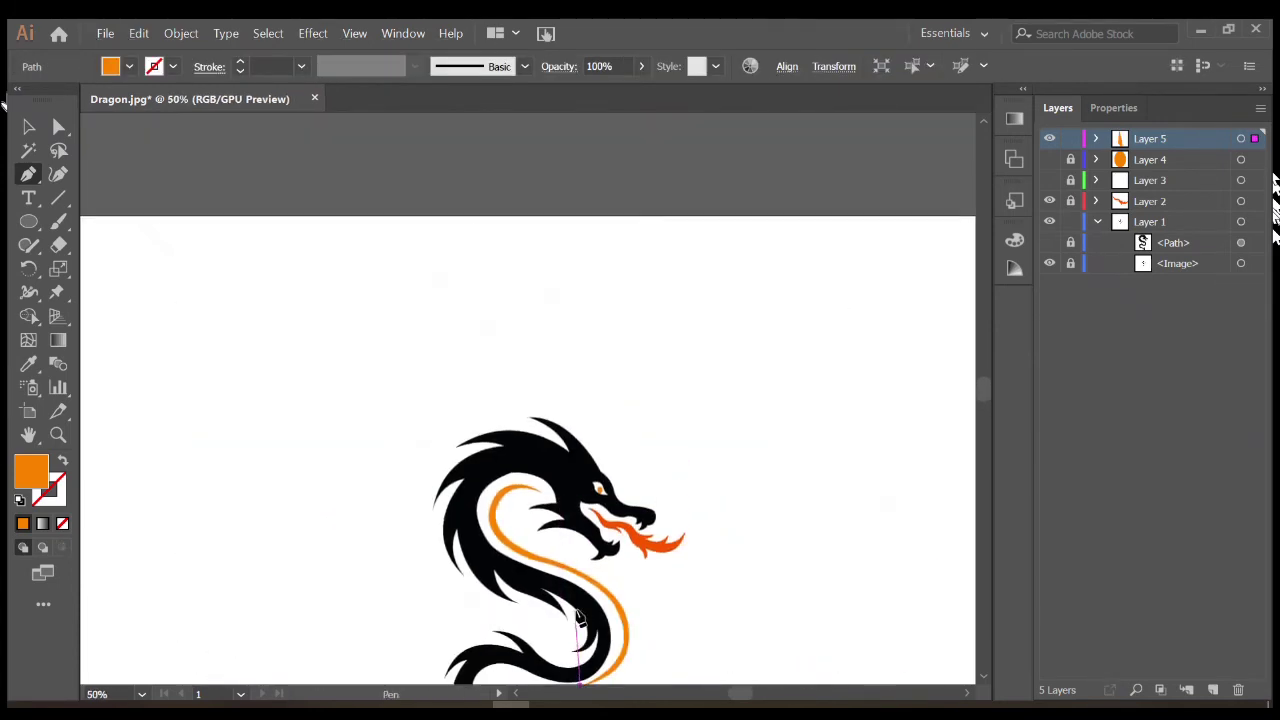
scroll(609, 558, down, 3)
scroll(609, 550, down, 2)
scroll(610, 450, up, 3)
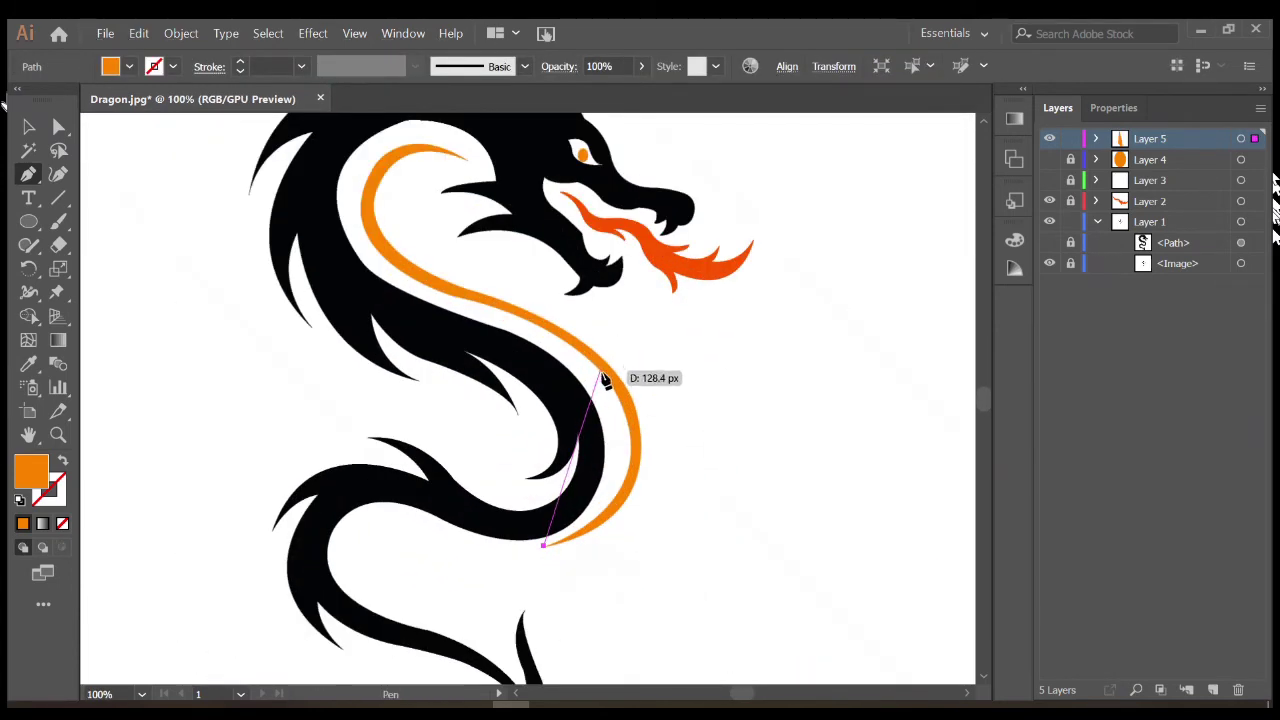
mouse_move(604, 376)
mouse_down()
mouse_move(507, 338)
mouse_move(515, 243)
mouse_up()
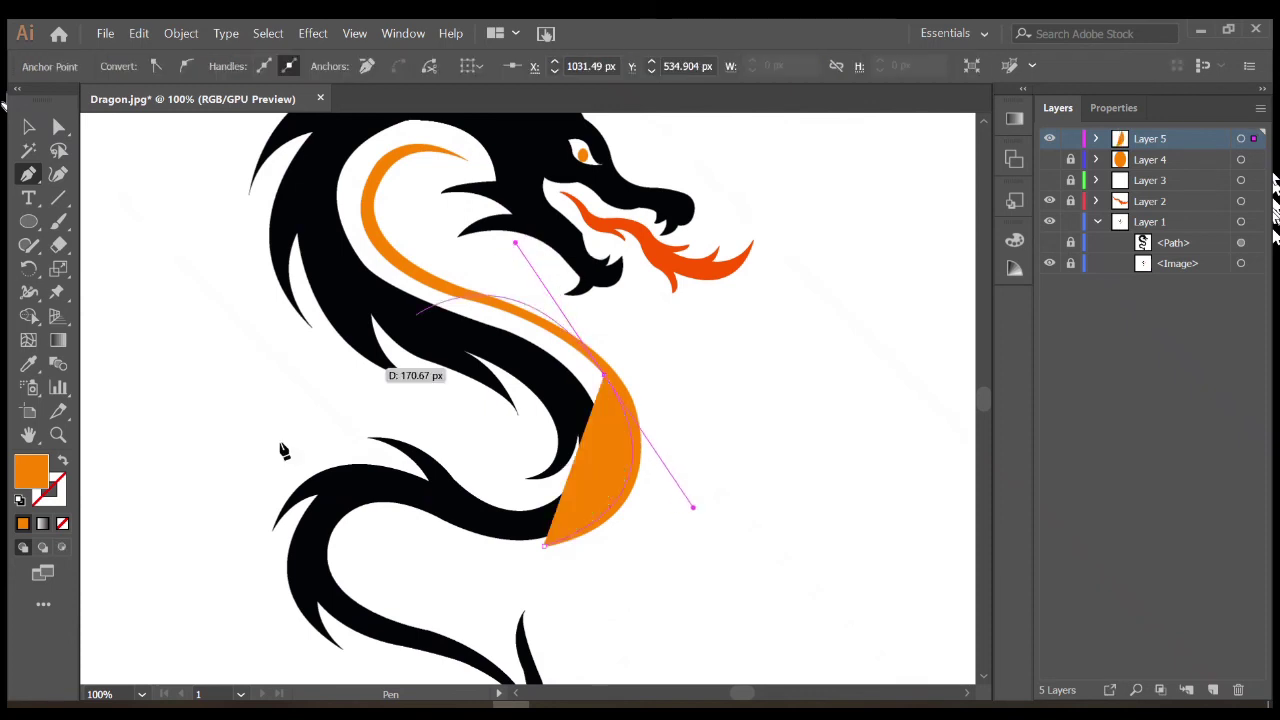
Make the stripe path stroke-only with a black 4 pt stroke
click(62, 462)
scroll(623, 334, up, 2)
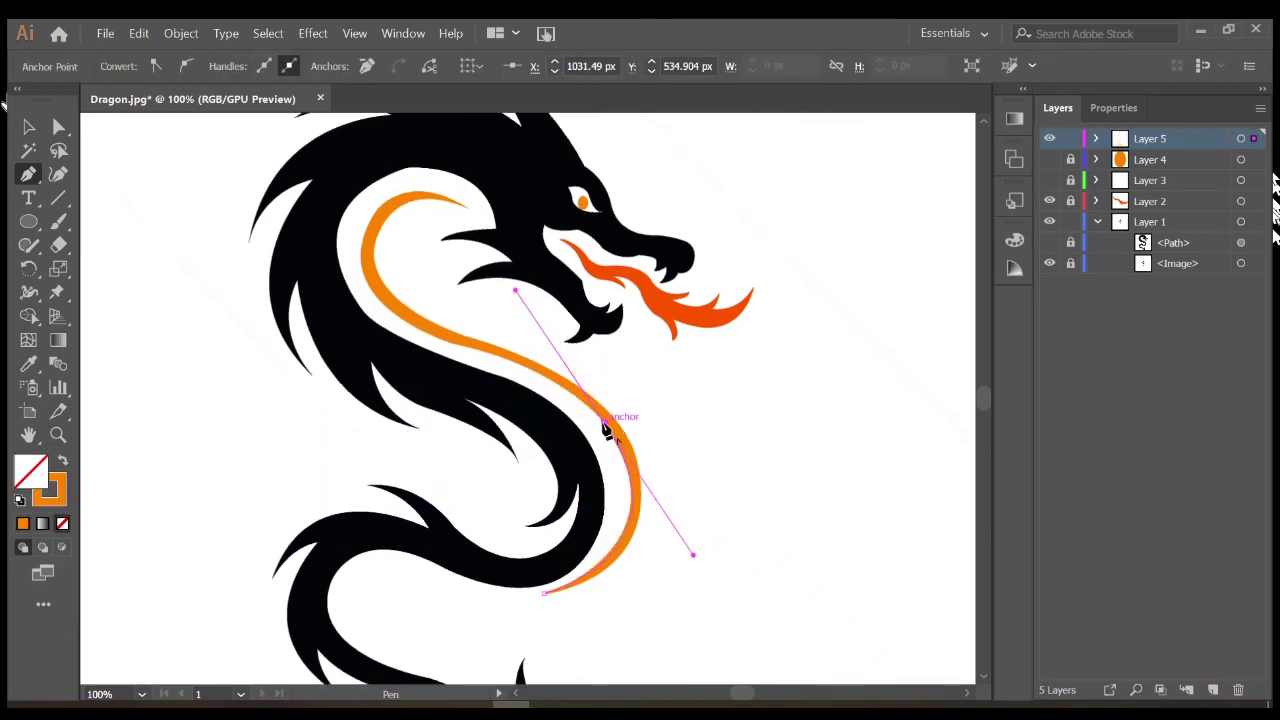
key(F6)
click(770, 366)
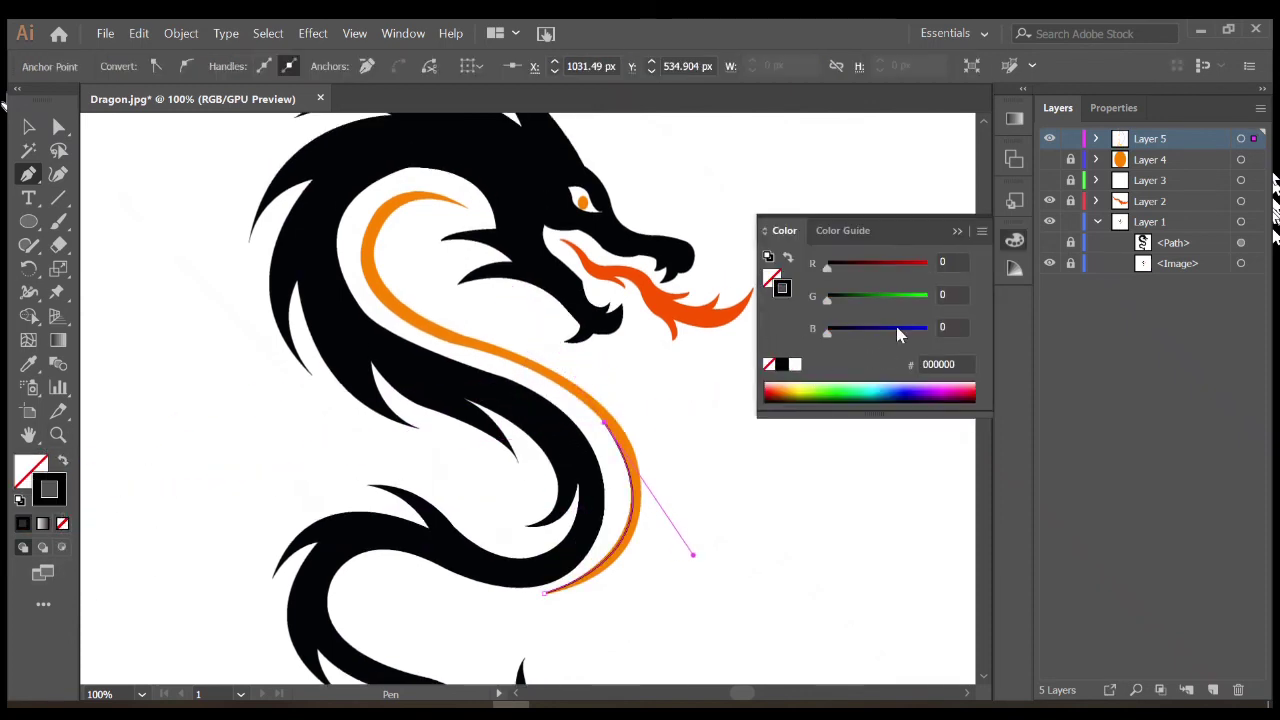
key(F6)
click(1113, 107)
click(1113, 349)
click(1113, 349)
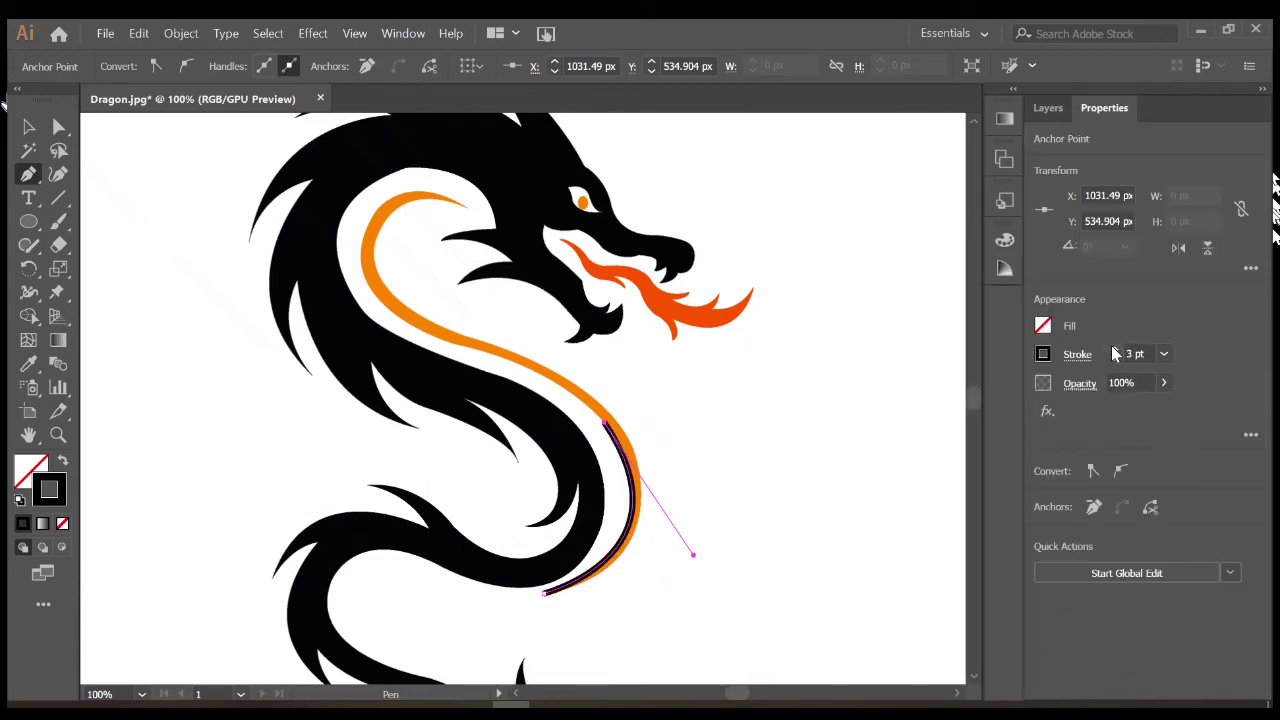
Continue the path with curved anchors up along the orange stripe's bends
drag(535, 383, 470, 348)
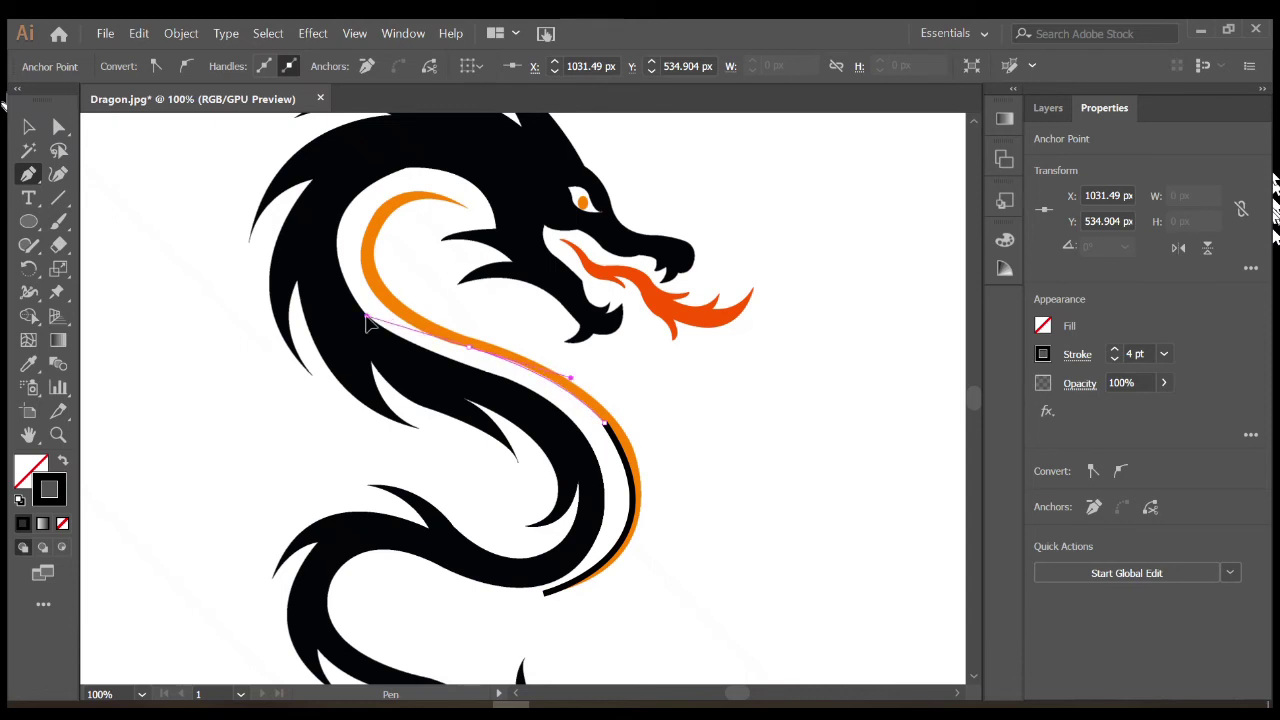
mouse_move(468, 347)
mouse_down()
mouse_move(363, 257)
mouse_move(367, 330)
mouse_move(349, 337)
mouse_up()
scroll(363, 257, up, 3)
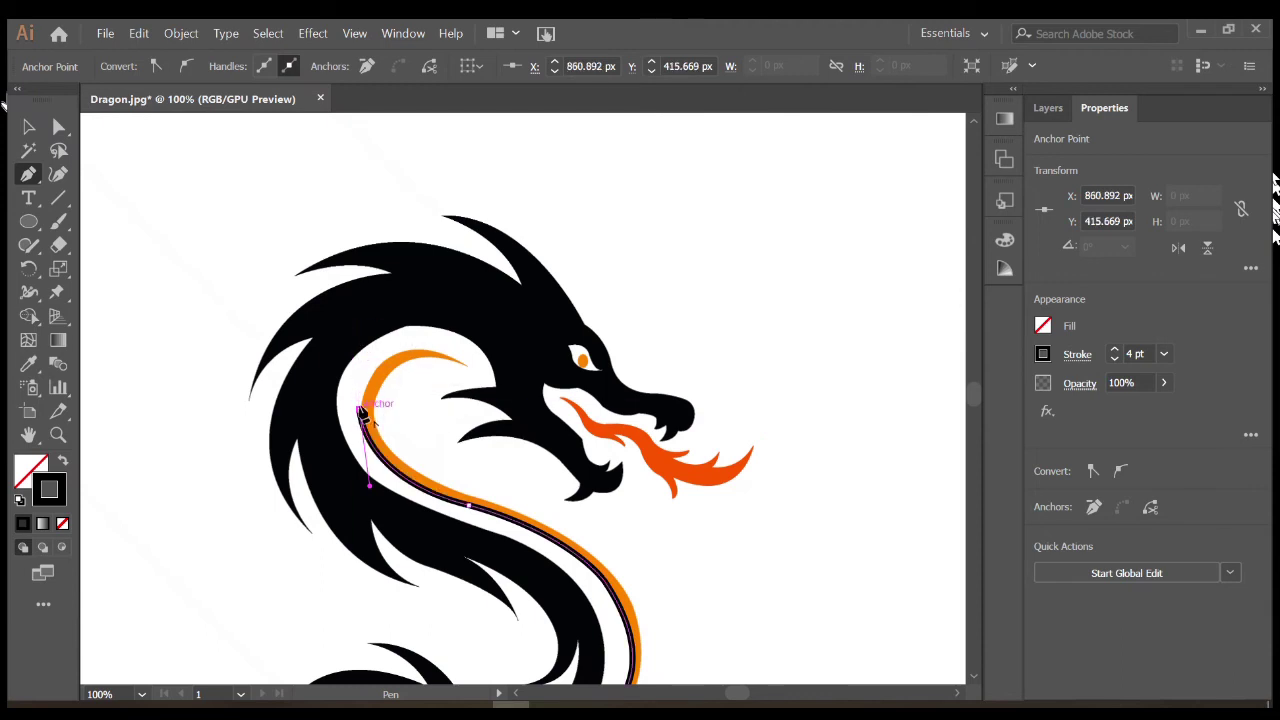
mouse_move(361, 410)
mouse_down()
mouse_move(462, 372)
mouse_move(562, 420)
mouse_up()
mouse_move(465, 364)
mouse_down()
mouse_move(376, 424)
mouse_move(362, 500)
mouse_up()
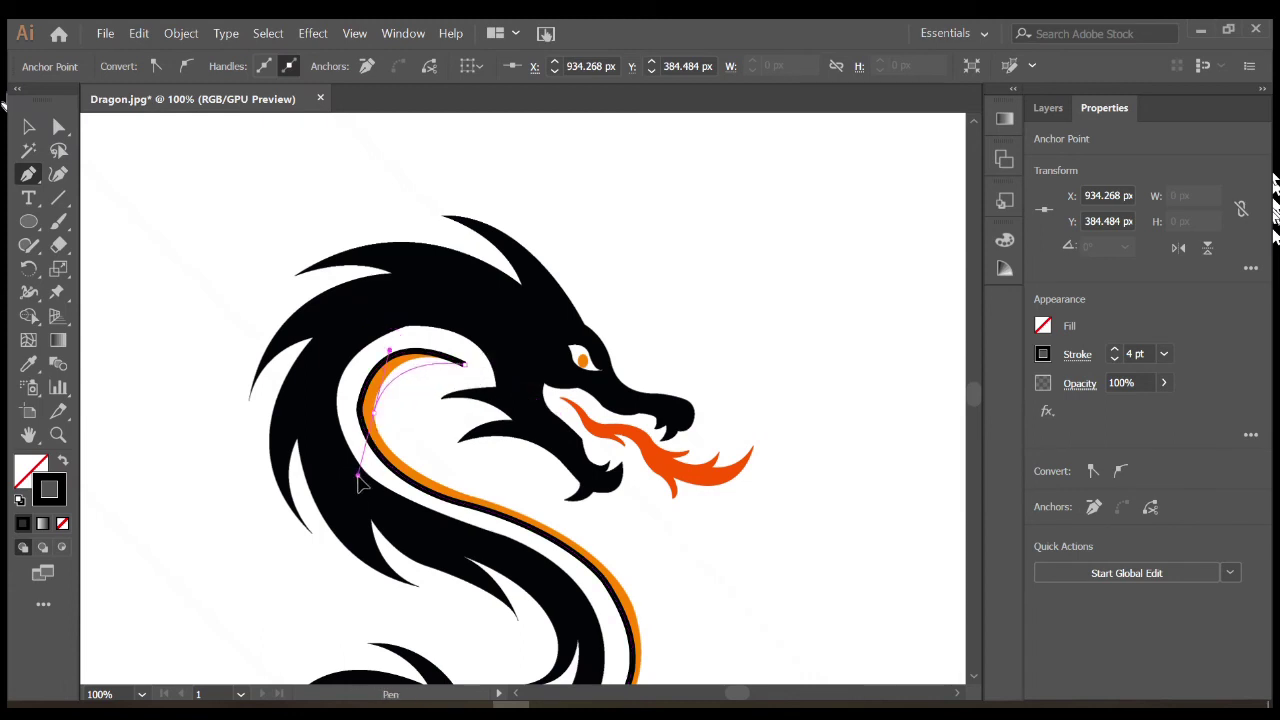
scroll(362, 490, down, 2)
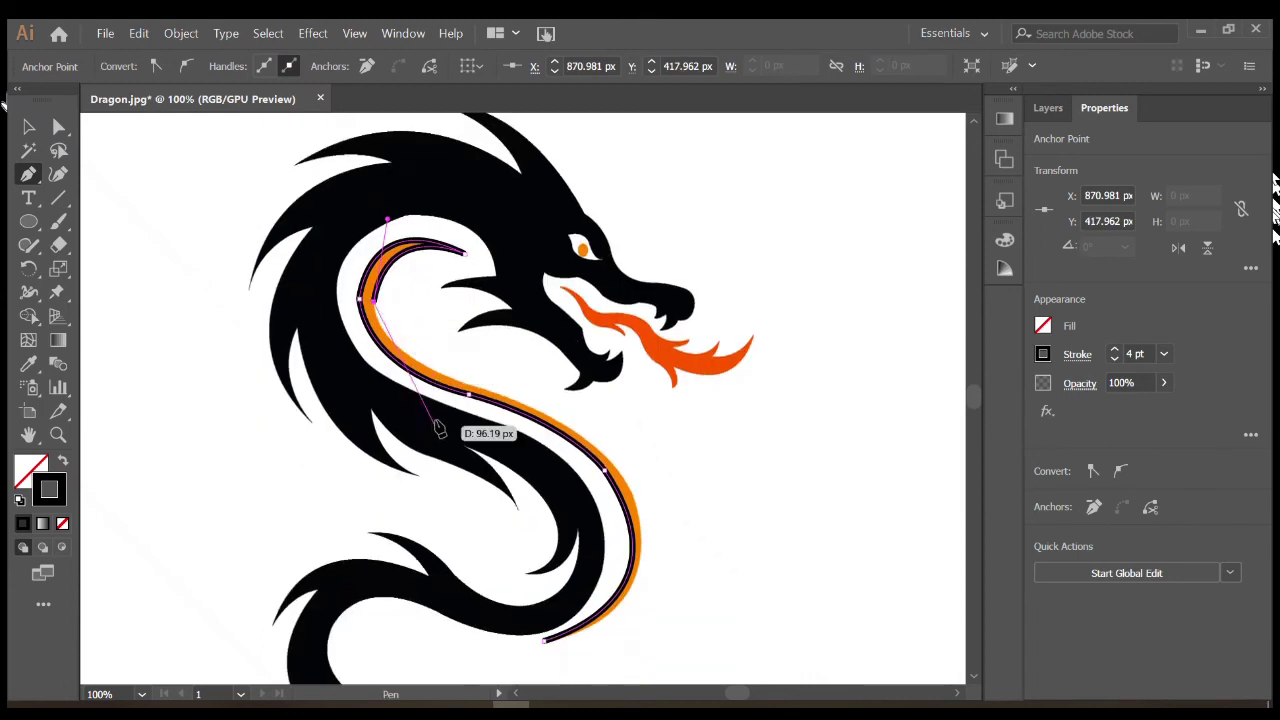
drag(476, 394, 582, 432)
Finish the stripe path with more anchors and handles, then zoom toward the head
scroll(565, 420, down, 2)
scroll(560, 418, down, 1)
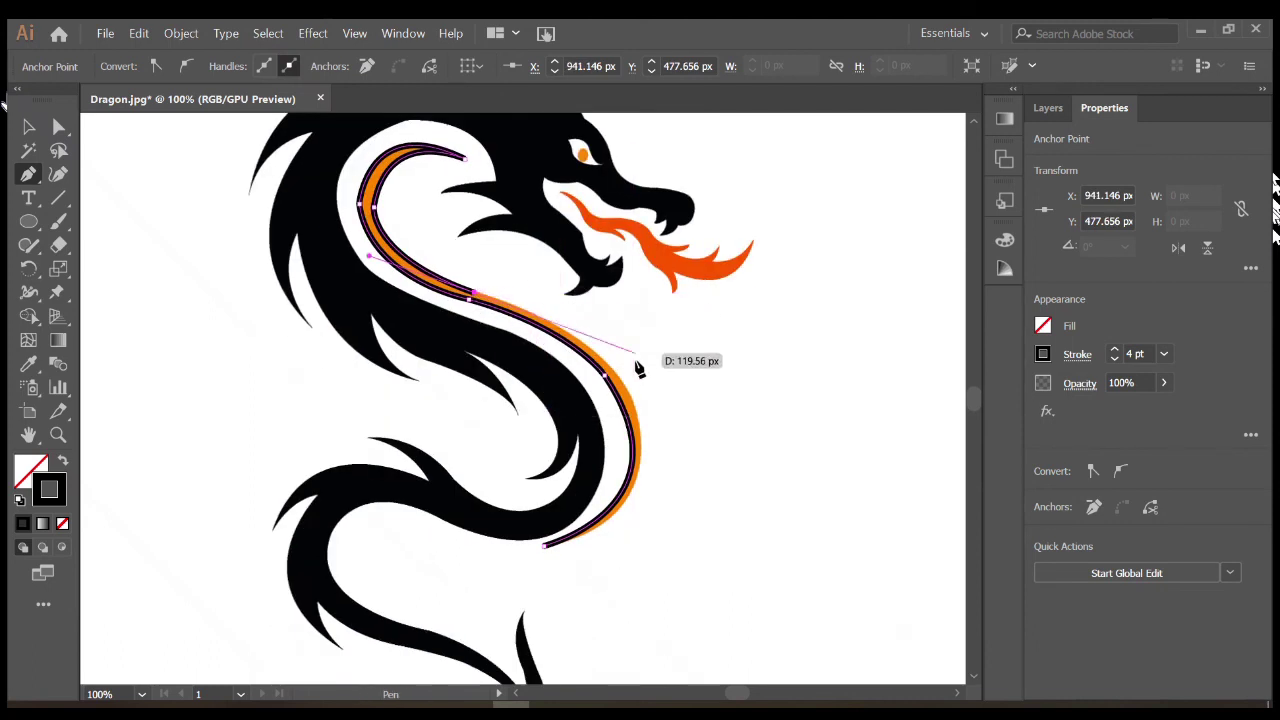
click(618, 376)
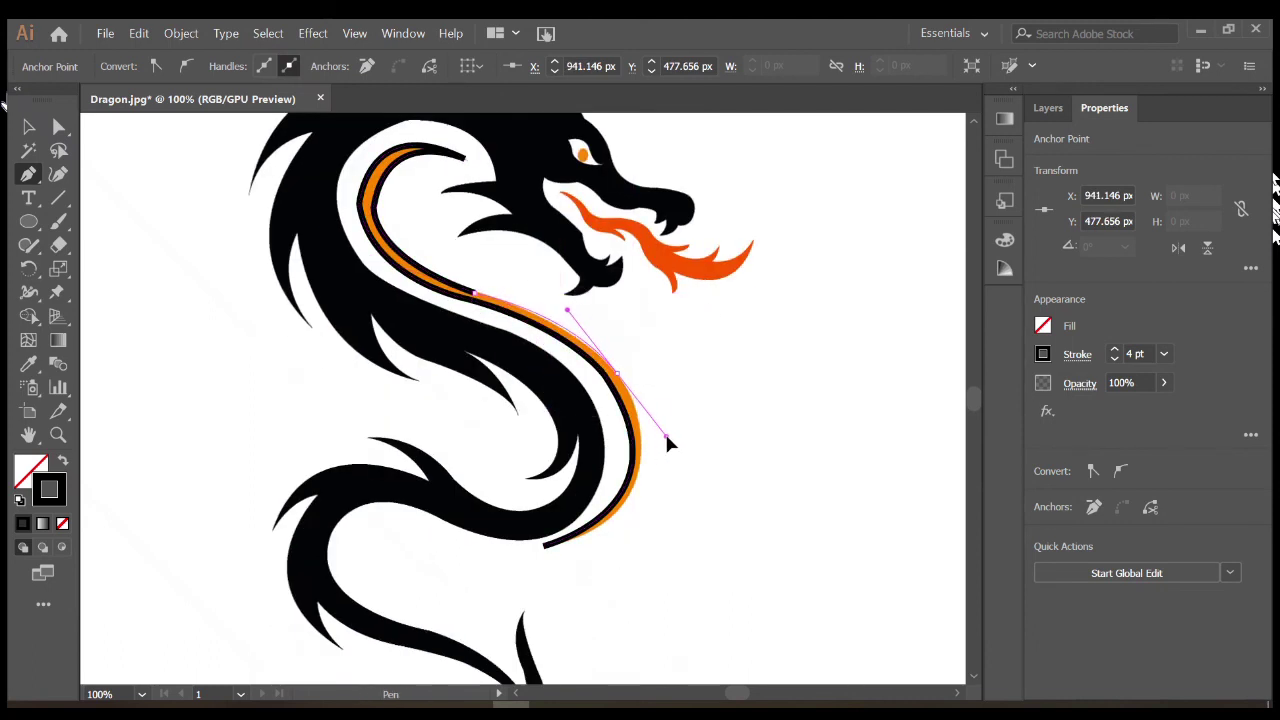
drag(650, 440, 666, 431)
mouse_move(640, 375)
mouse_down()
mouse_move(684, 405)
mouse_move(606, 444)
mouse_up()
scroll(670, 395, down, 3)
scroll(606, 444, down, 3)
mouse_move(543, 356)
mouse_down()
mouse_move(545, 368)
mouse_move(512, 358)
mouse_move(476, 378)
mouse_move(468, 364)
mouse_up()
scroll(468, 364, up, 3)
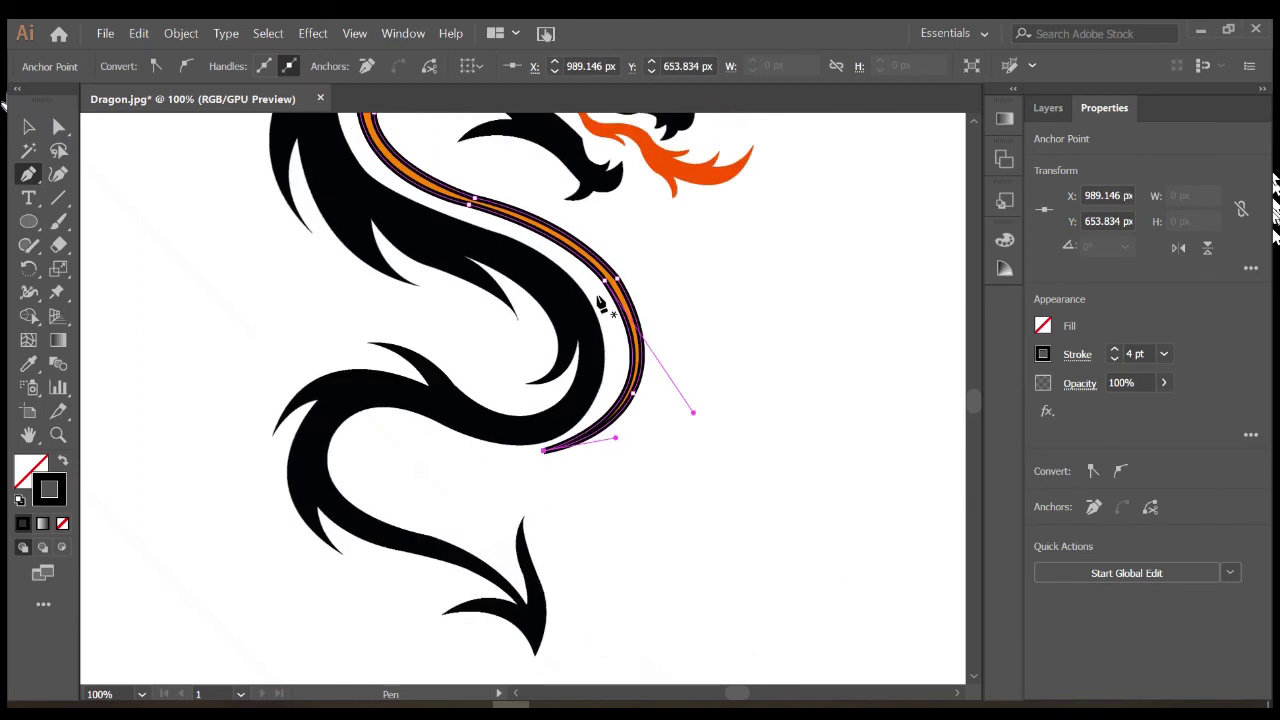
scroll(468, 364, up, 5)
key(ctrl+plus)
Select the stripe's top anchor and adjust its handle to fit the top bend
key(a)
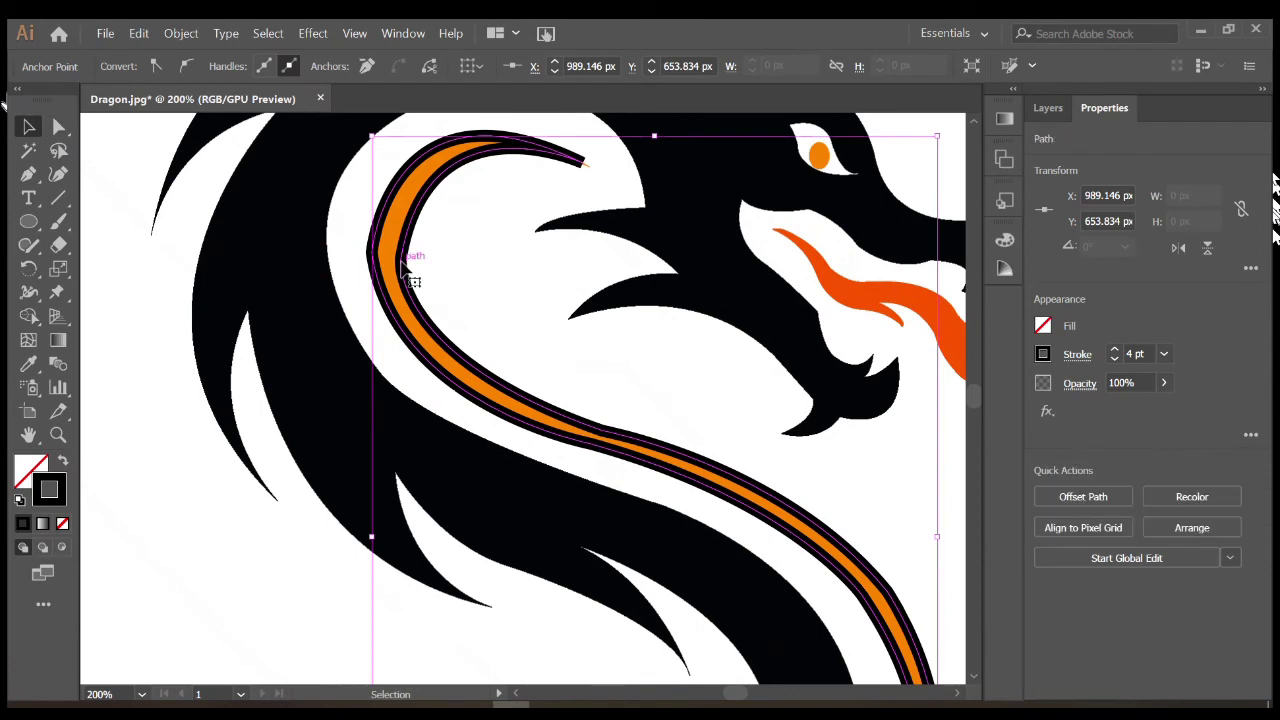
click(371, 253)
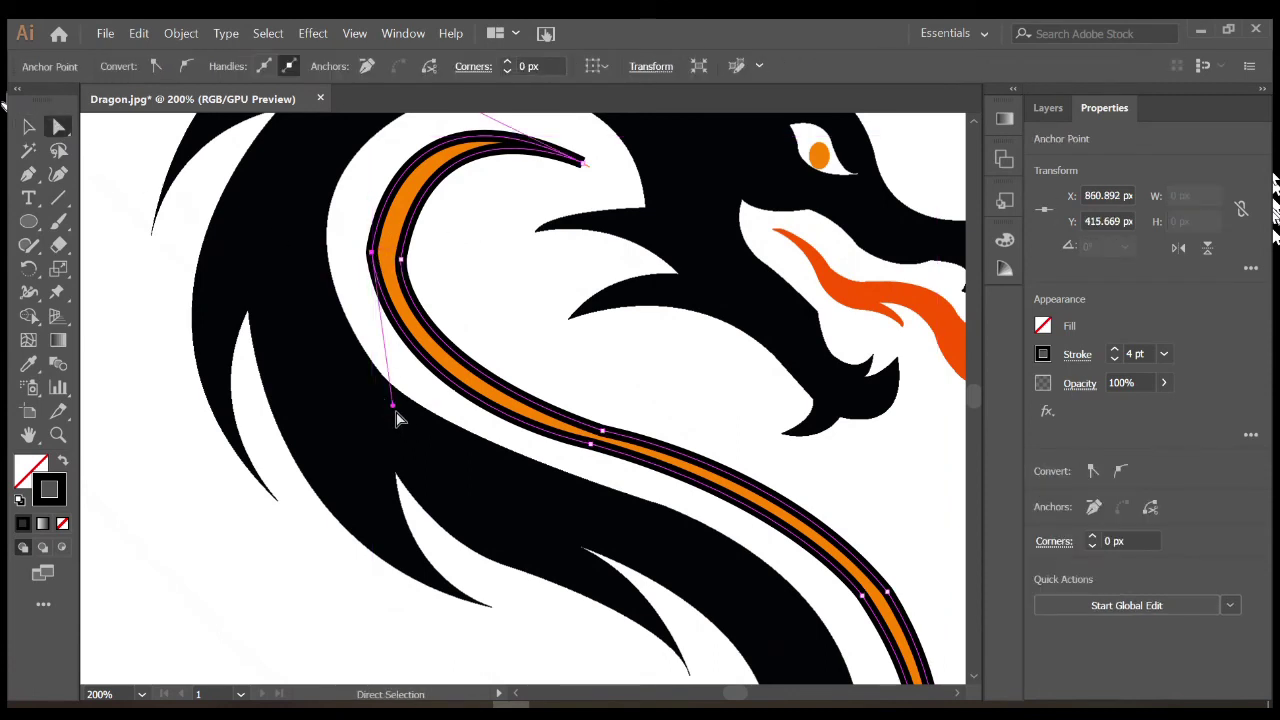
drag(392, 413, 367, 378)
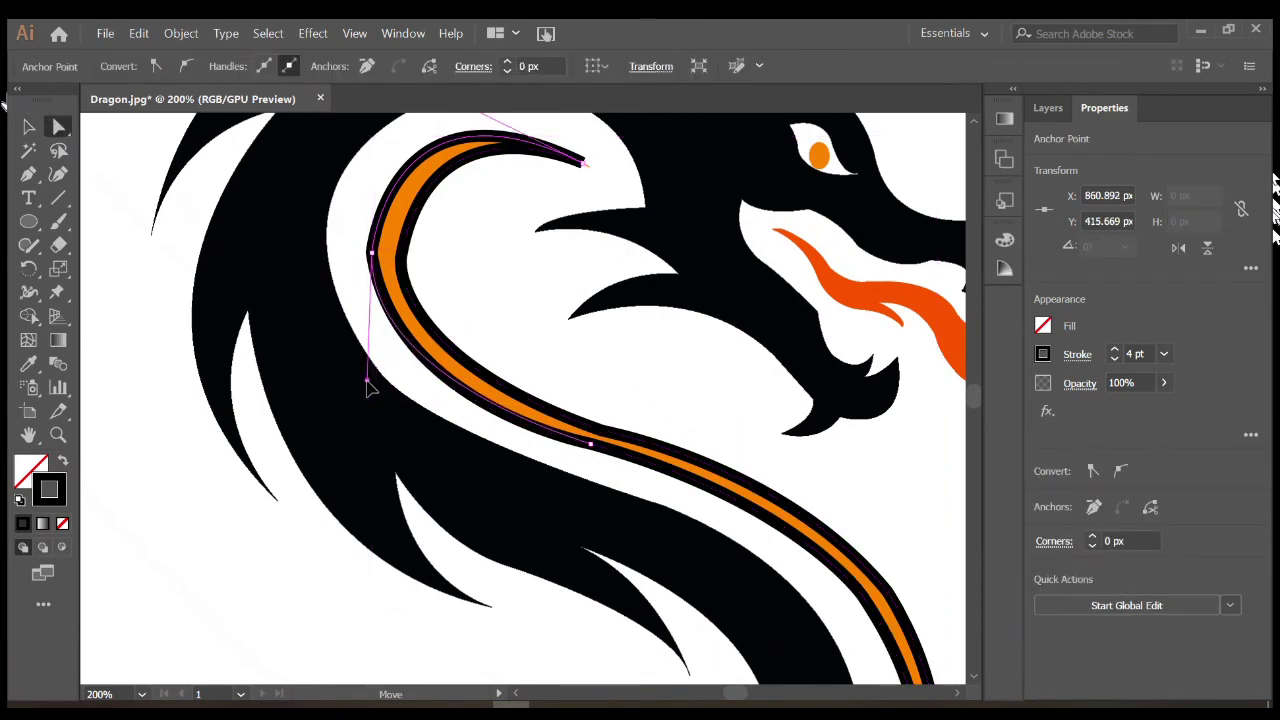
scroll(566, 241, up, 1)
scroll(407, 230, up, 2)
drag(389, 183, 395, 195)
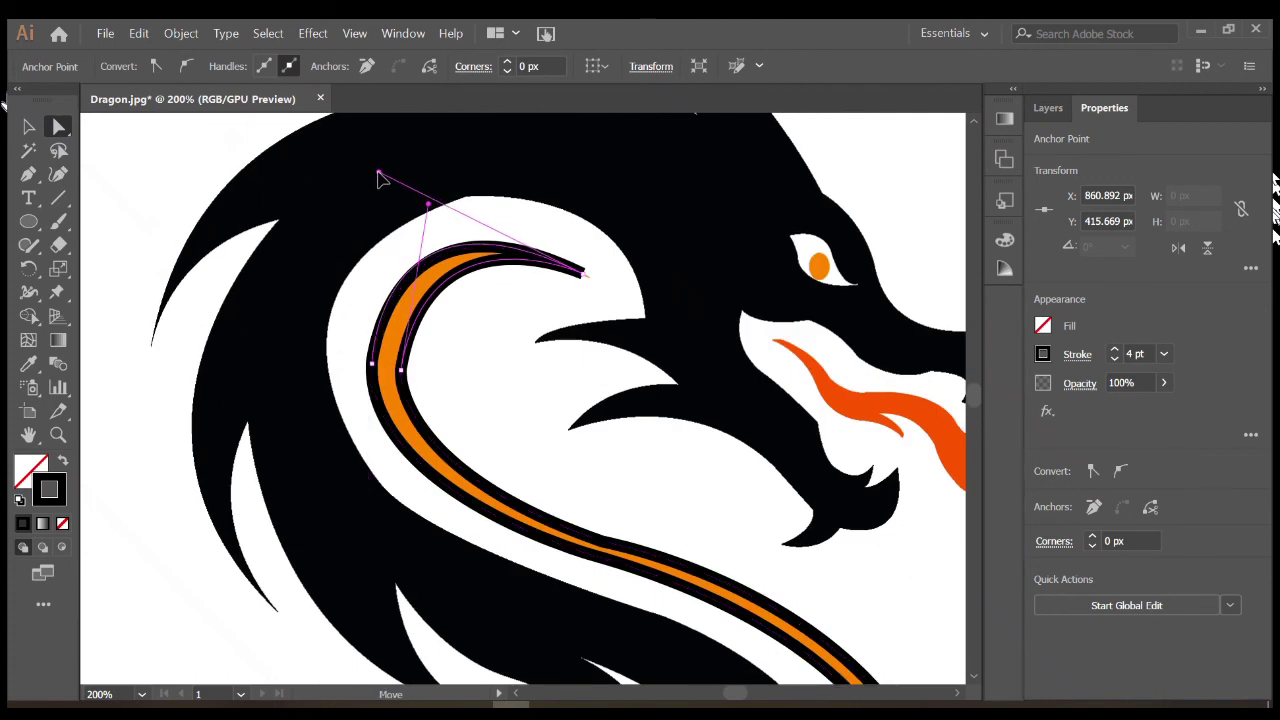
Drag the lower and top handles so the curve hugs the stripe beneath the head
scroll(421, 285, down, 2)
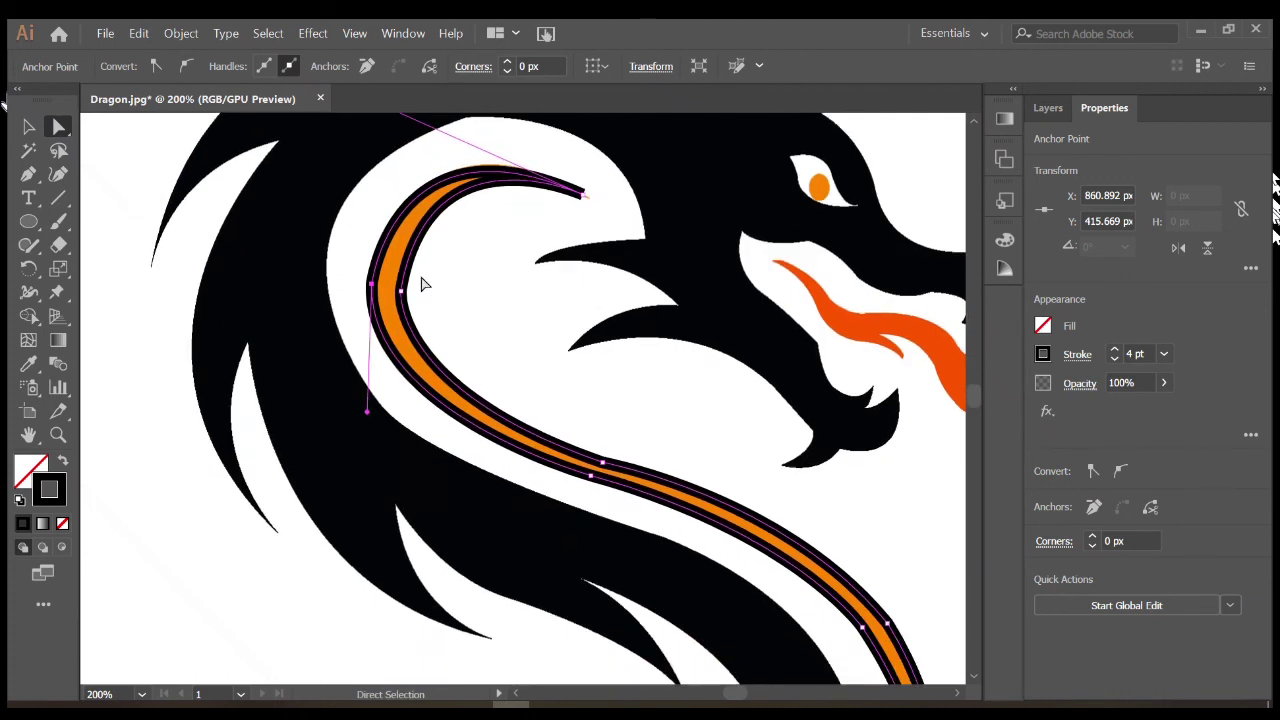
drag(366, 414, 364, 450)
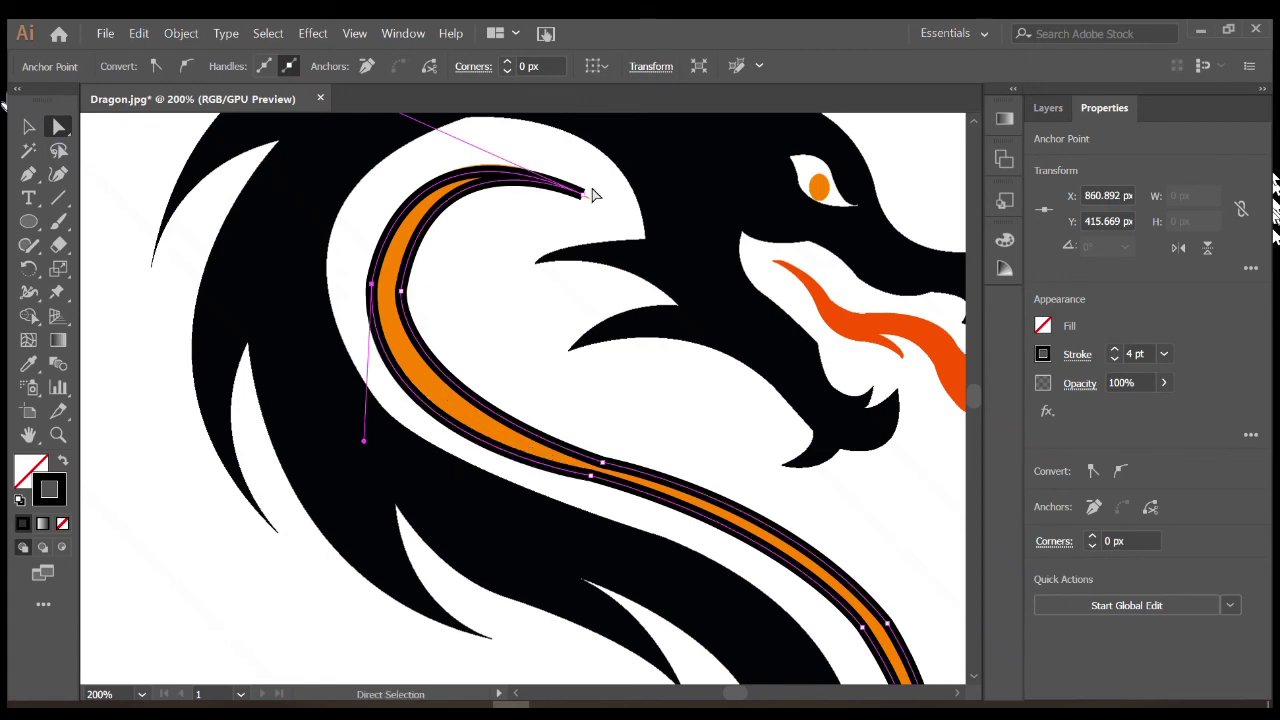
mouse_move(402, 285)
mouse_down()
mouse_move(428, 130)
mouse_move(443, 255)
mouse_up()
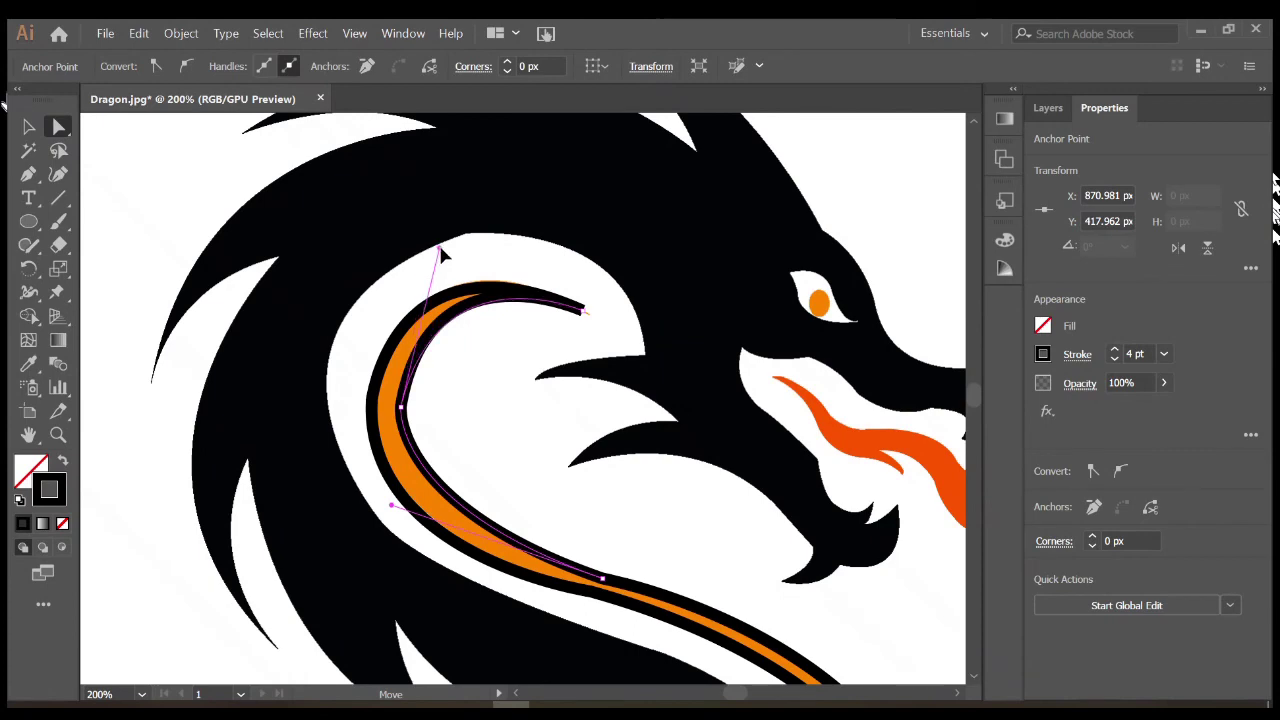
drag(443, 255, 410, 270)
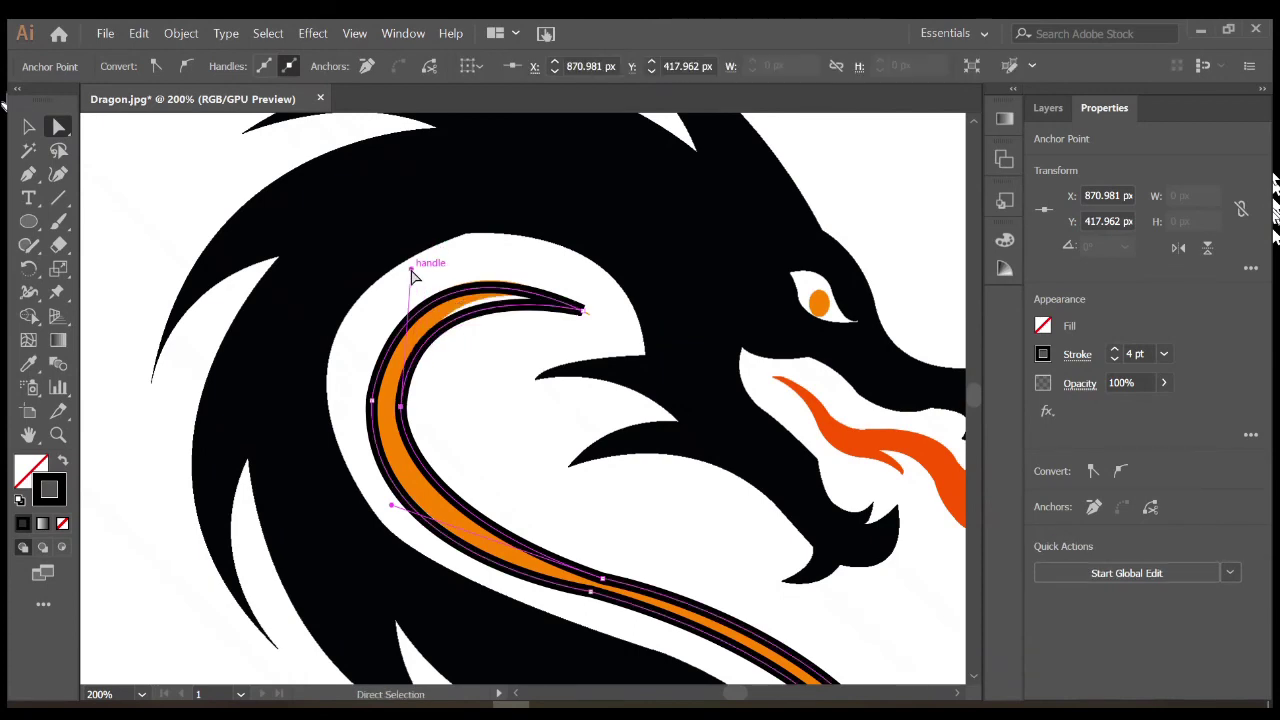
scroll(597, 320, down, 3)
scroll(597, 320, down, 3)
scroll(720, 434, up, 2)
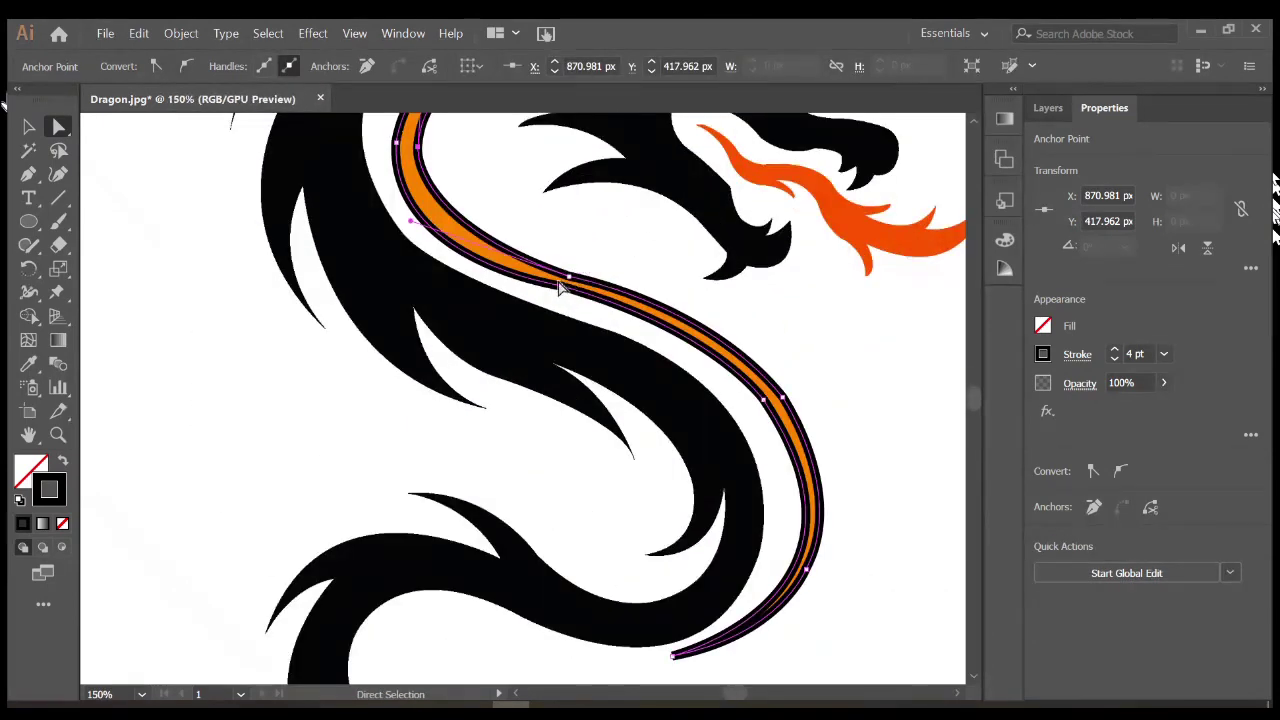
scroll(570, 290, up, 2)
scroll(575, 290, up, 1)
Sample the dragon's orange onto the stripe path with the Eyedropper
click(28, 366)
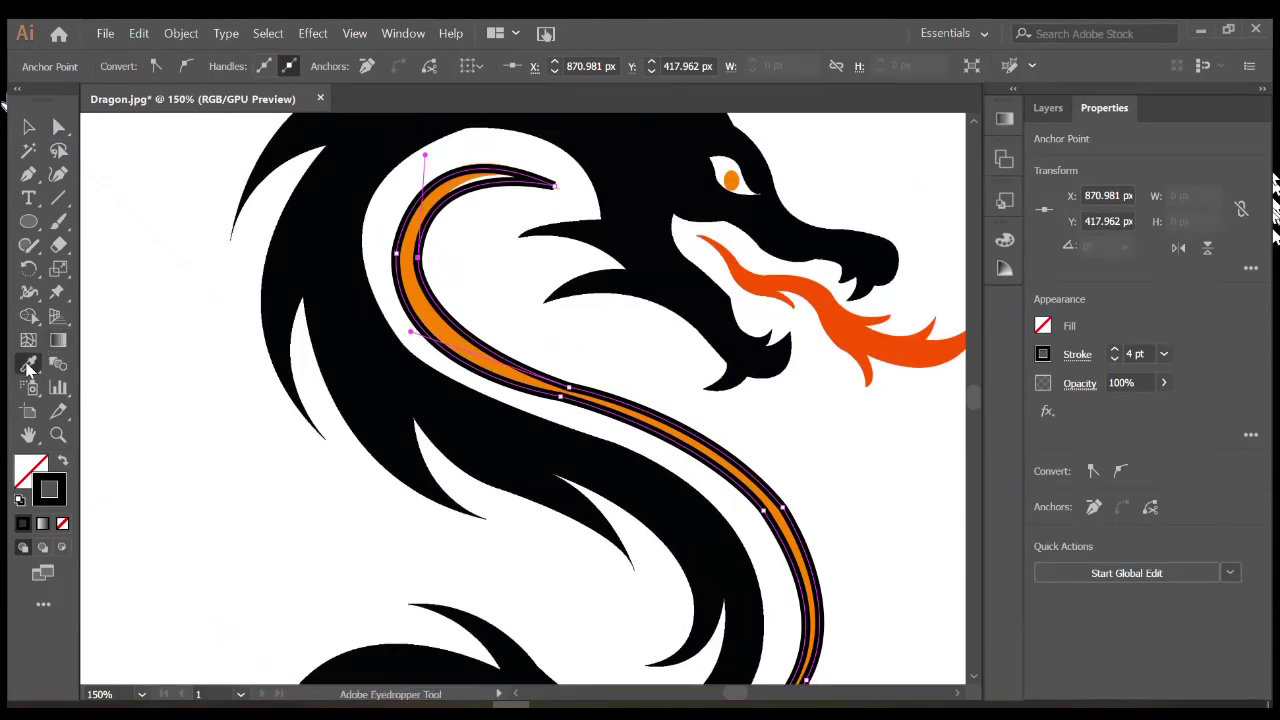
click(413, 290)
scroll(557, 320, down, 3)
scroll(837, 363, up, 2)
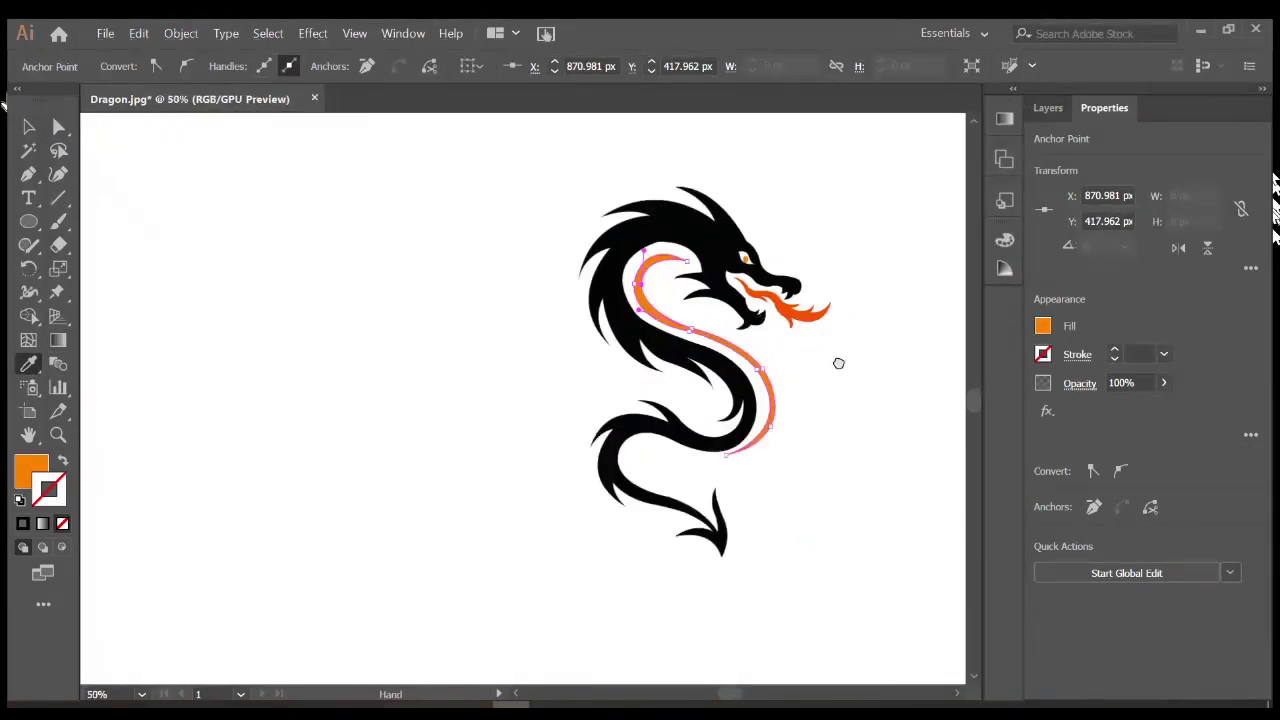
scroll(837, 363, right, 2)
Toggle layer visibility in the Layers panel and deselect the stripe path
click(1048, 108)
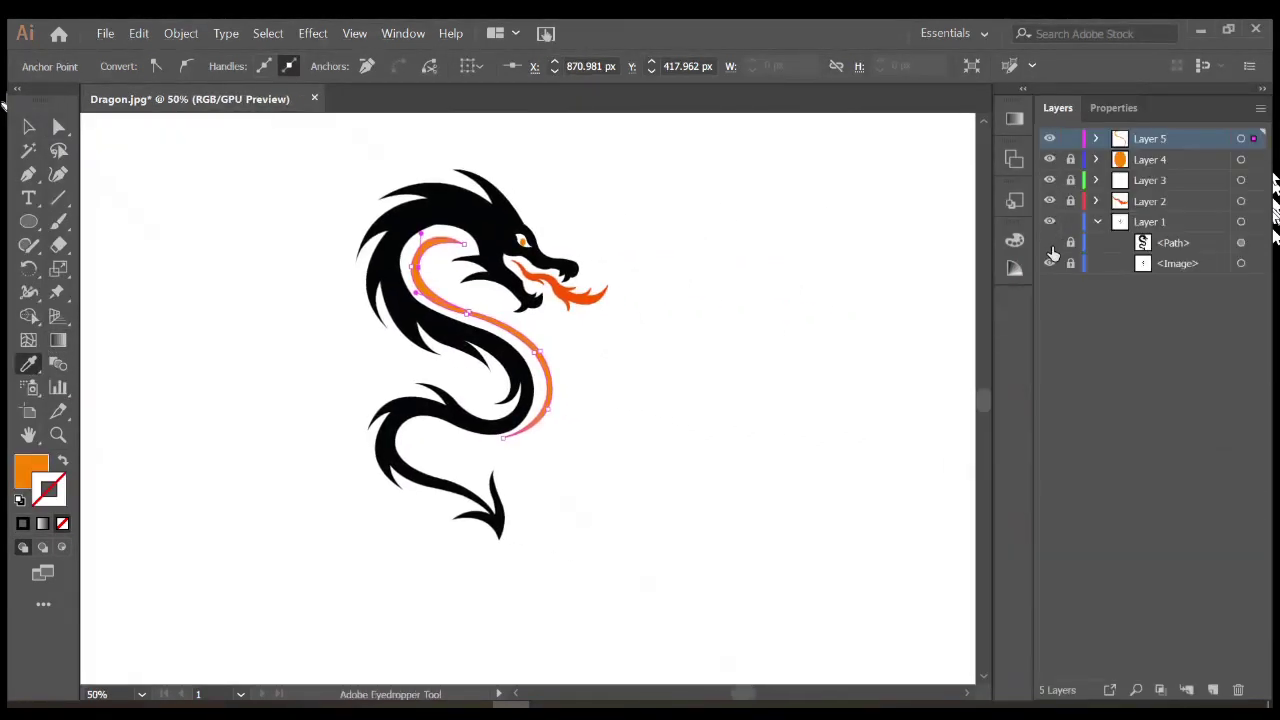
click(1049, 243)
click(28, 126)
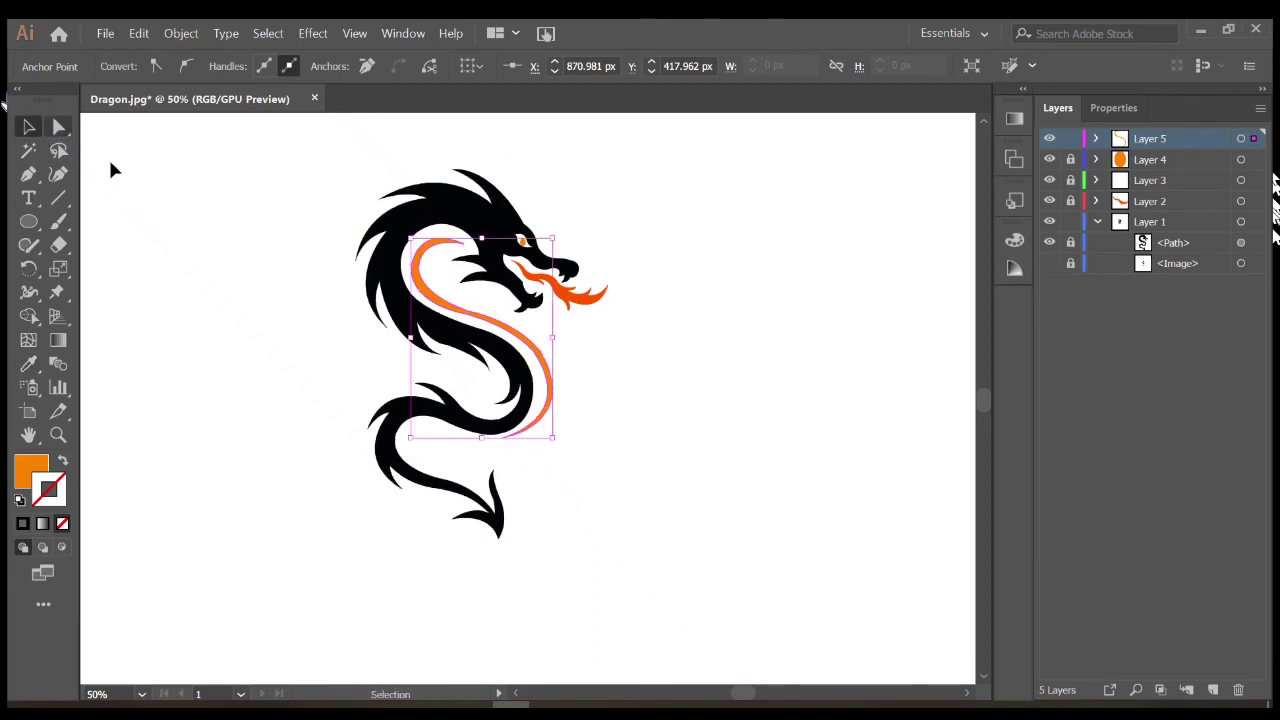
click(651, 251)
scroll(570, 381, up, 2)
alt+scroll(545, 478, up, 1)
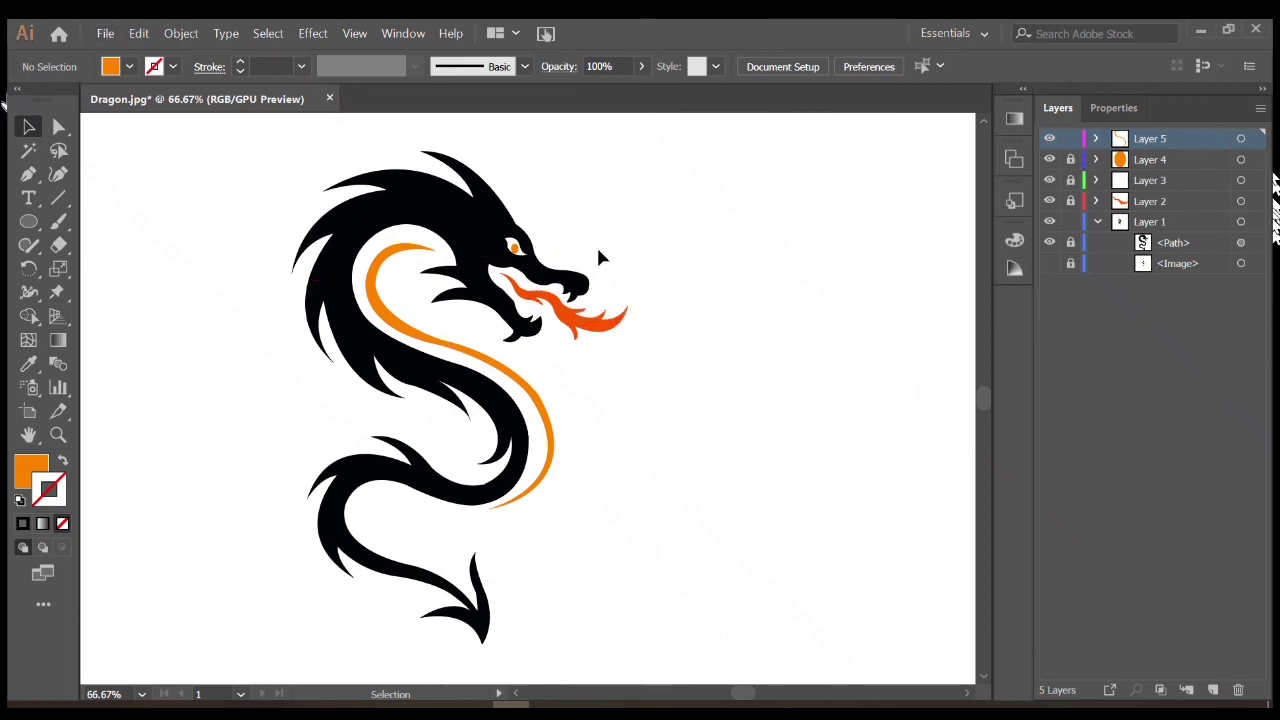
click(1070, 242)
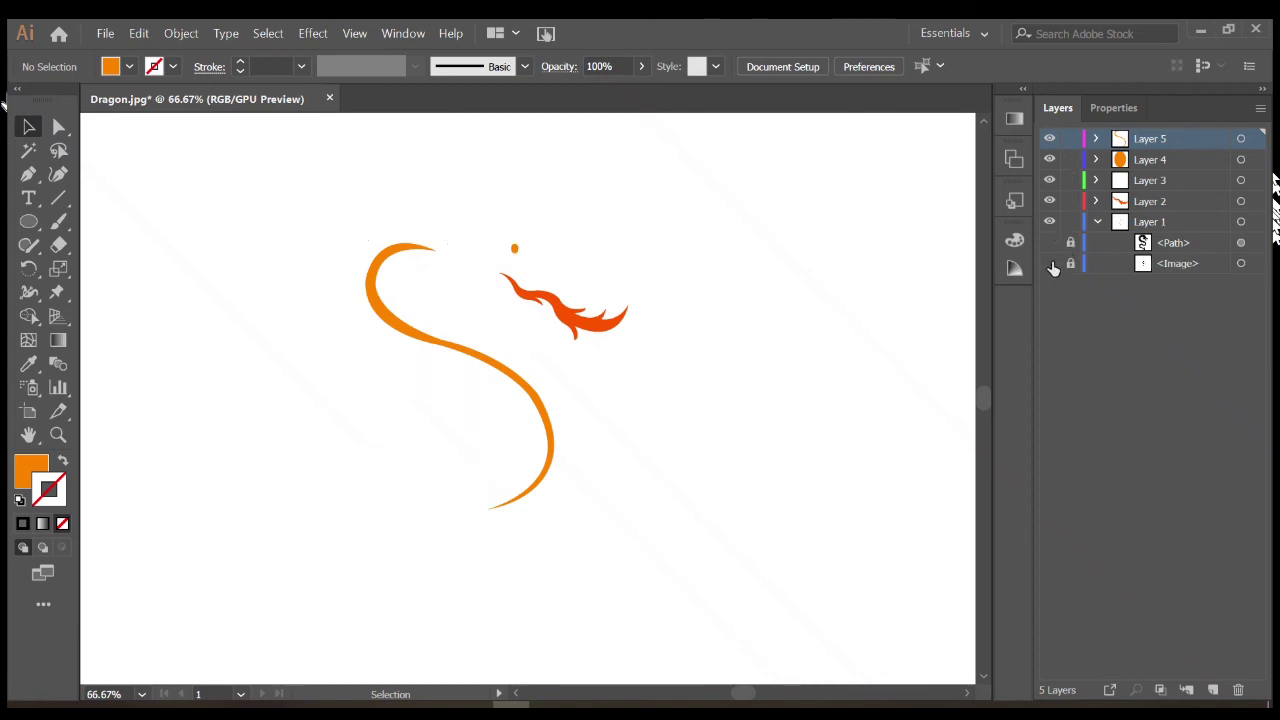
click(1050, 243)
drag(1049, 242, 1049, 168)
click(1048, 140)
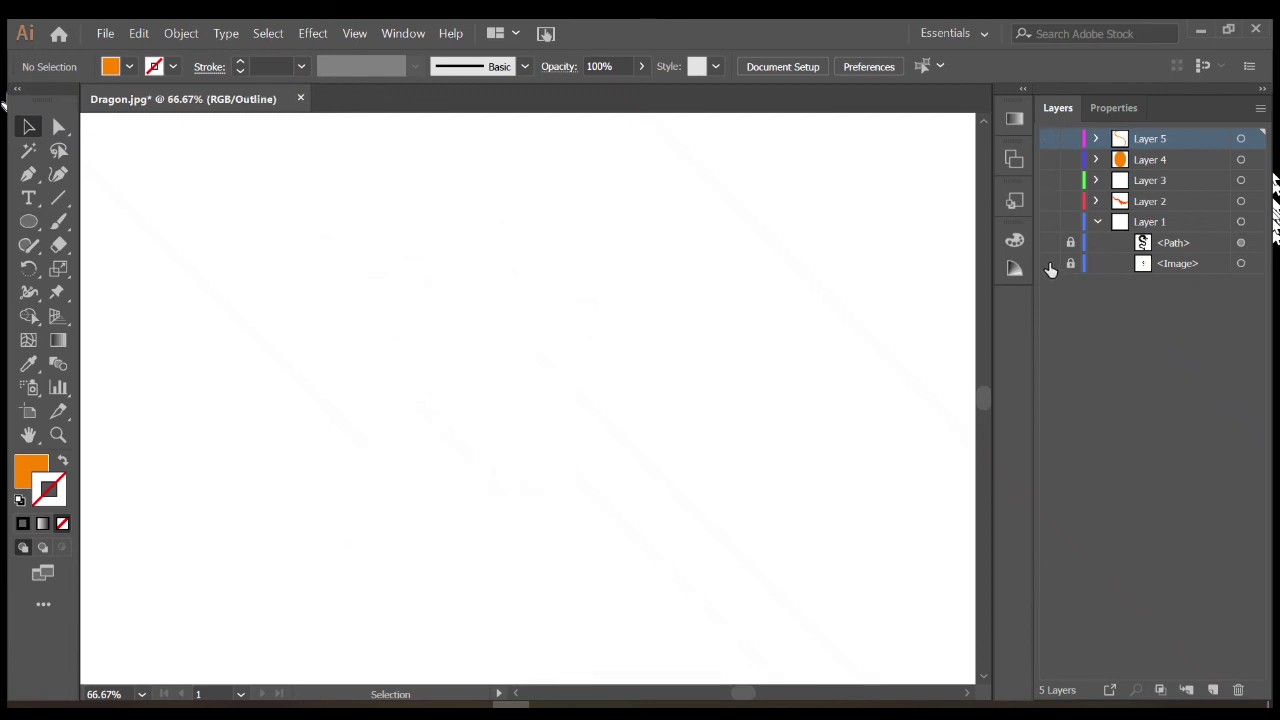
ctrl+click(1049, 221)
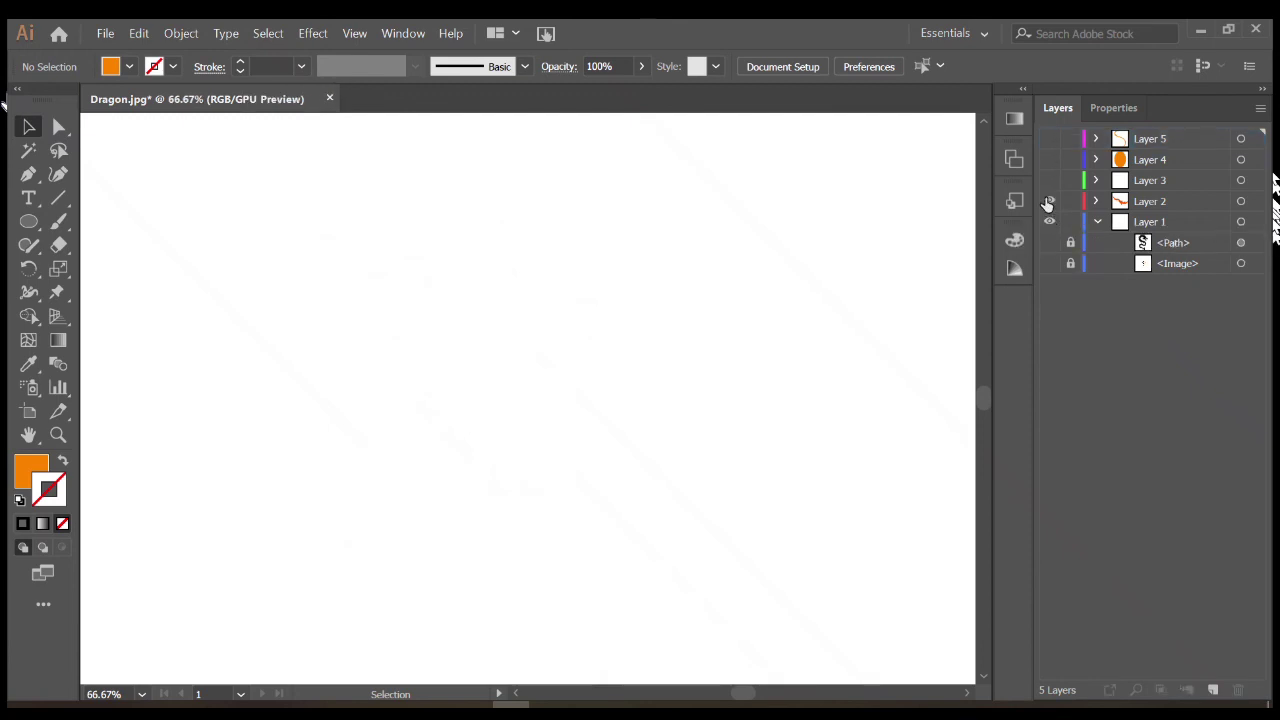
drag(1049, 221, 1049, 140)
click(1050, 243)
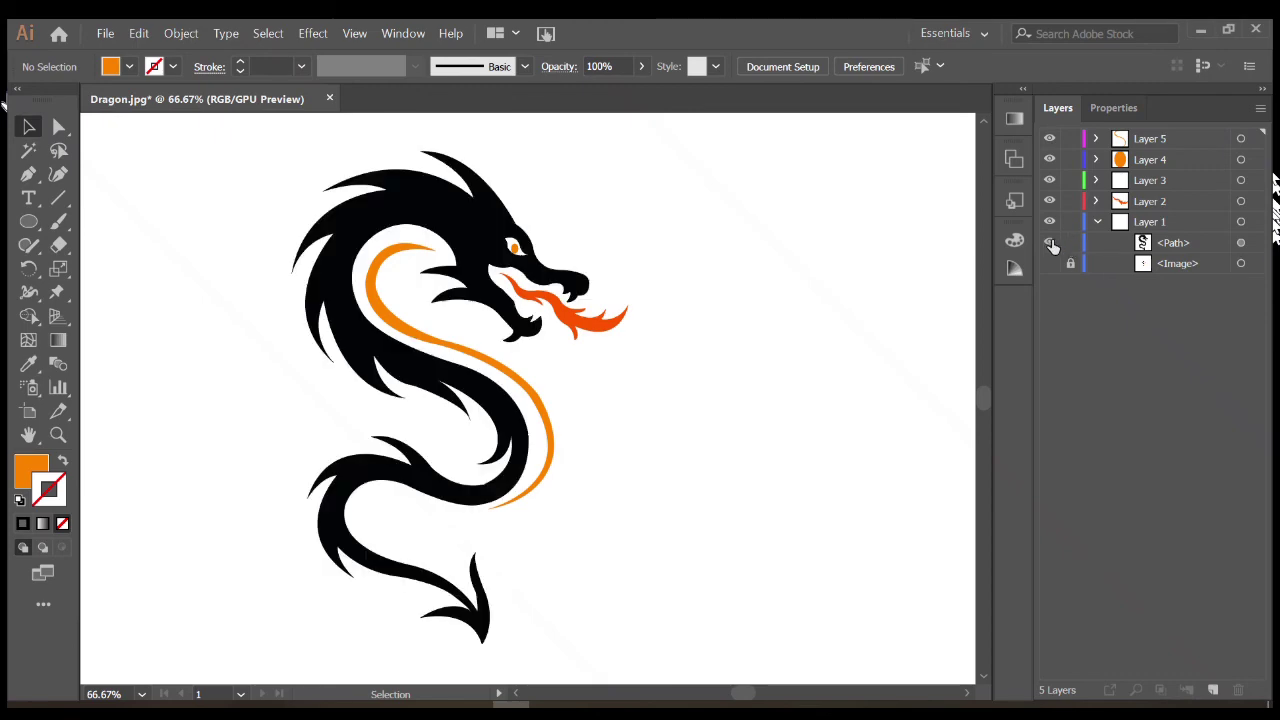